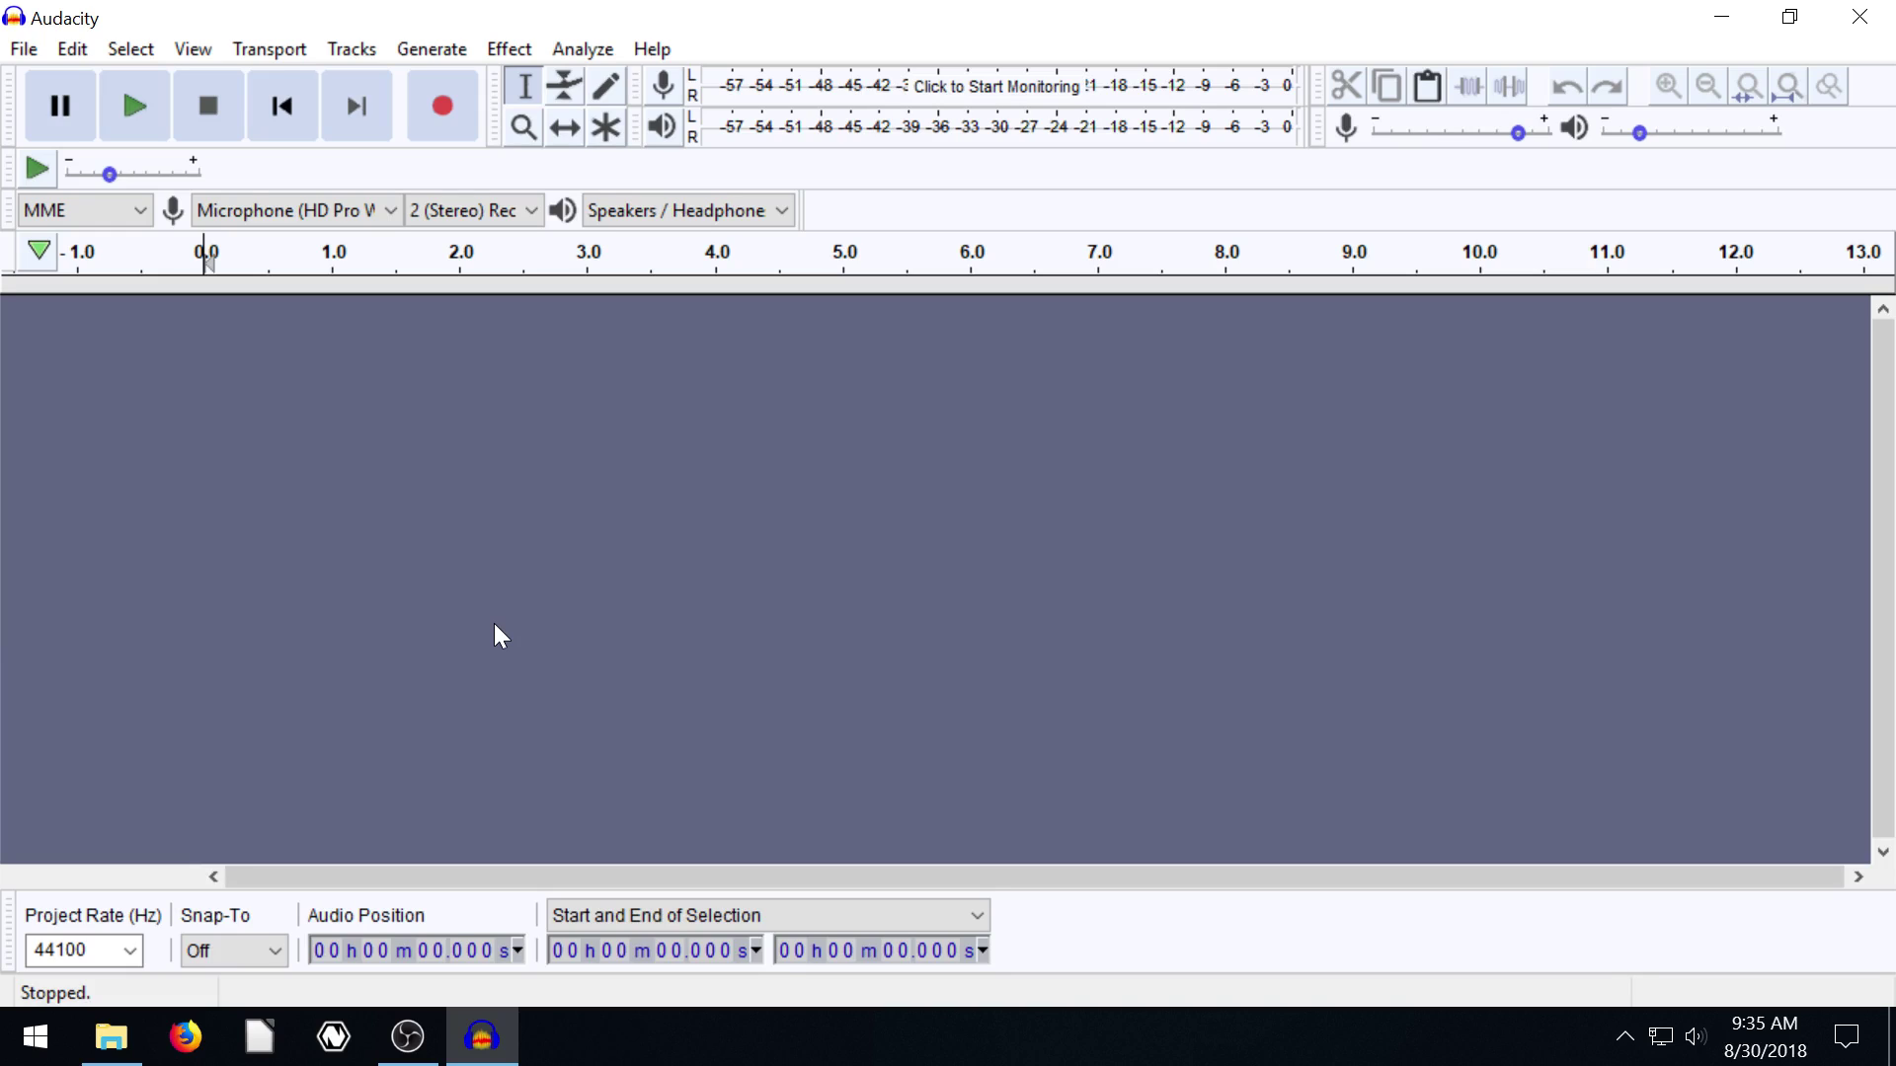
- Import the "more Jazz guitar" file from the Music folder and play it briefly from about 3 seconds
click(112, 1037)
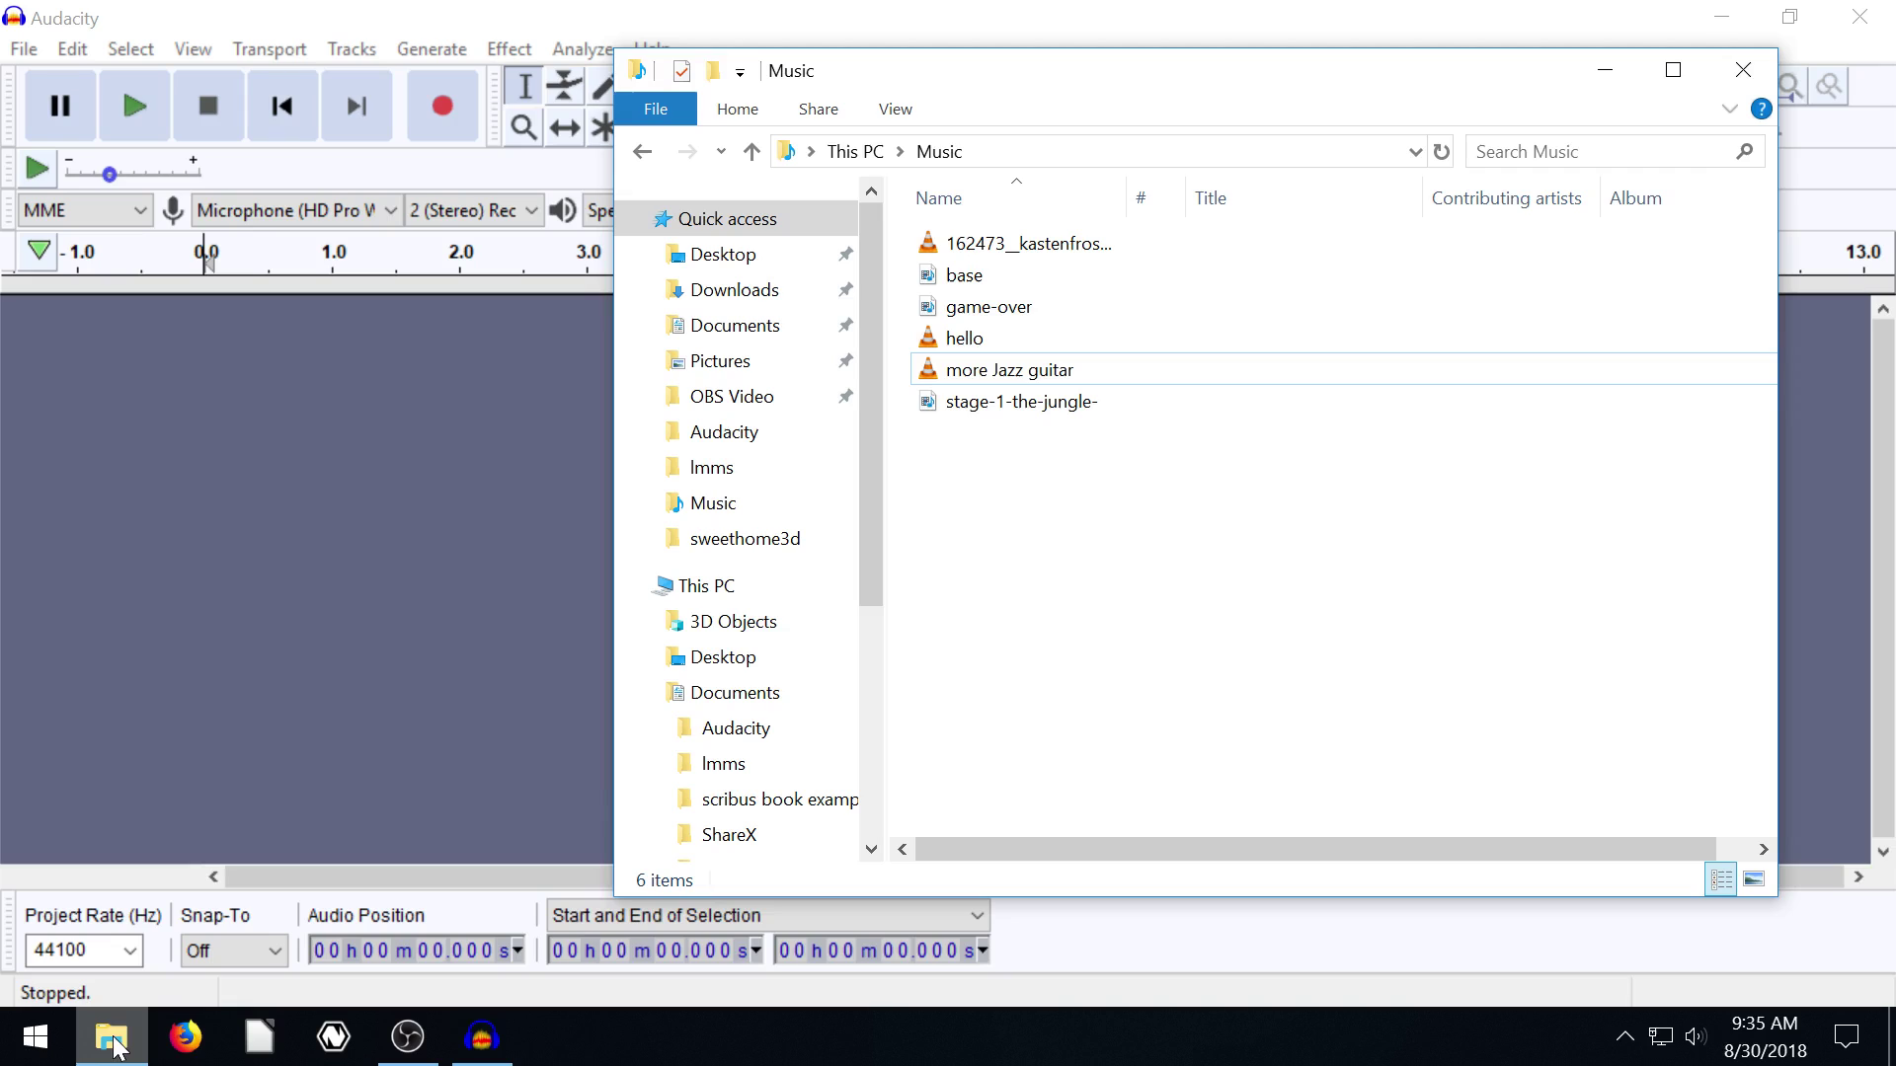
drag(1037, 380, 375, 445)
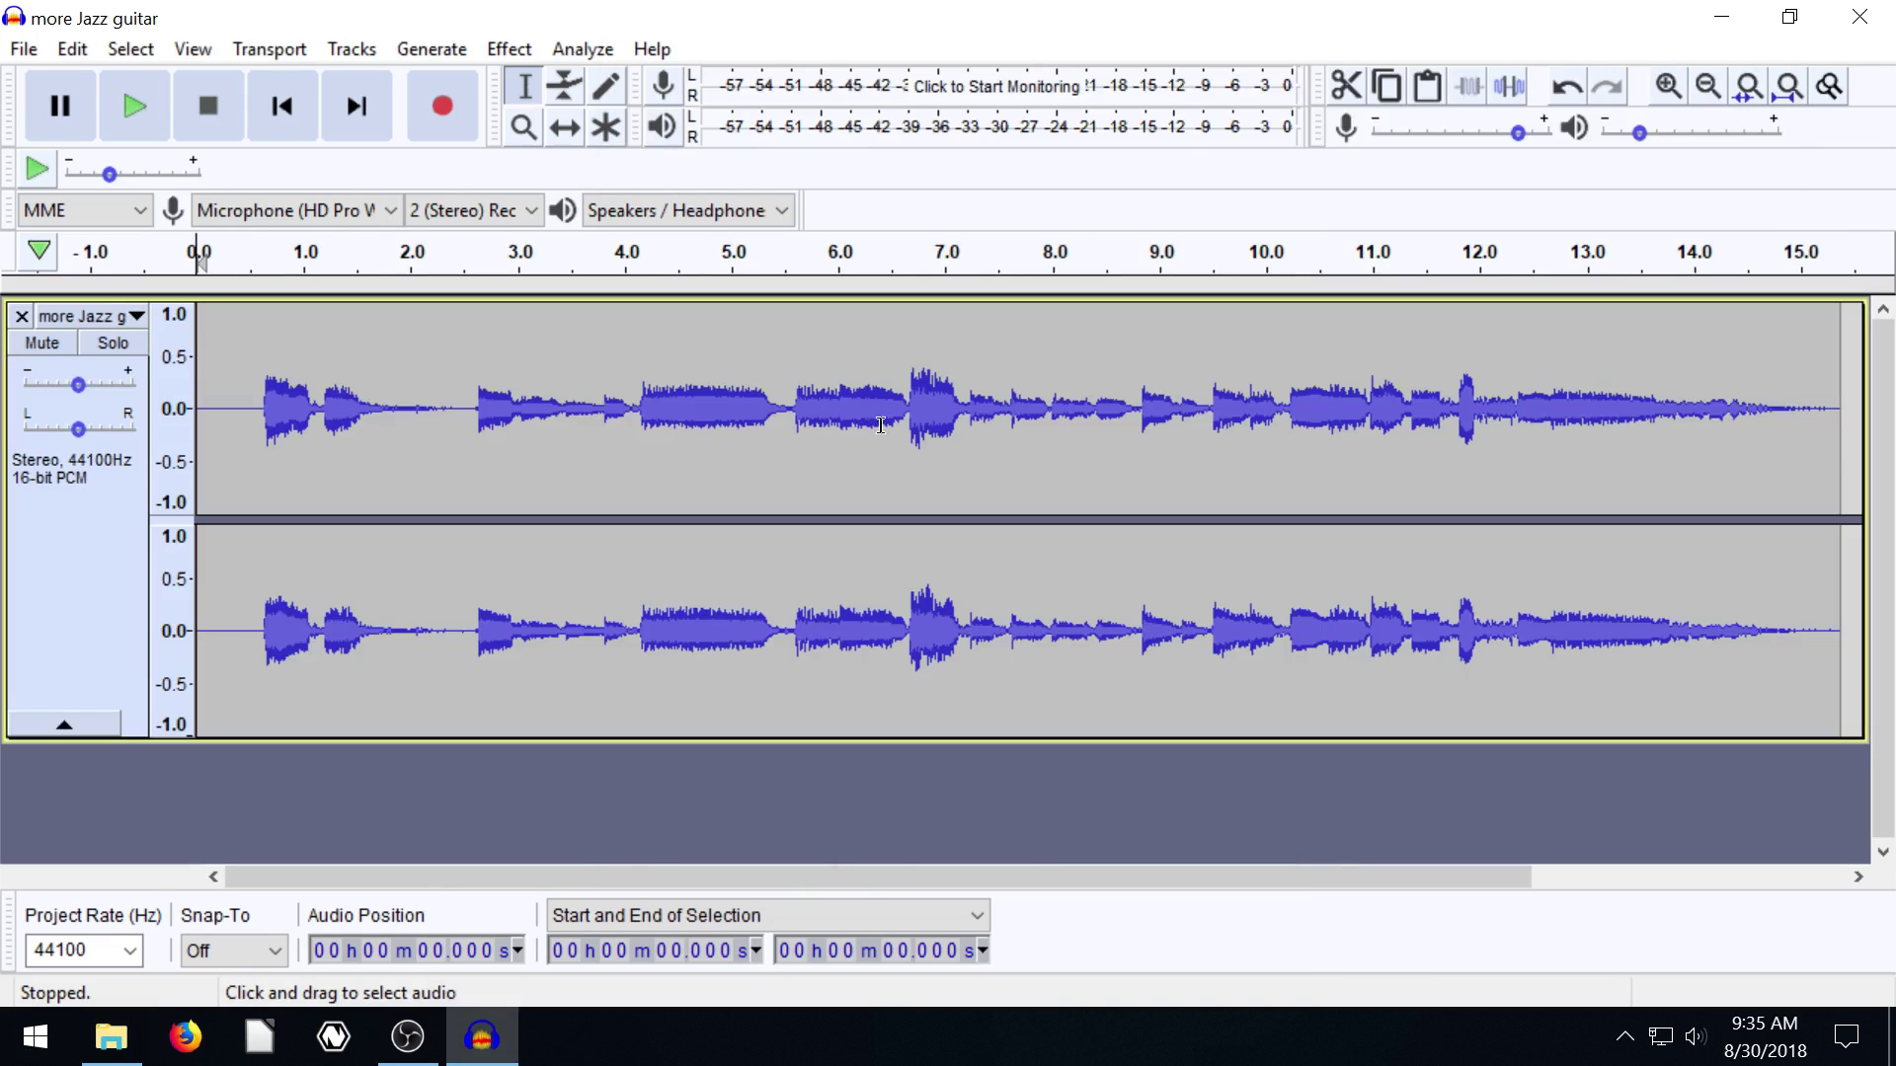
click(518, 376)
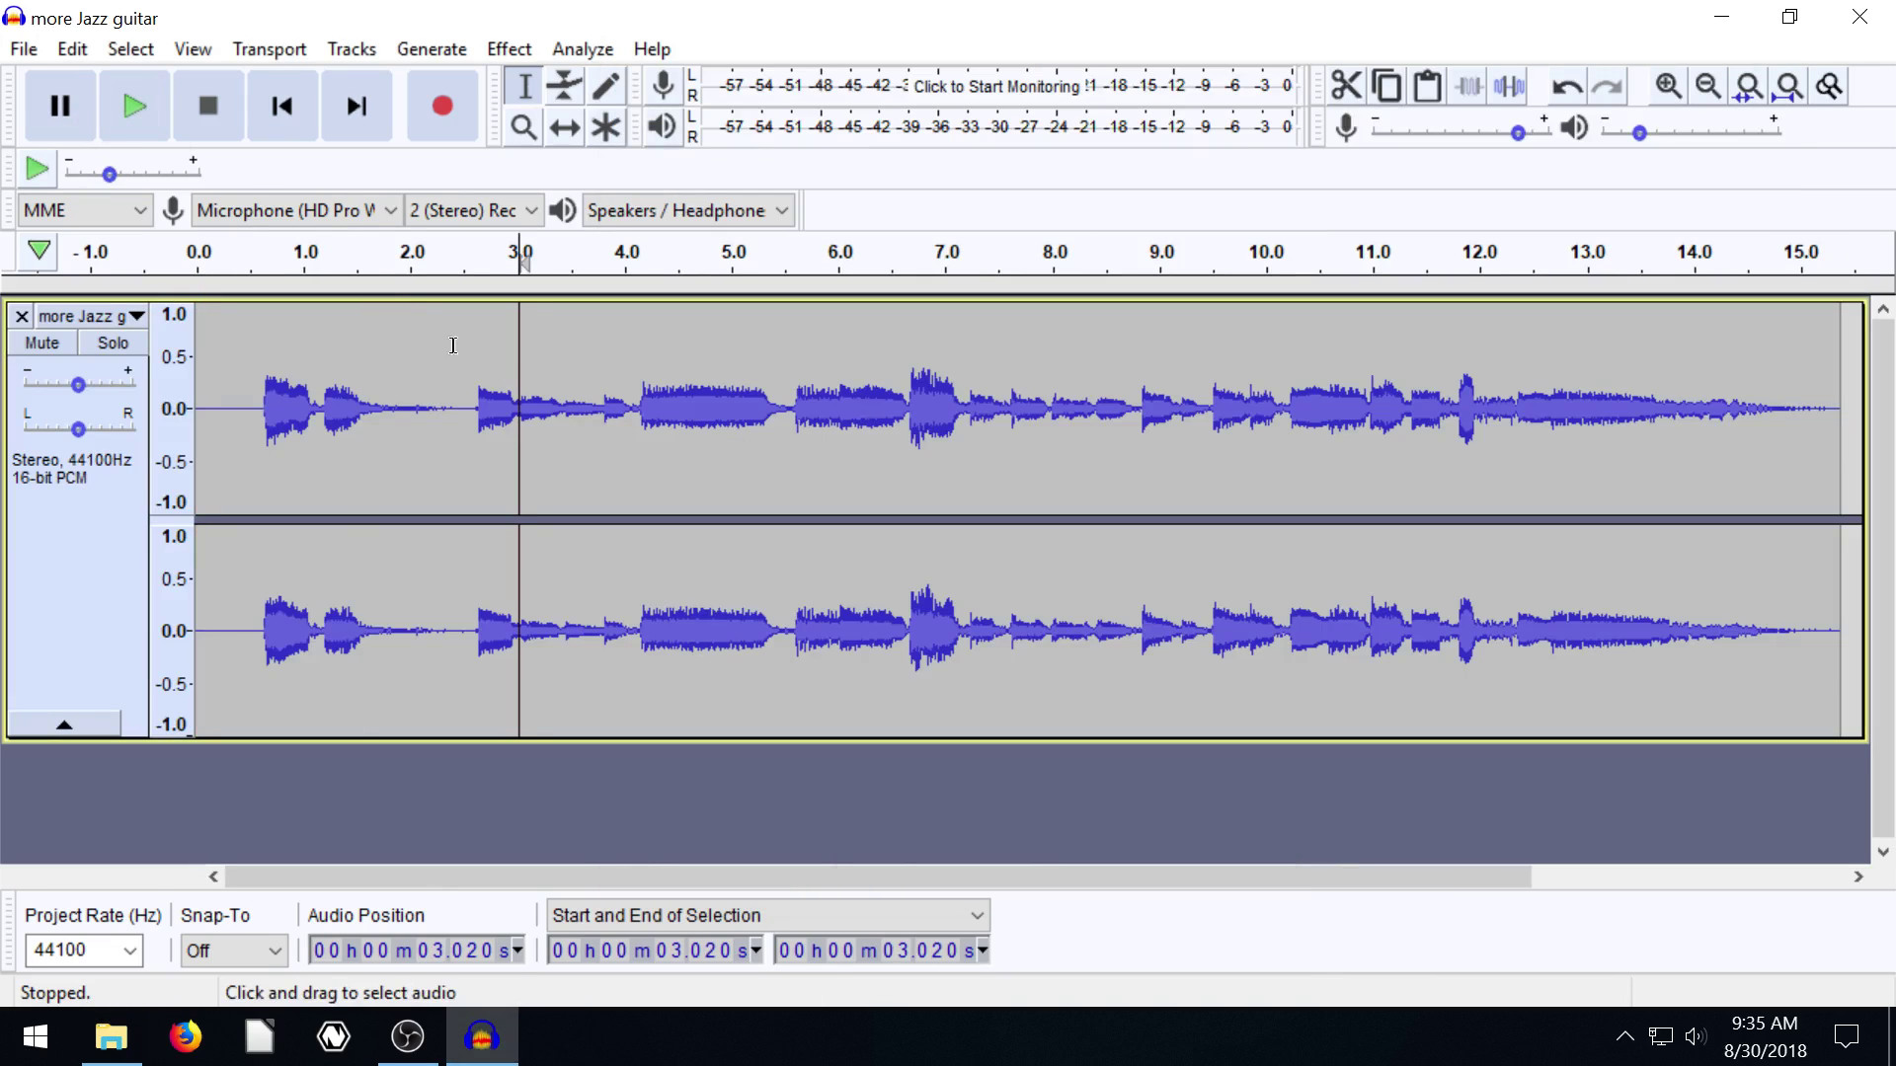
click(140, 105)
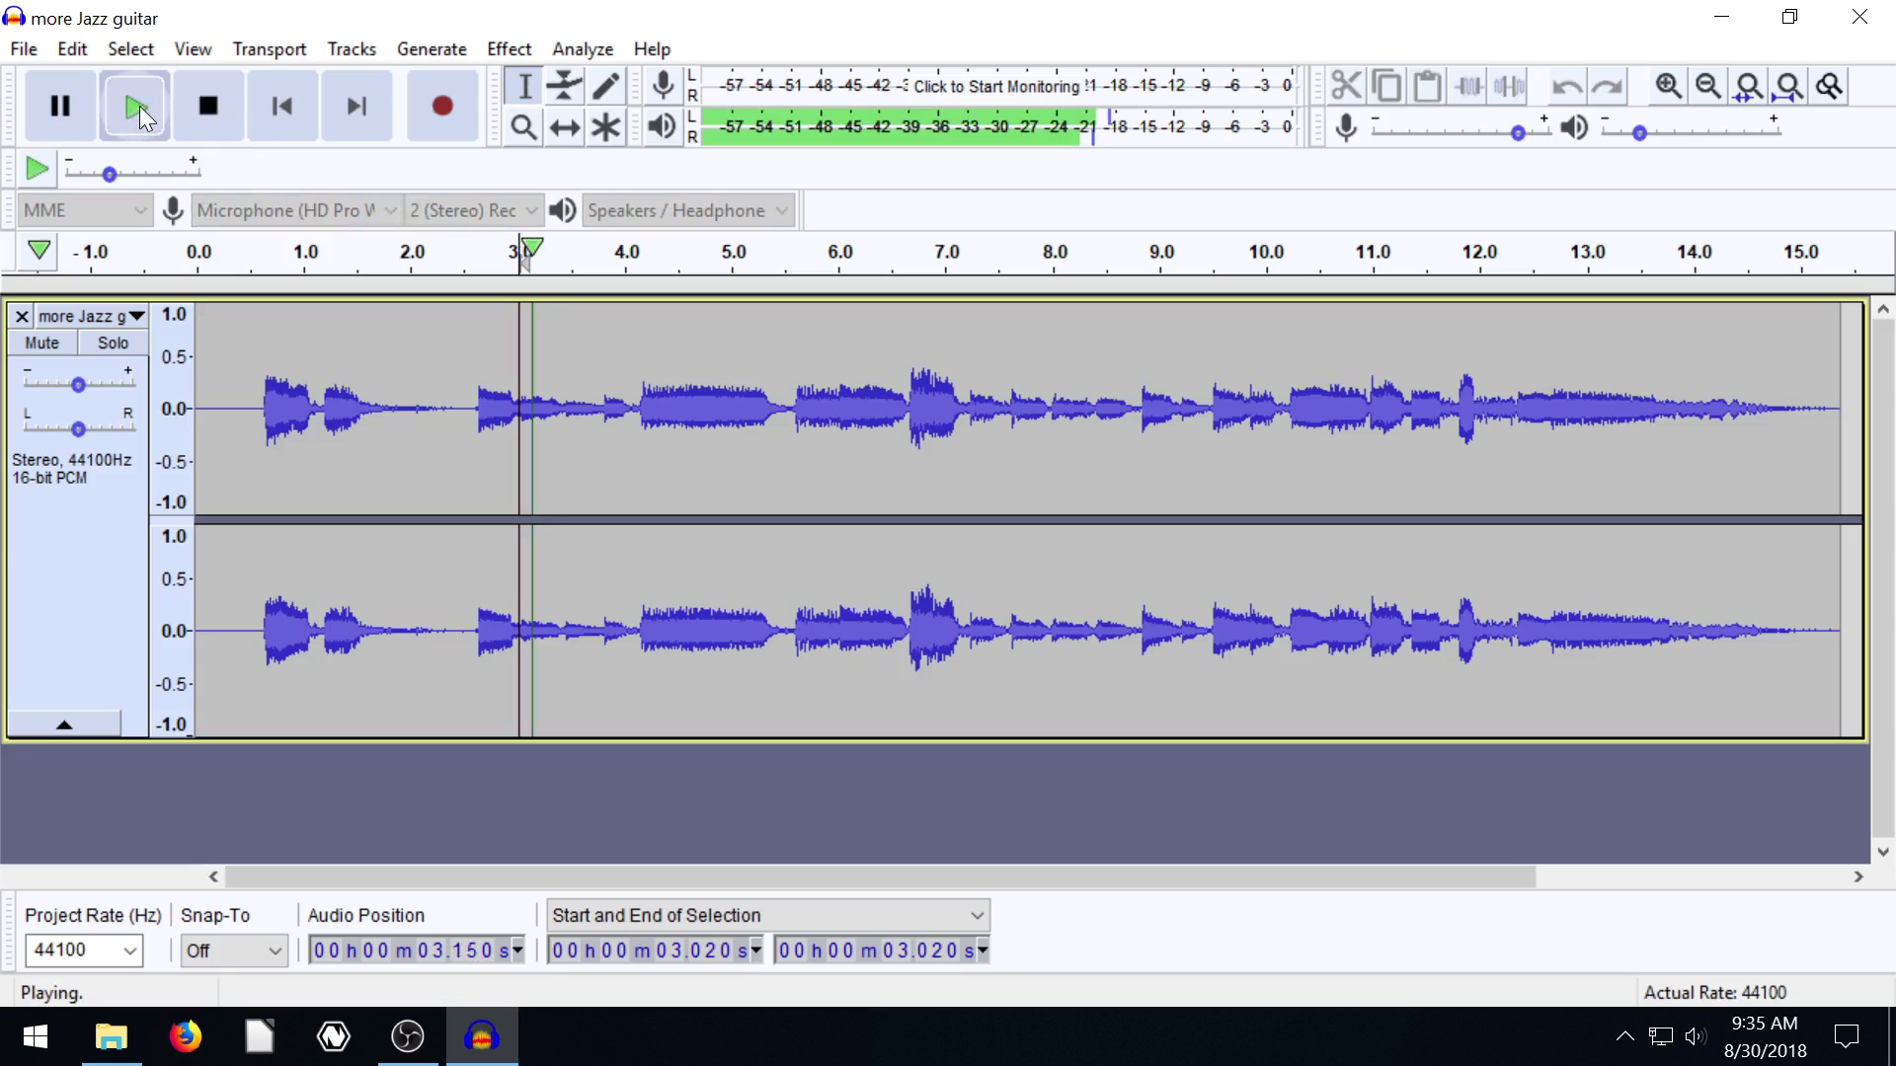
click(219, 111)
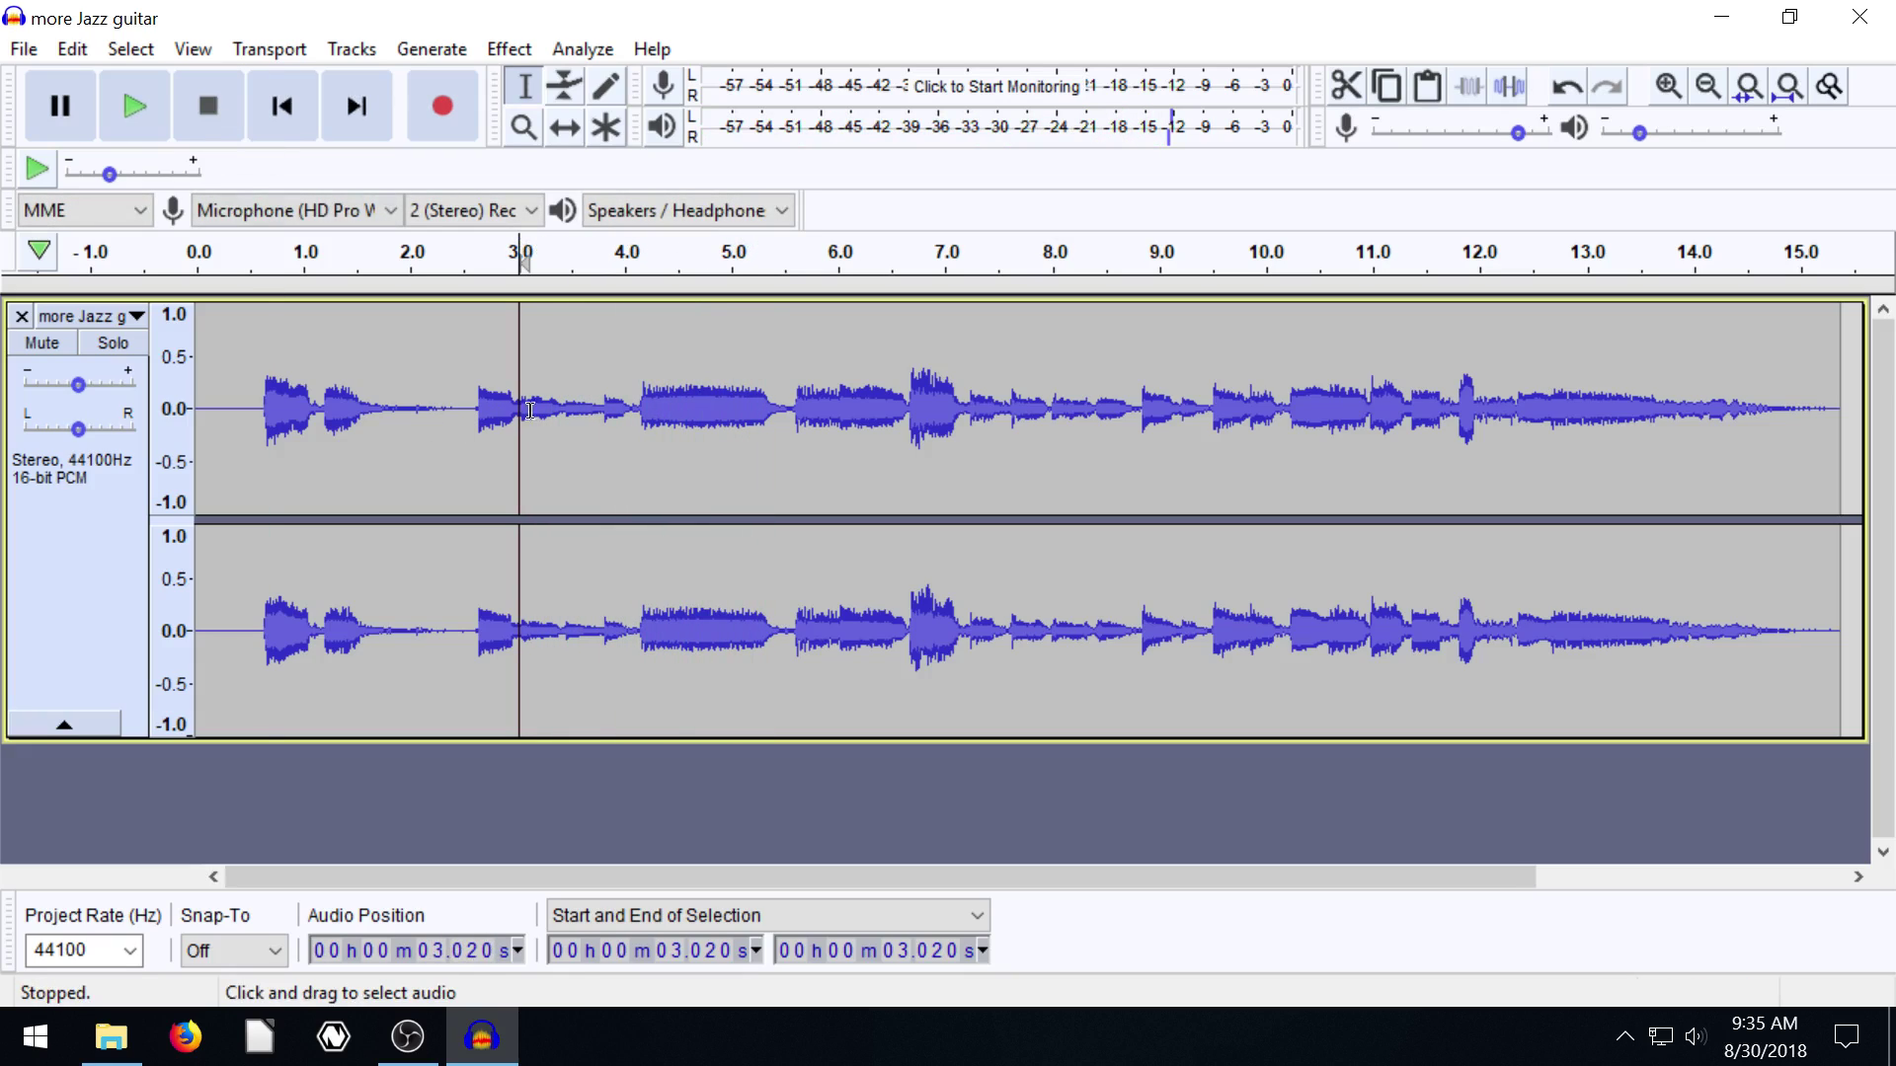
- Record a short microphone clip onto the end of the jazz guitar track and stop the recording
click(318, 366)
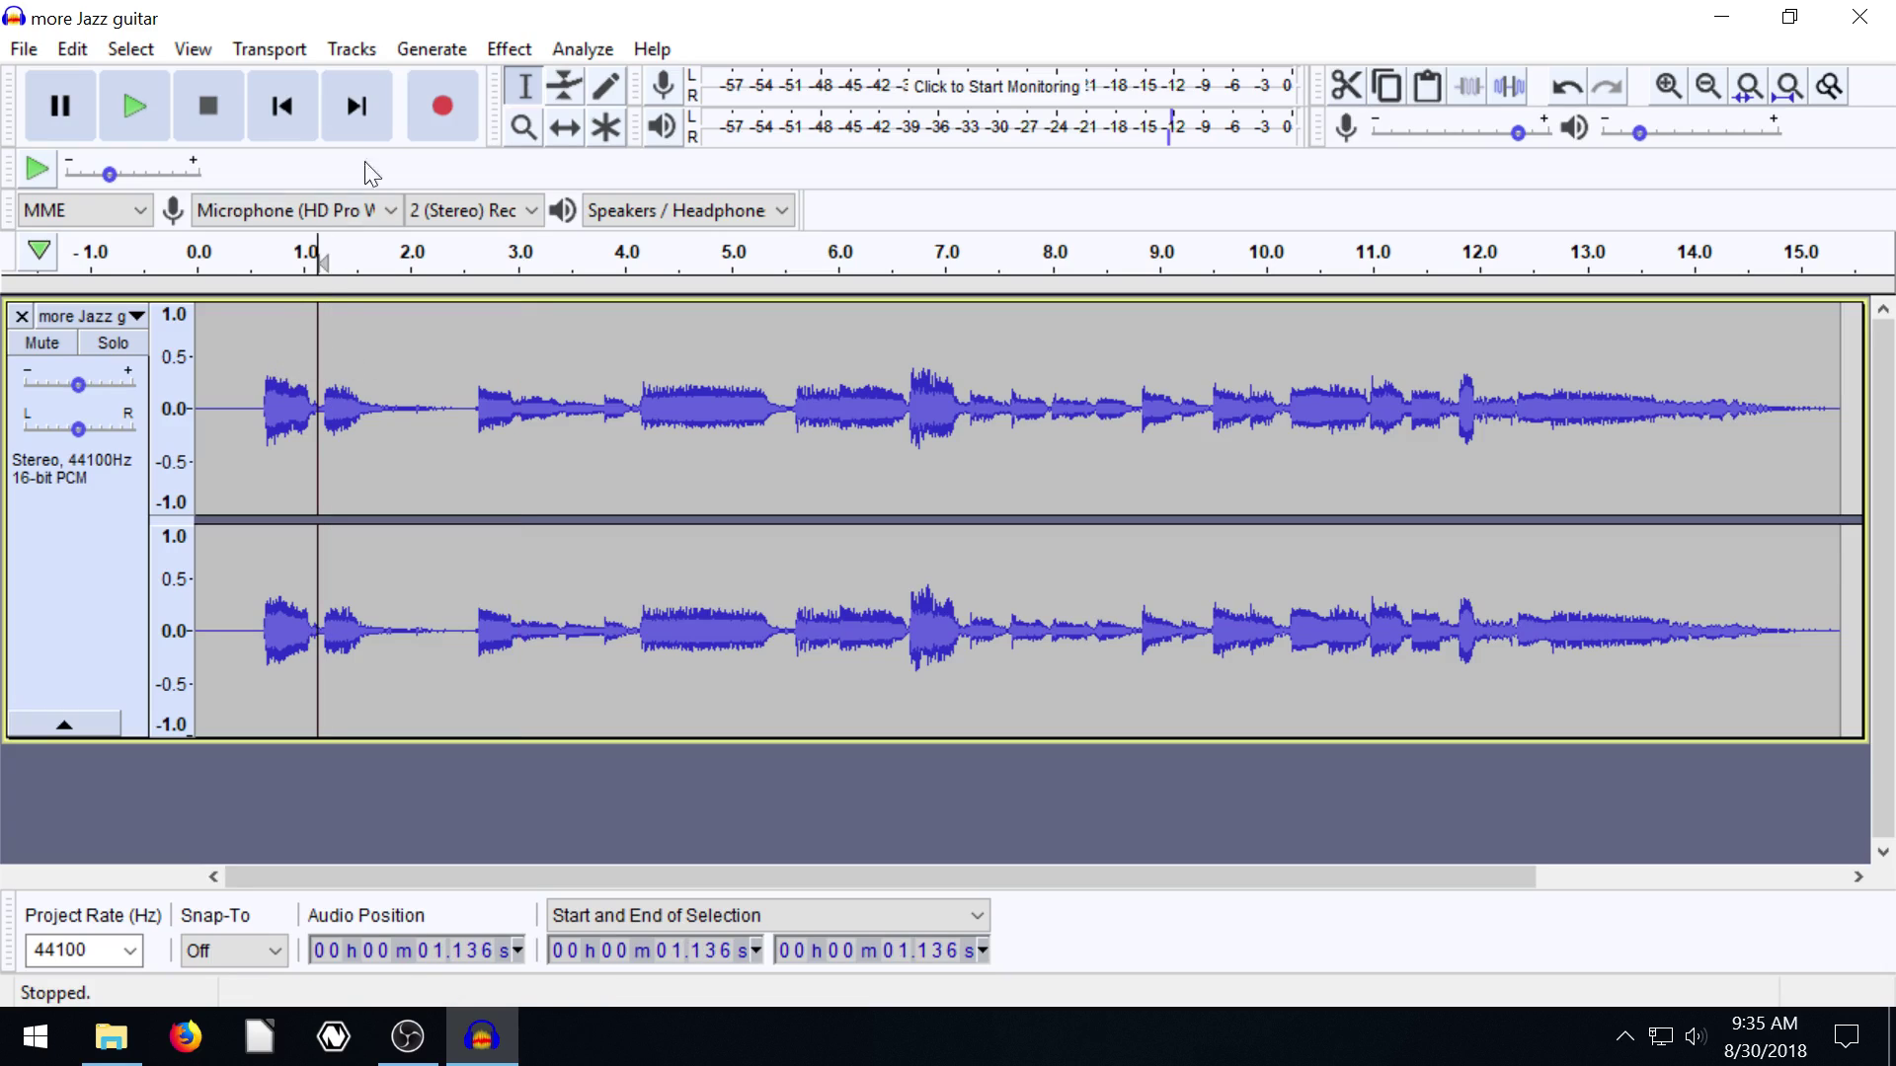
click(441, 108)
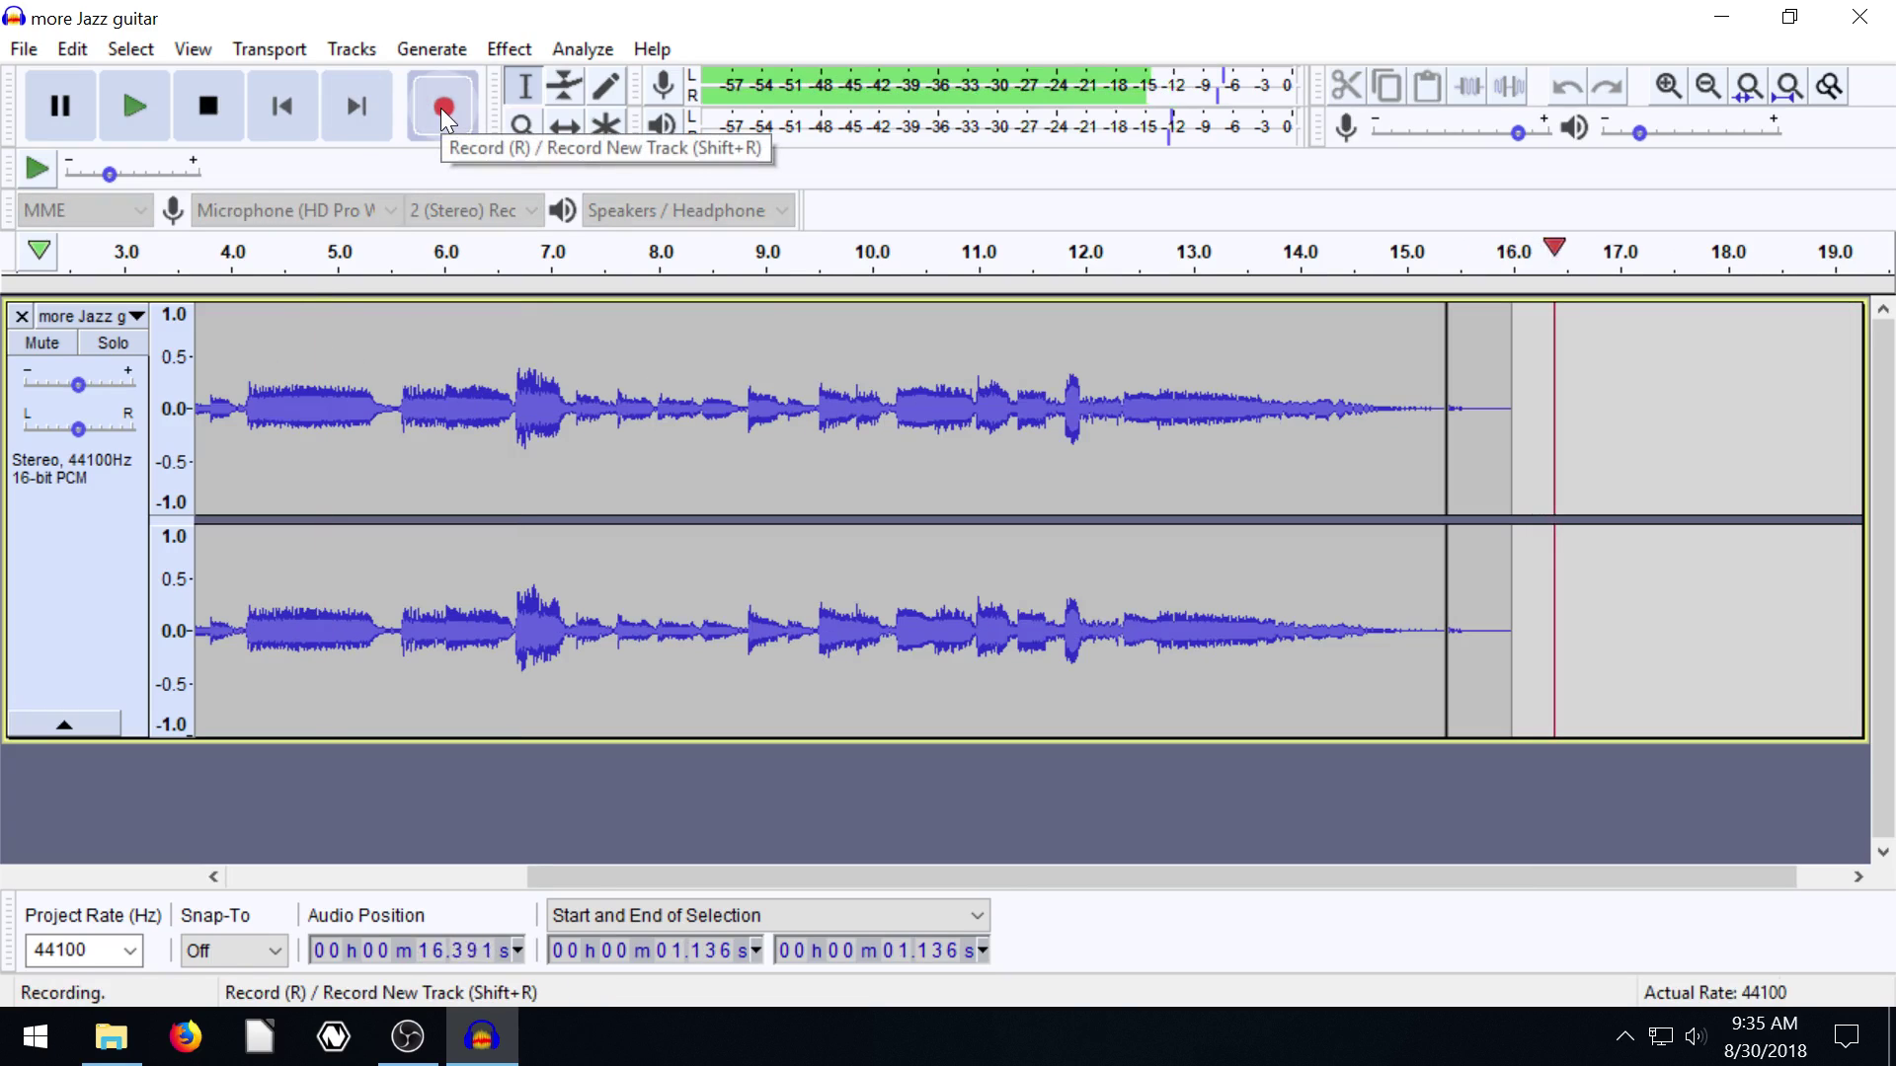
click(209, 108)
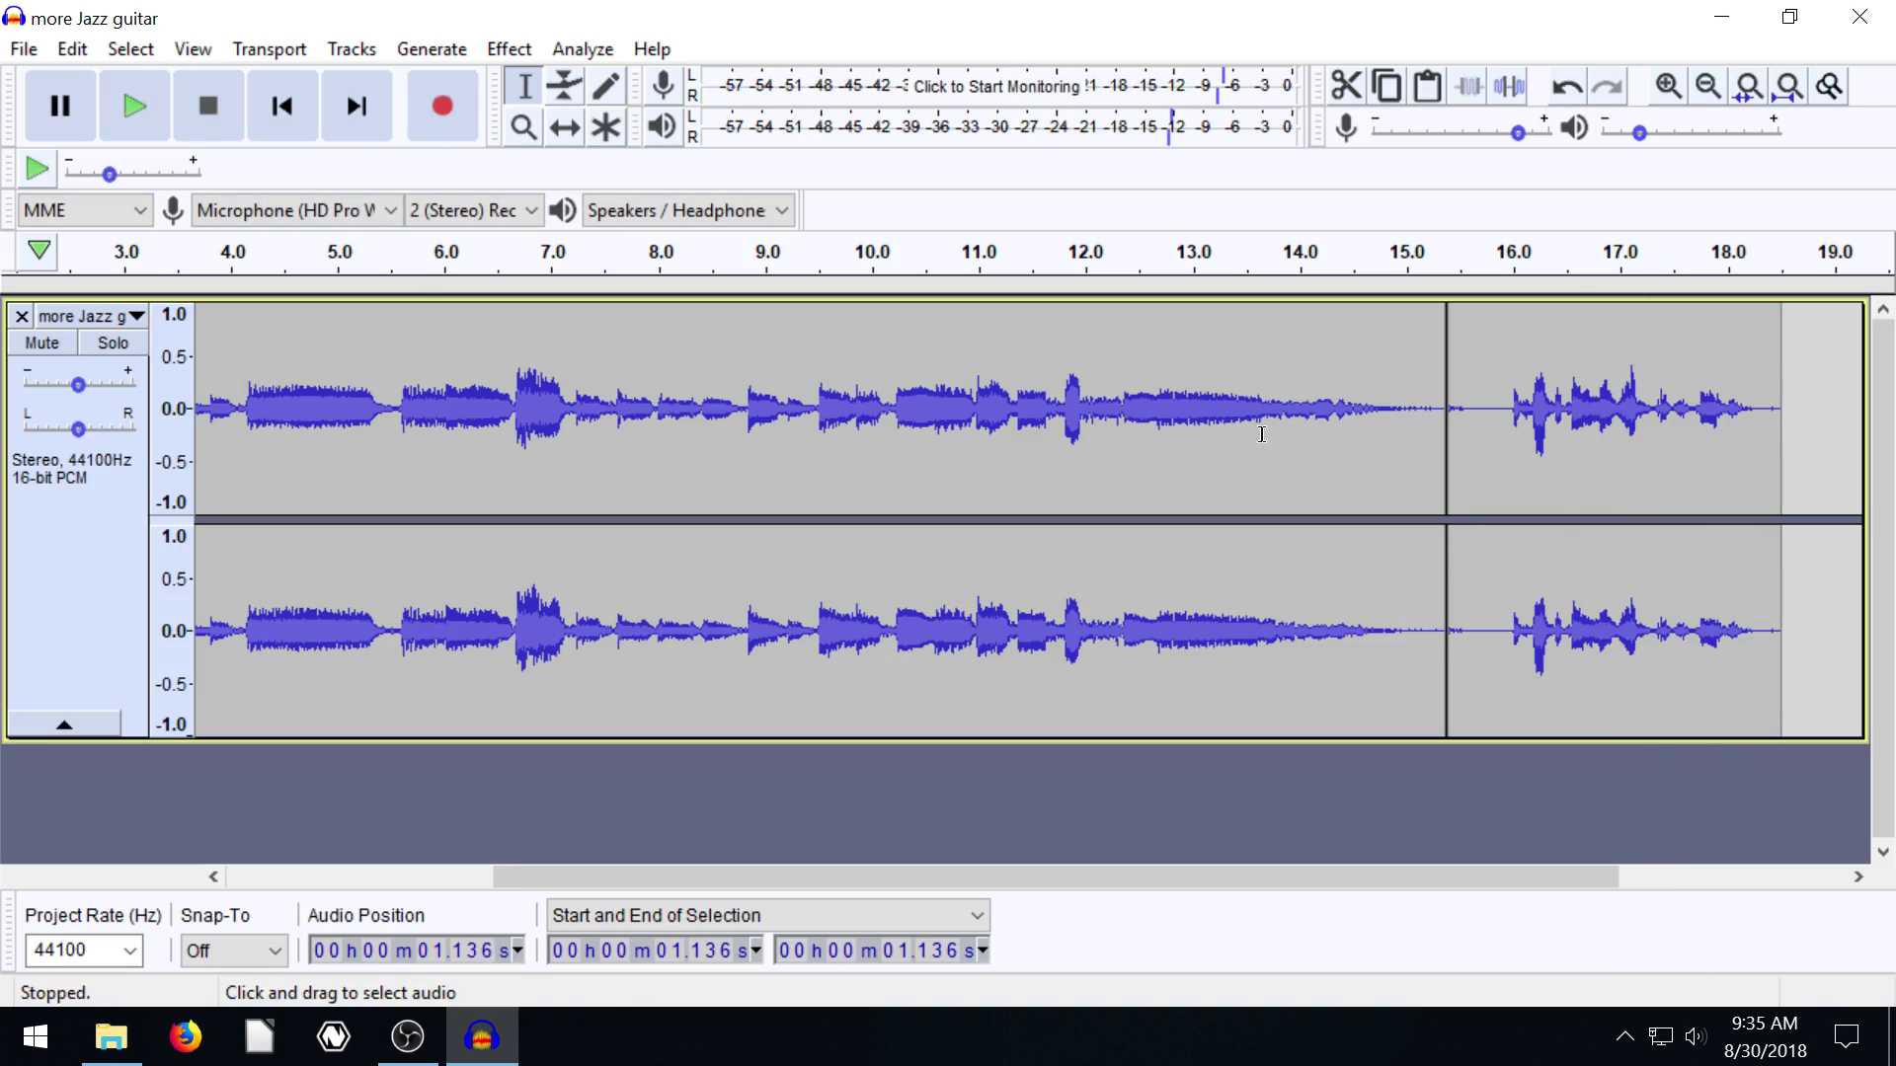
- Undo the clip recorded at the end of the jazz guitar track
click(1293, 409)
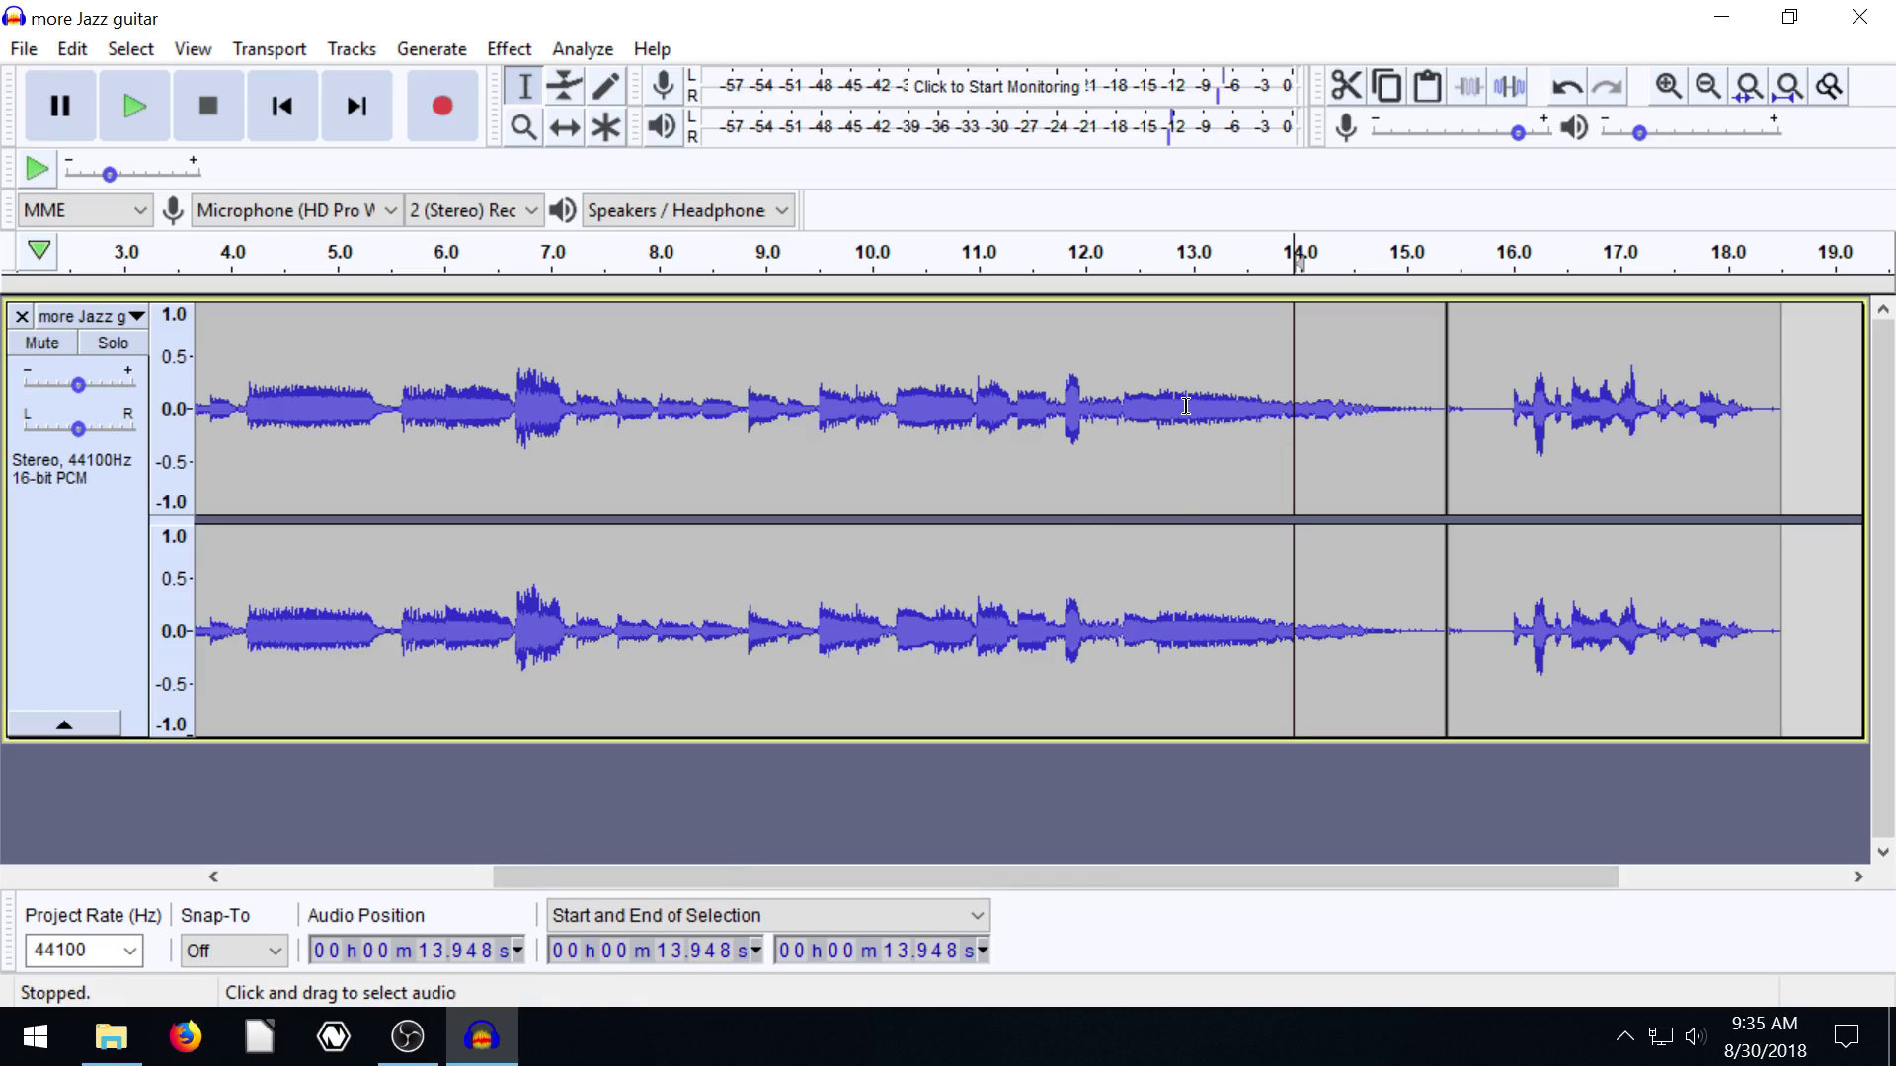
key(ctrl+z)
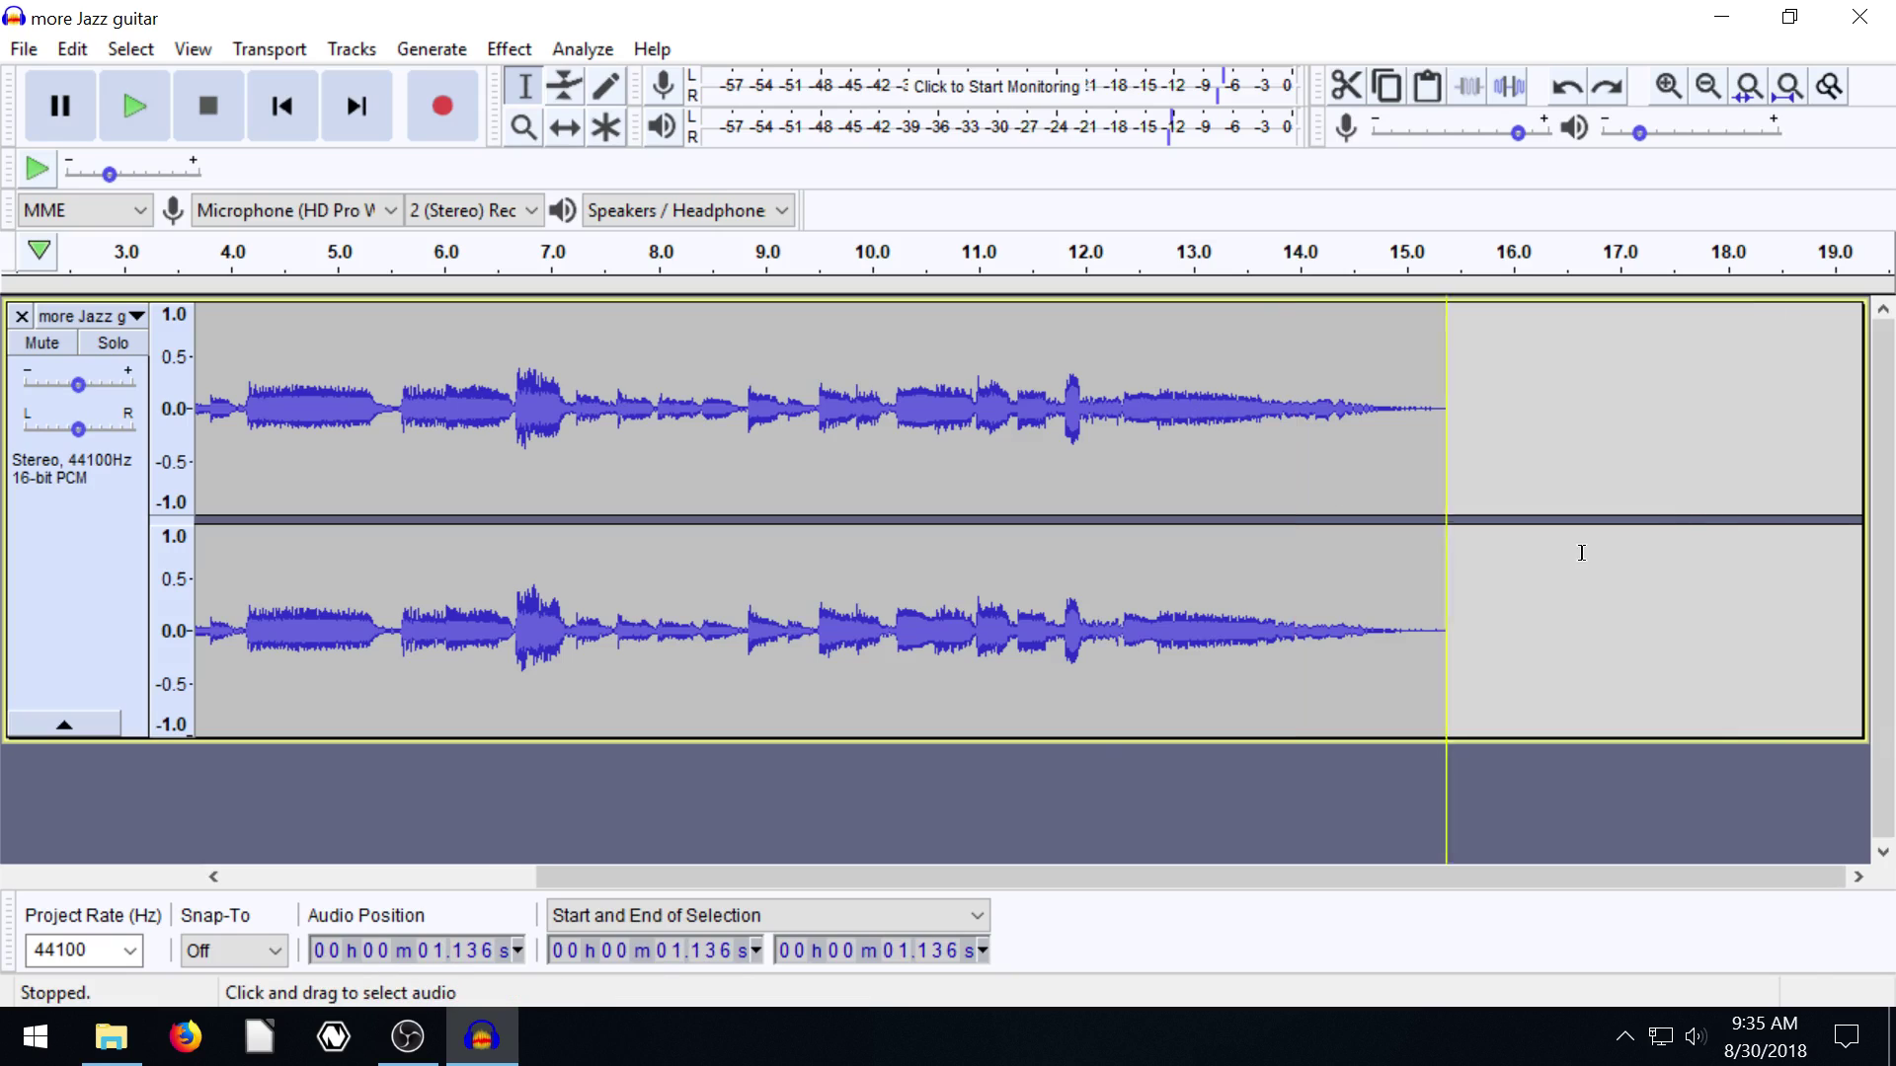
drag(1077, 876, 77, 802)
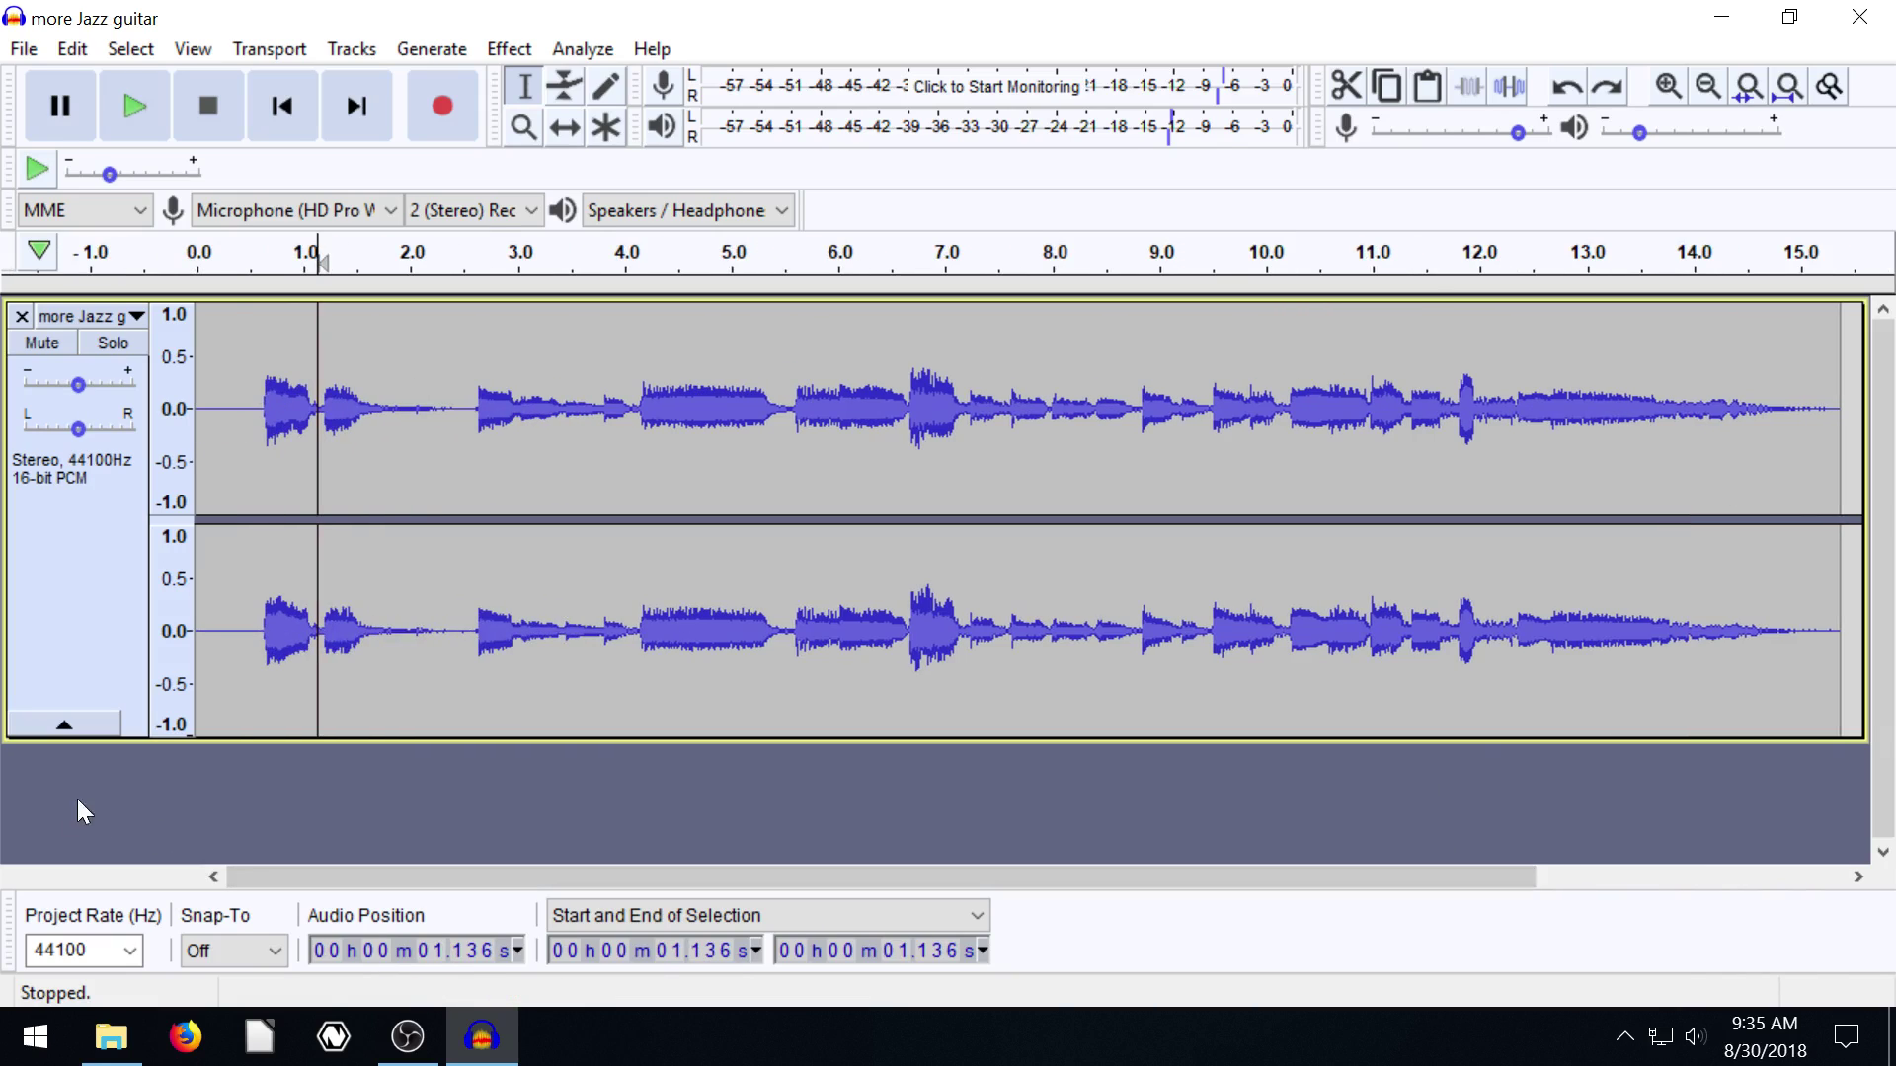
- Collapse the jazz guitar track and add a new stereo track, collapsing it as well
click(85, 731)
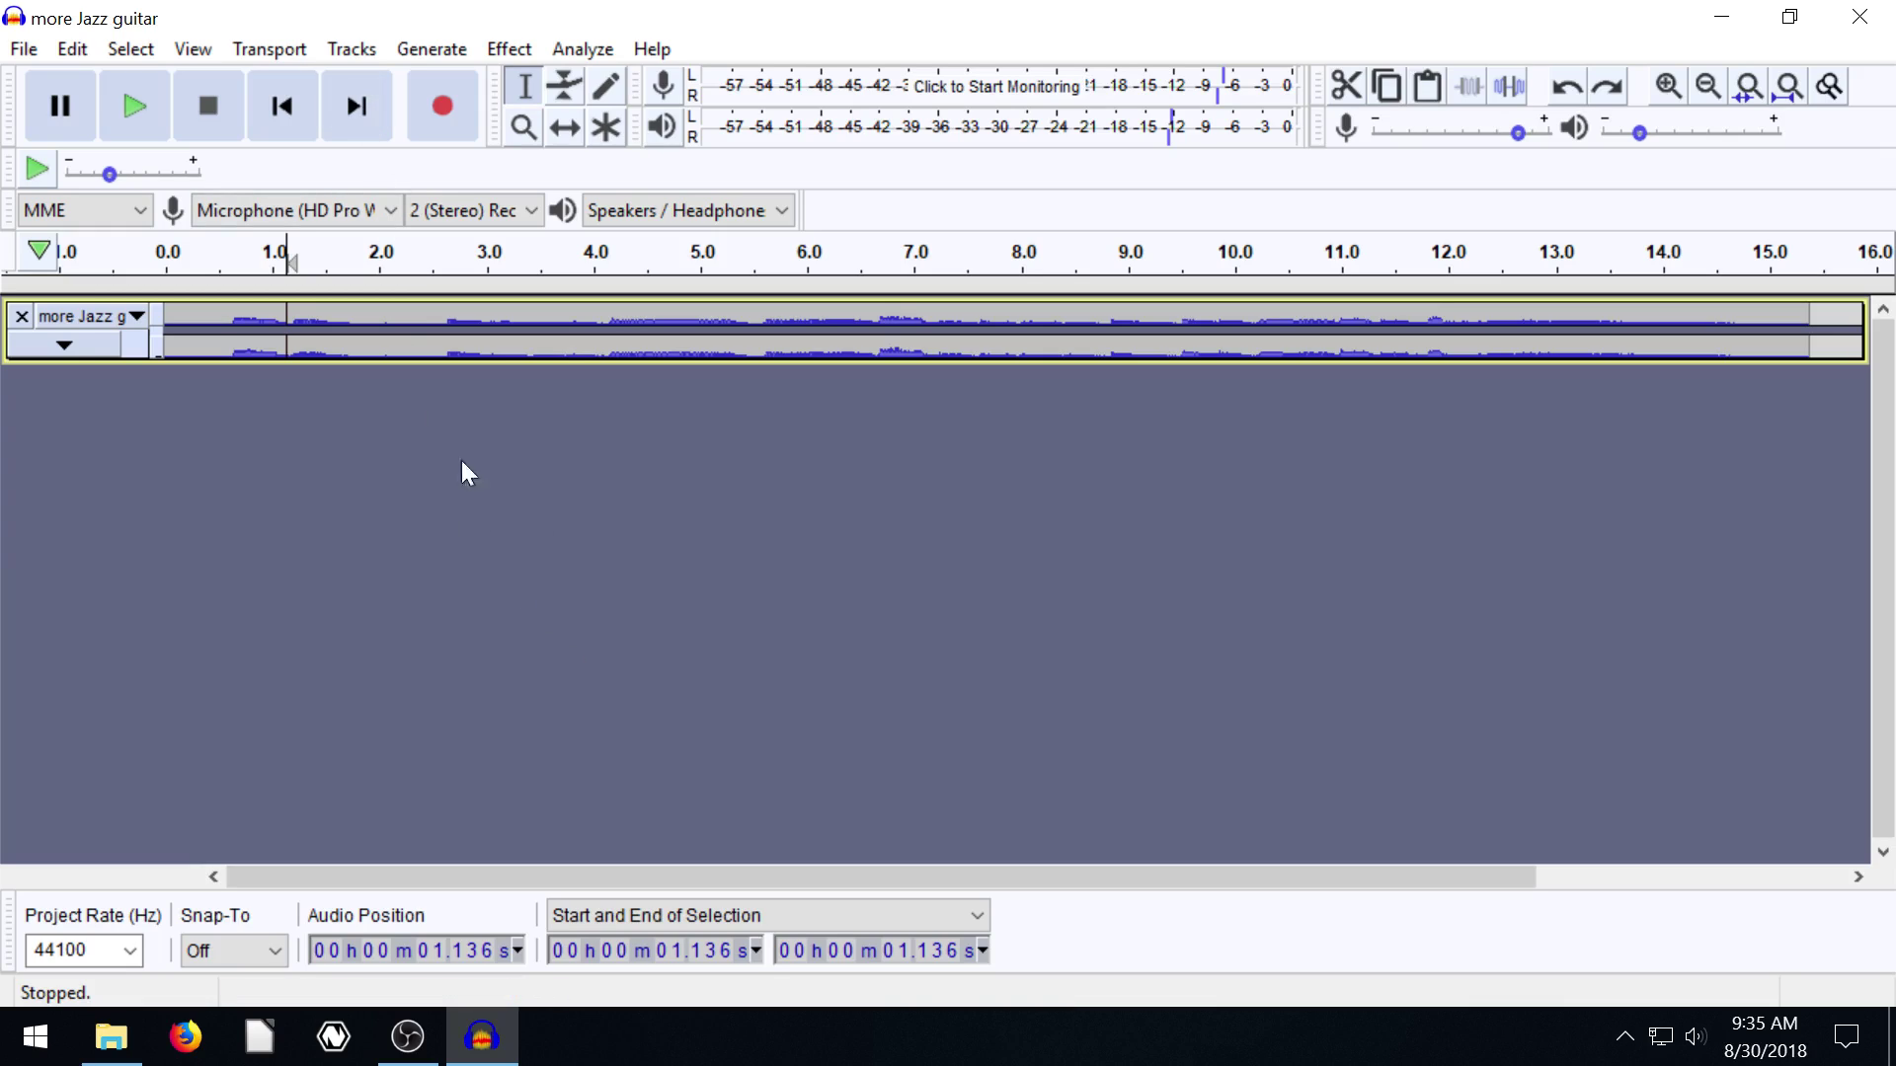
click(352, 51)
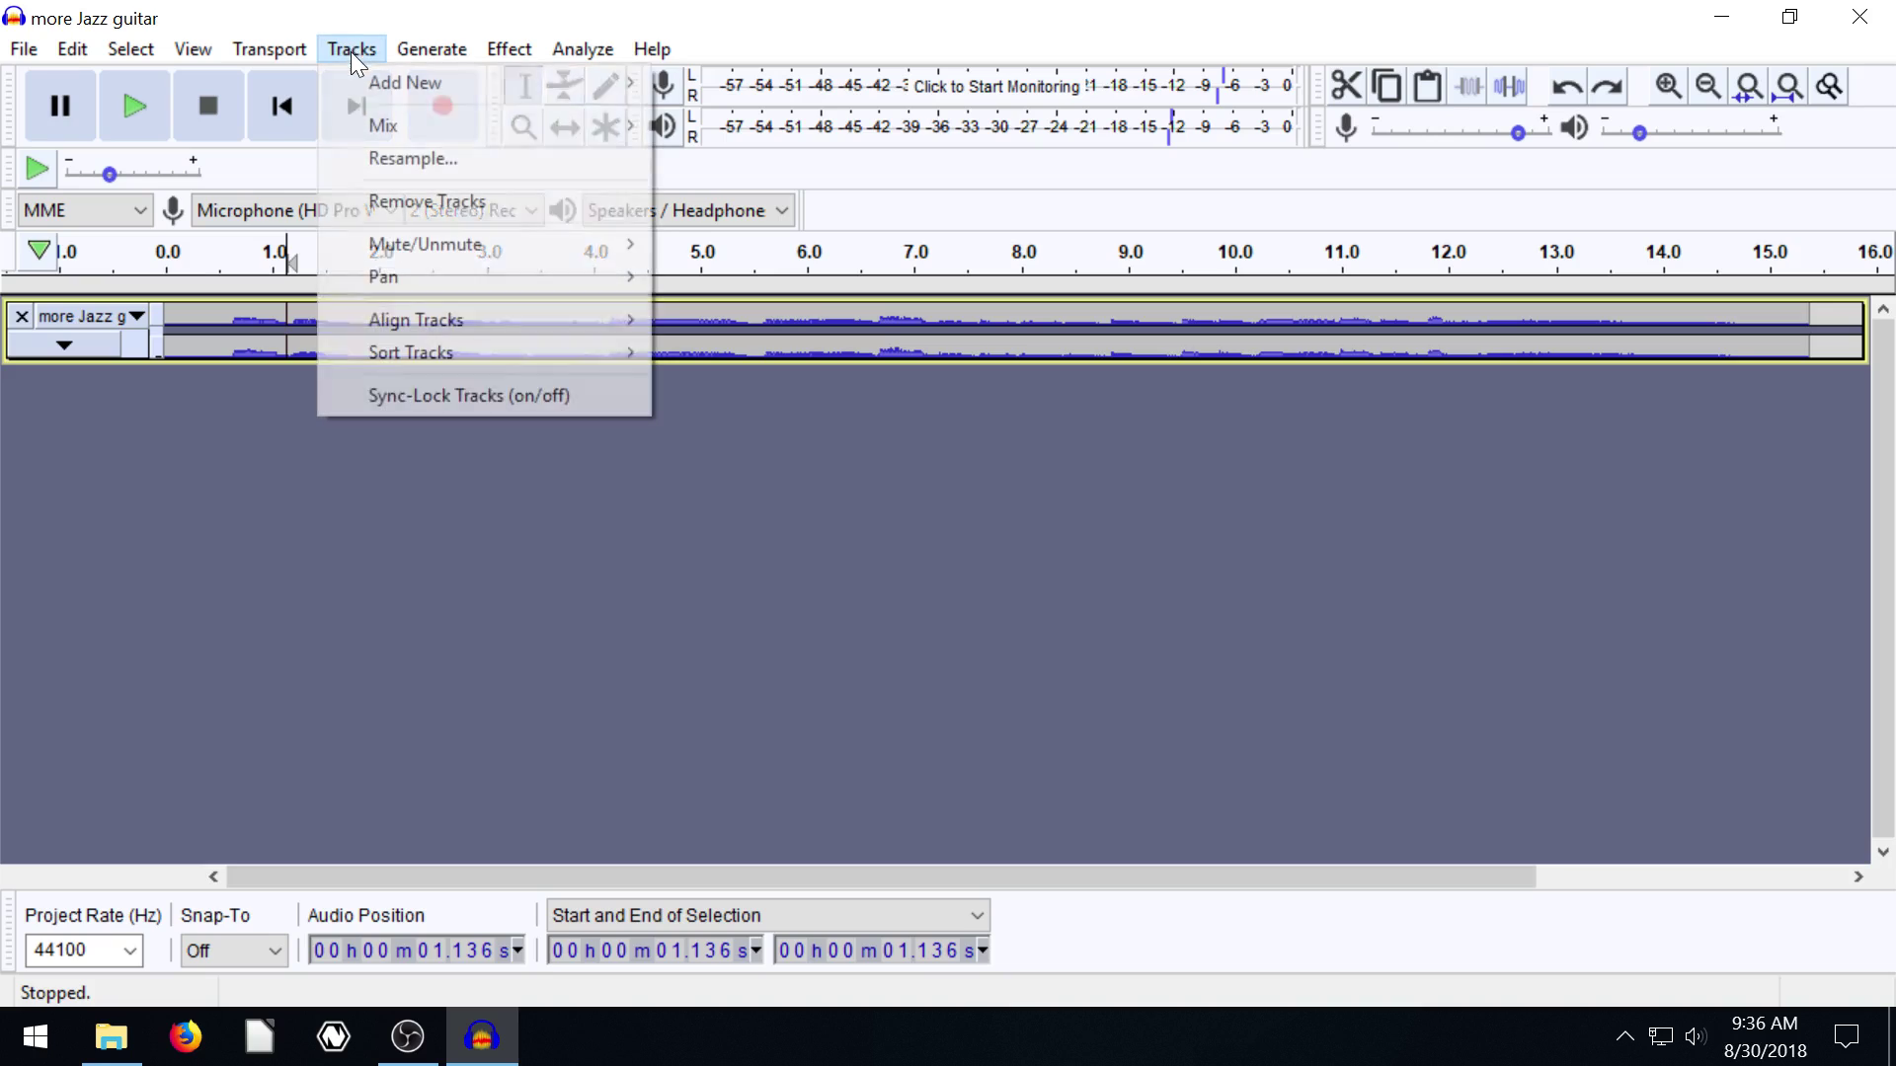
mouse_move(415, 89)
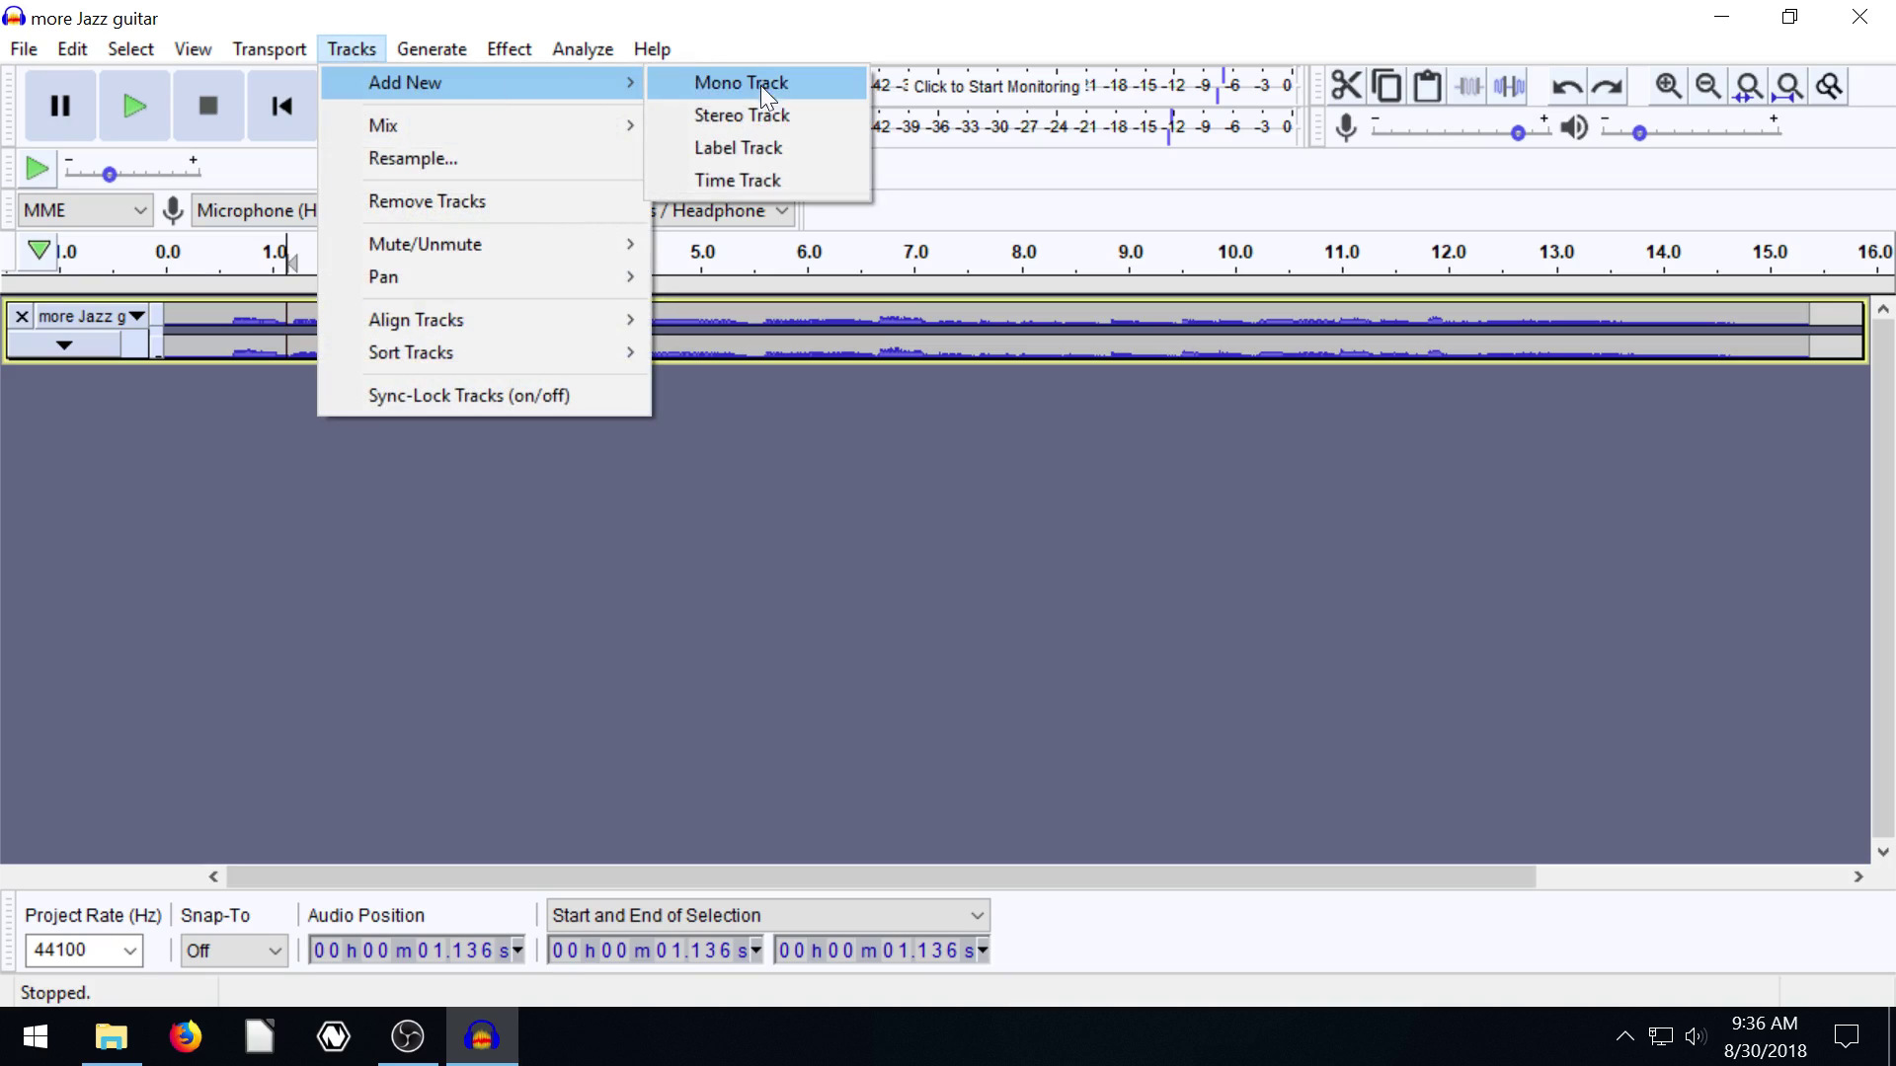
click(749, 116)
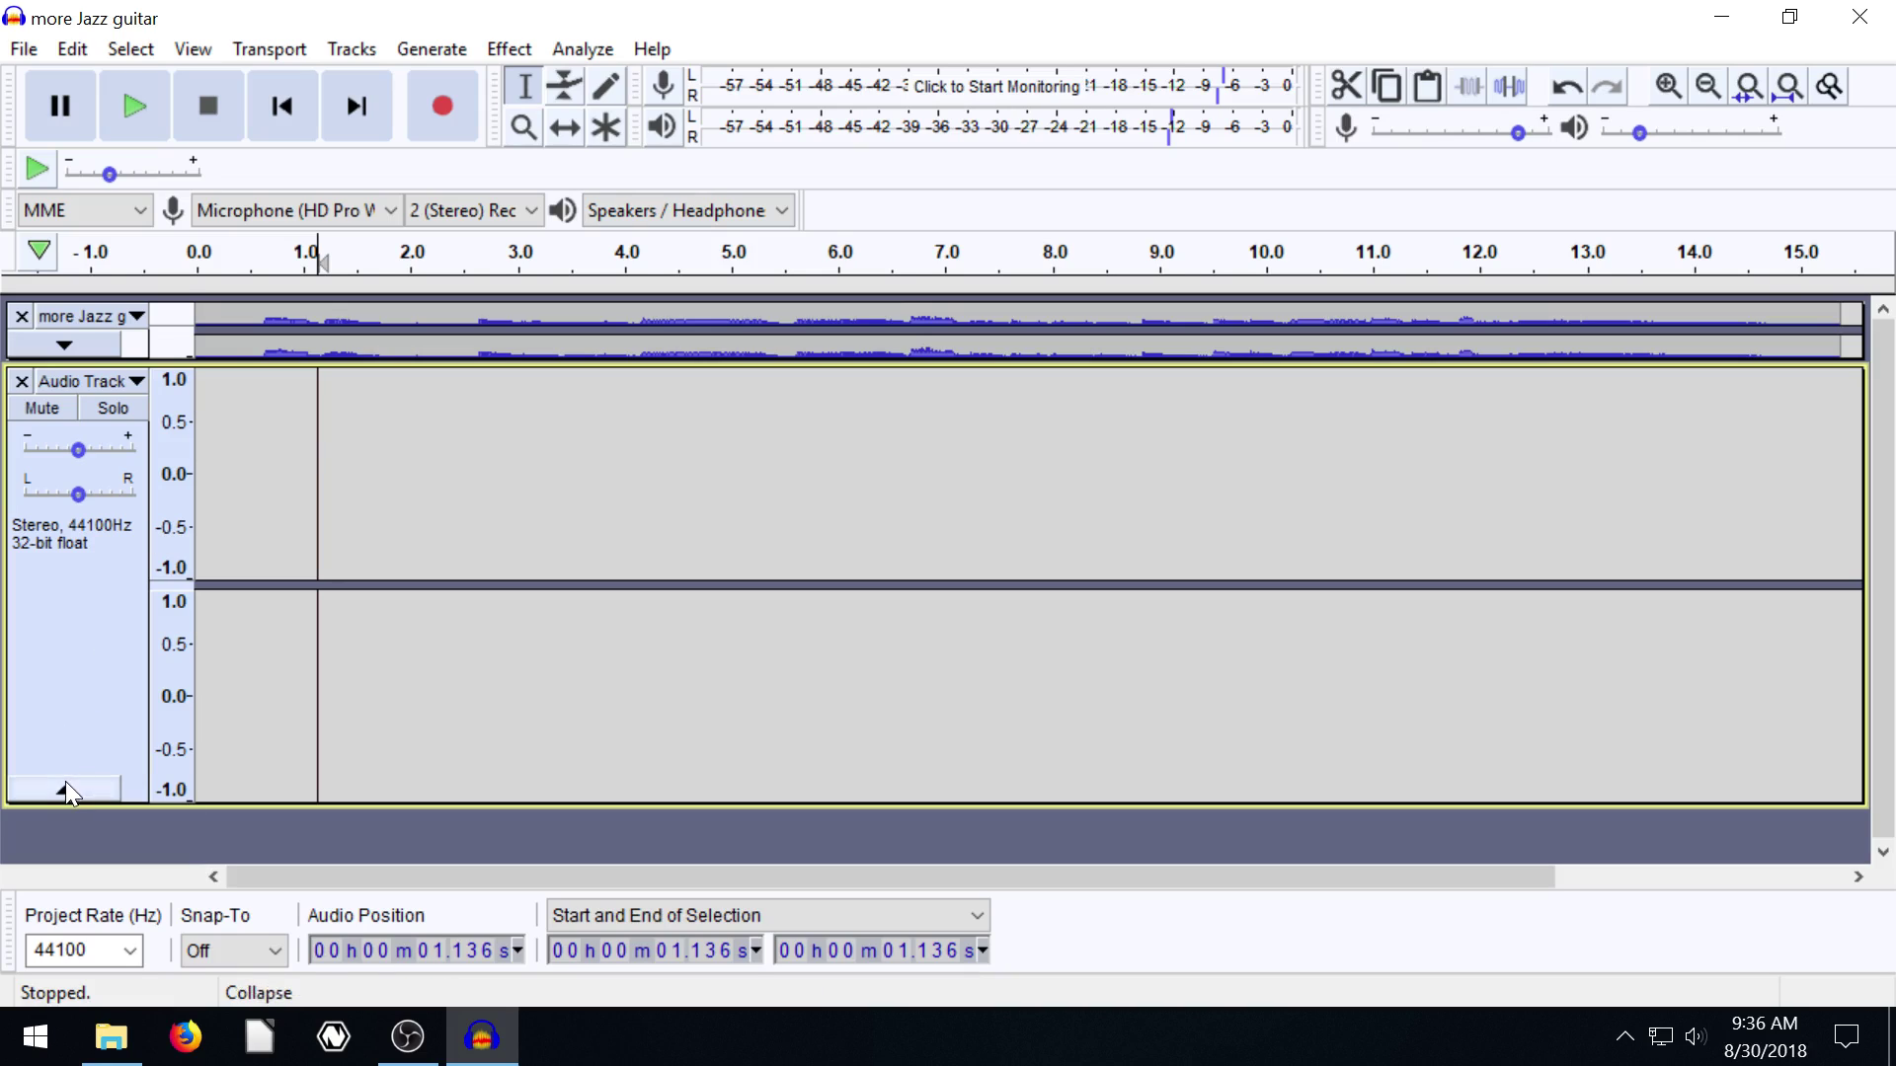
click(64, 788)
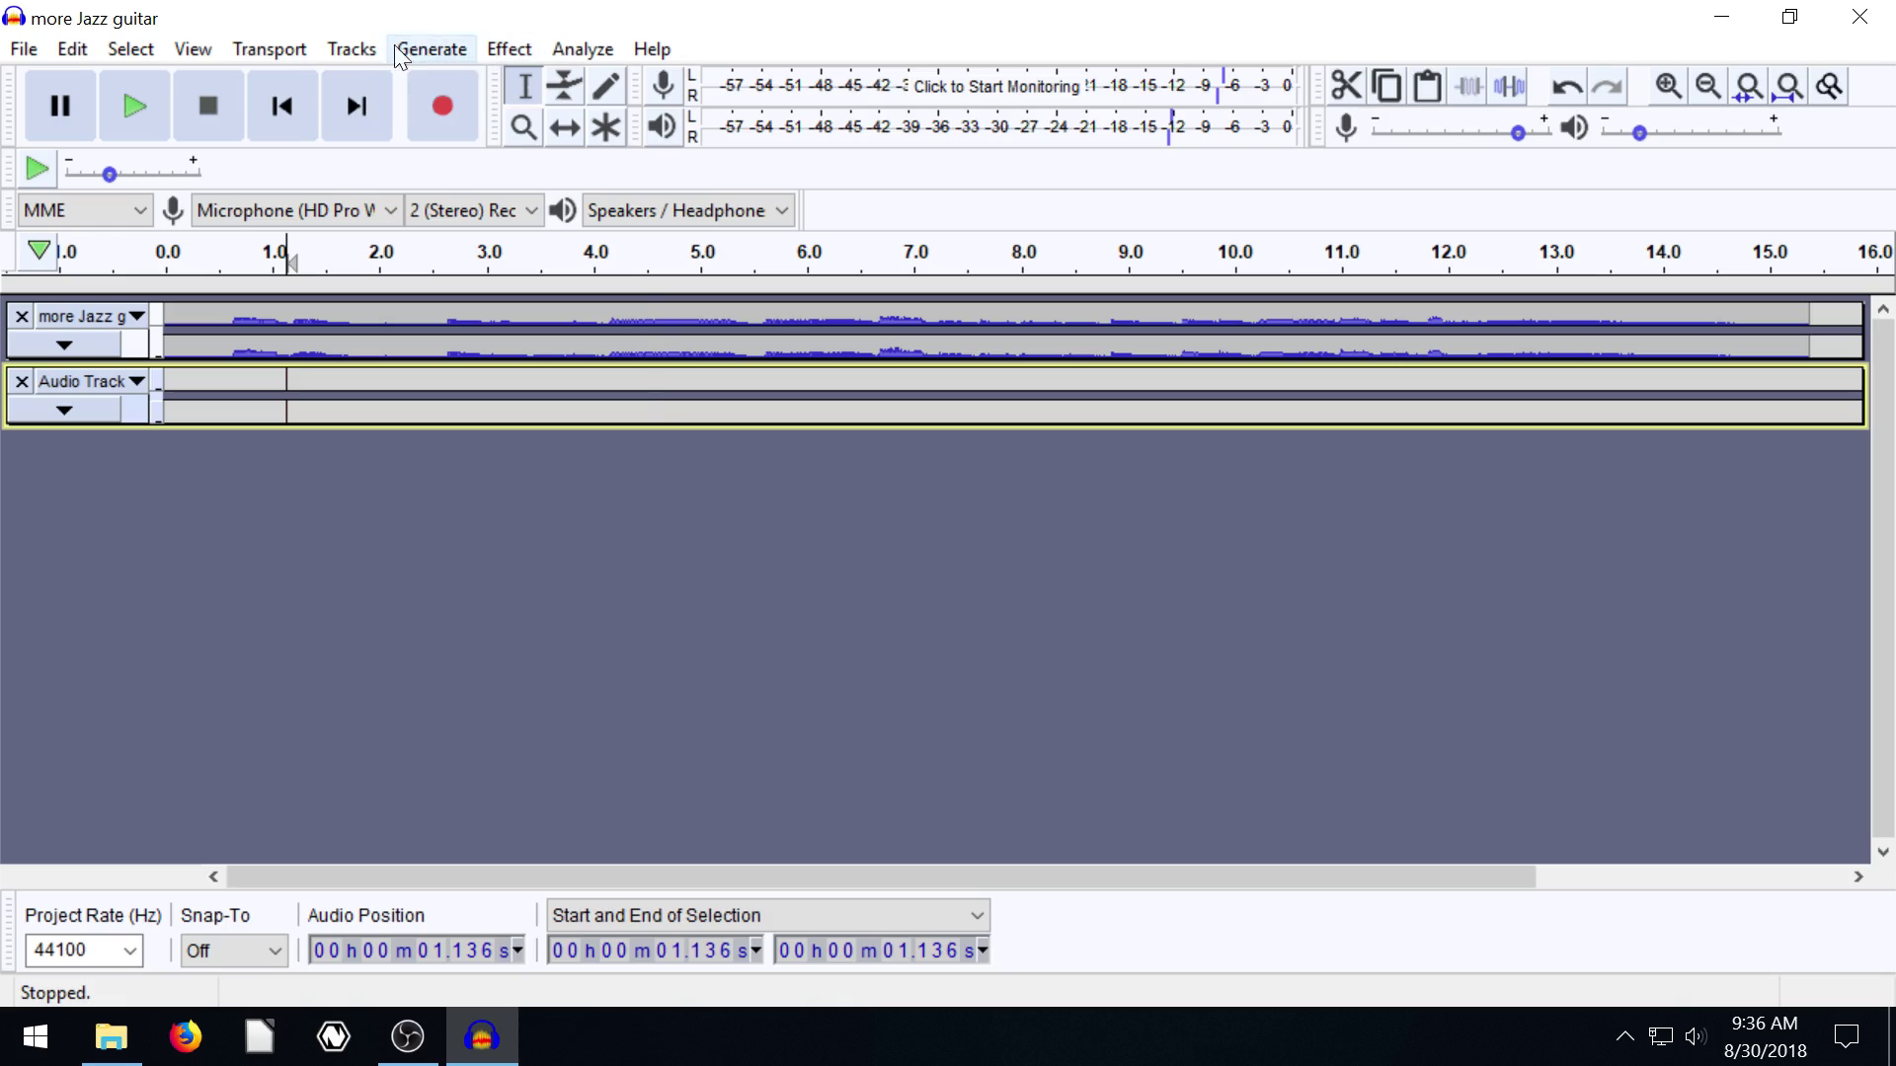
- Add a second new stereo track below the first empty one and collapse it
click(353, 50)
mouse_move(573, 78)
click(714, 127)
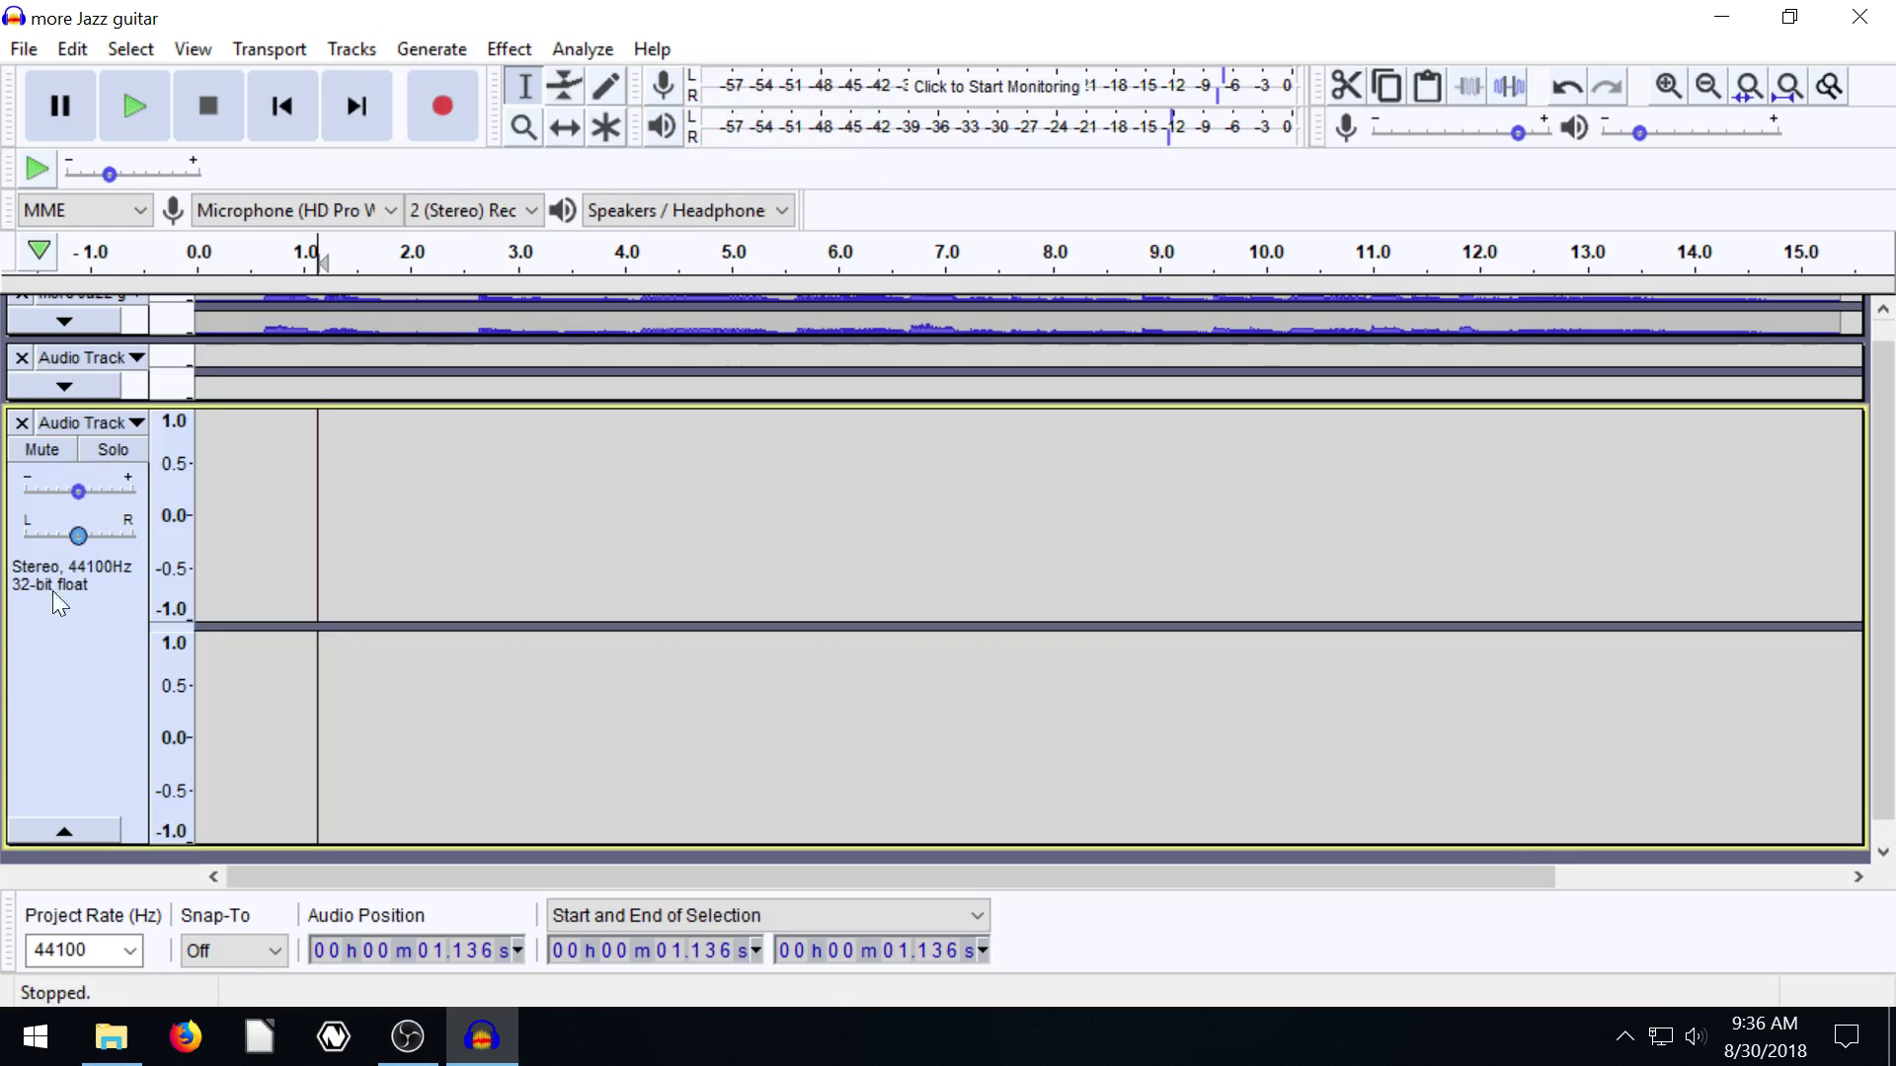
click(32, 825)
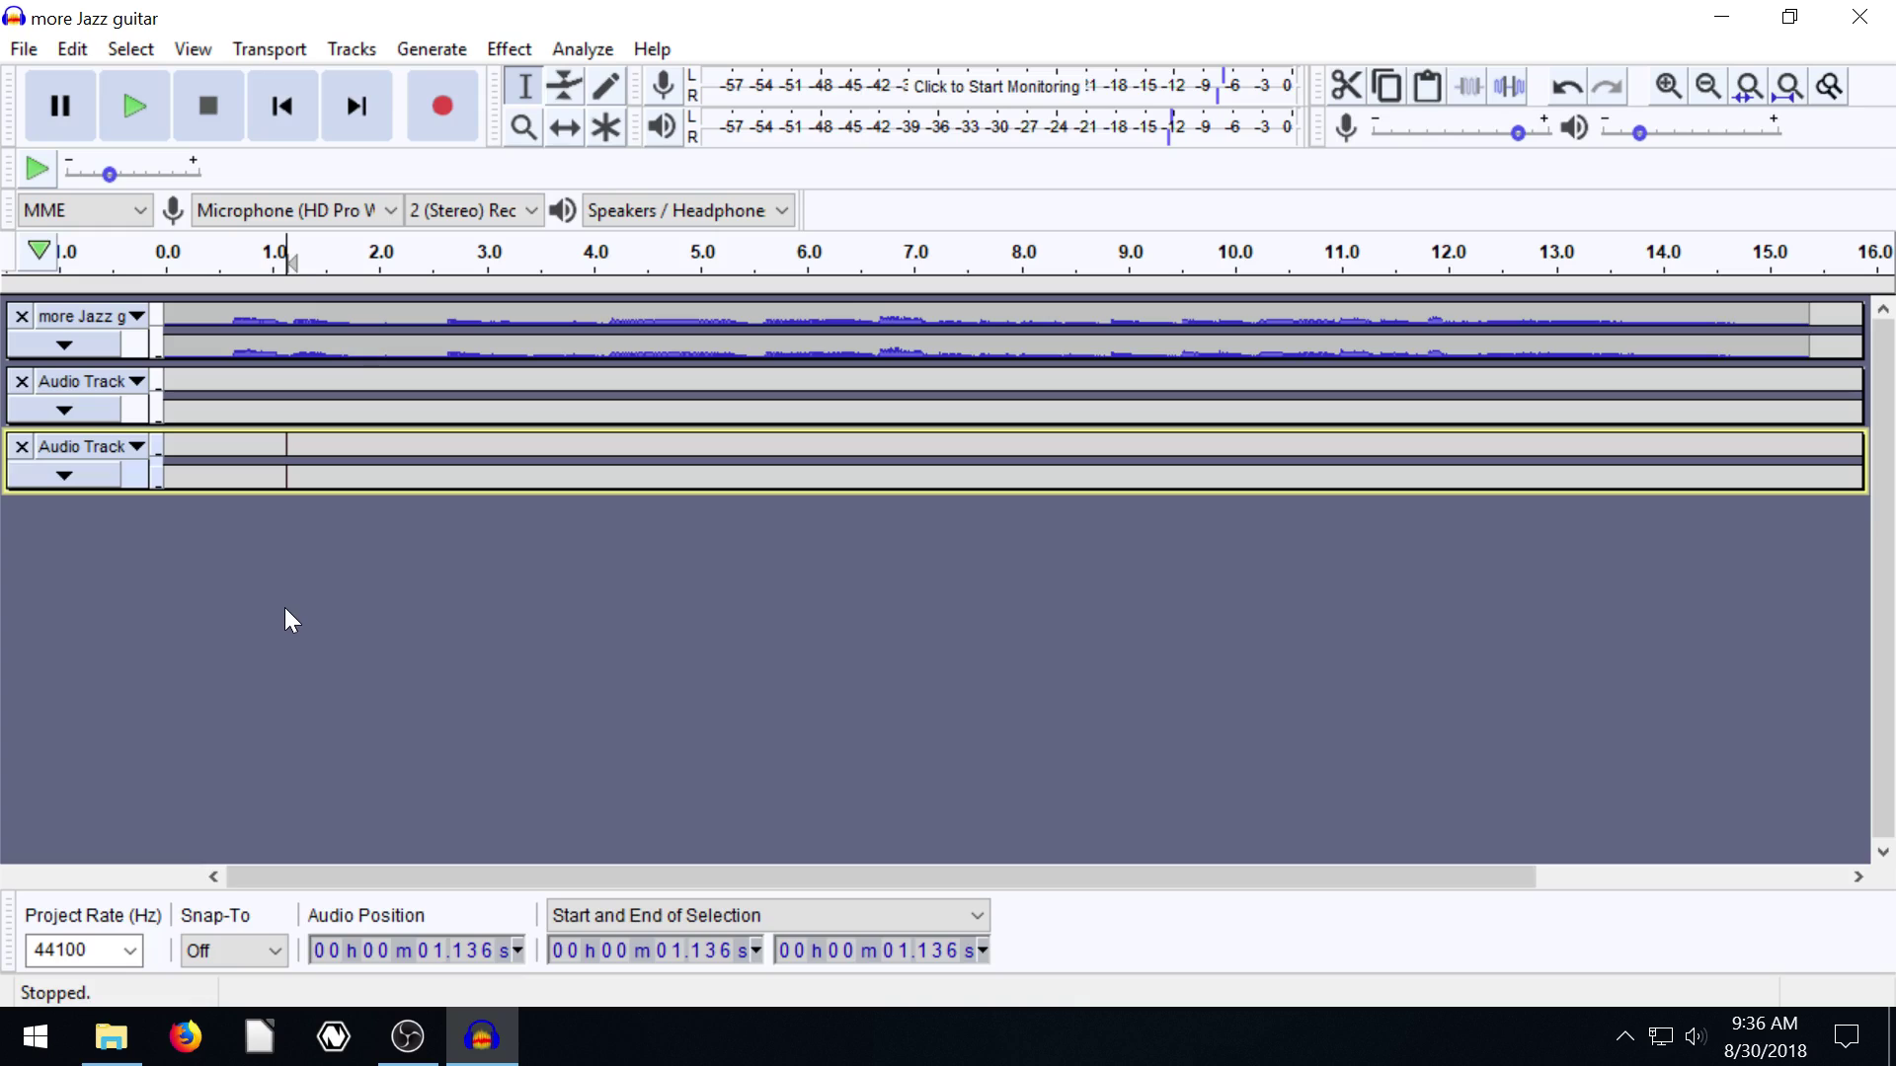
- Expand each of the two empty stereo tracks and collapse each one again
click(93, 483)
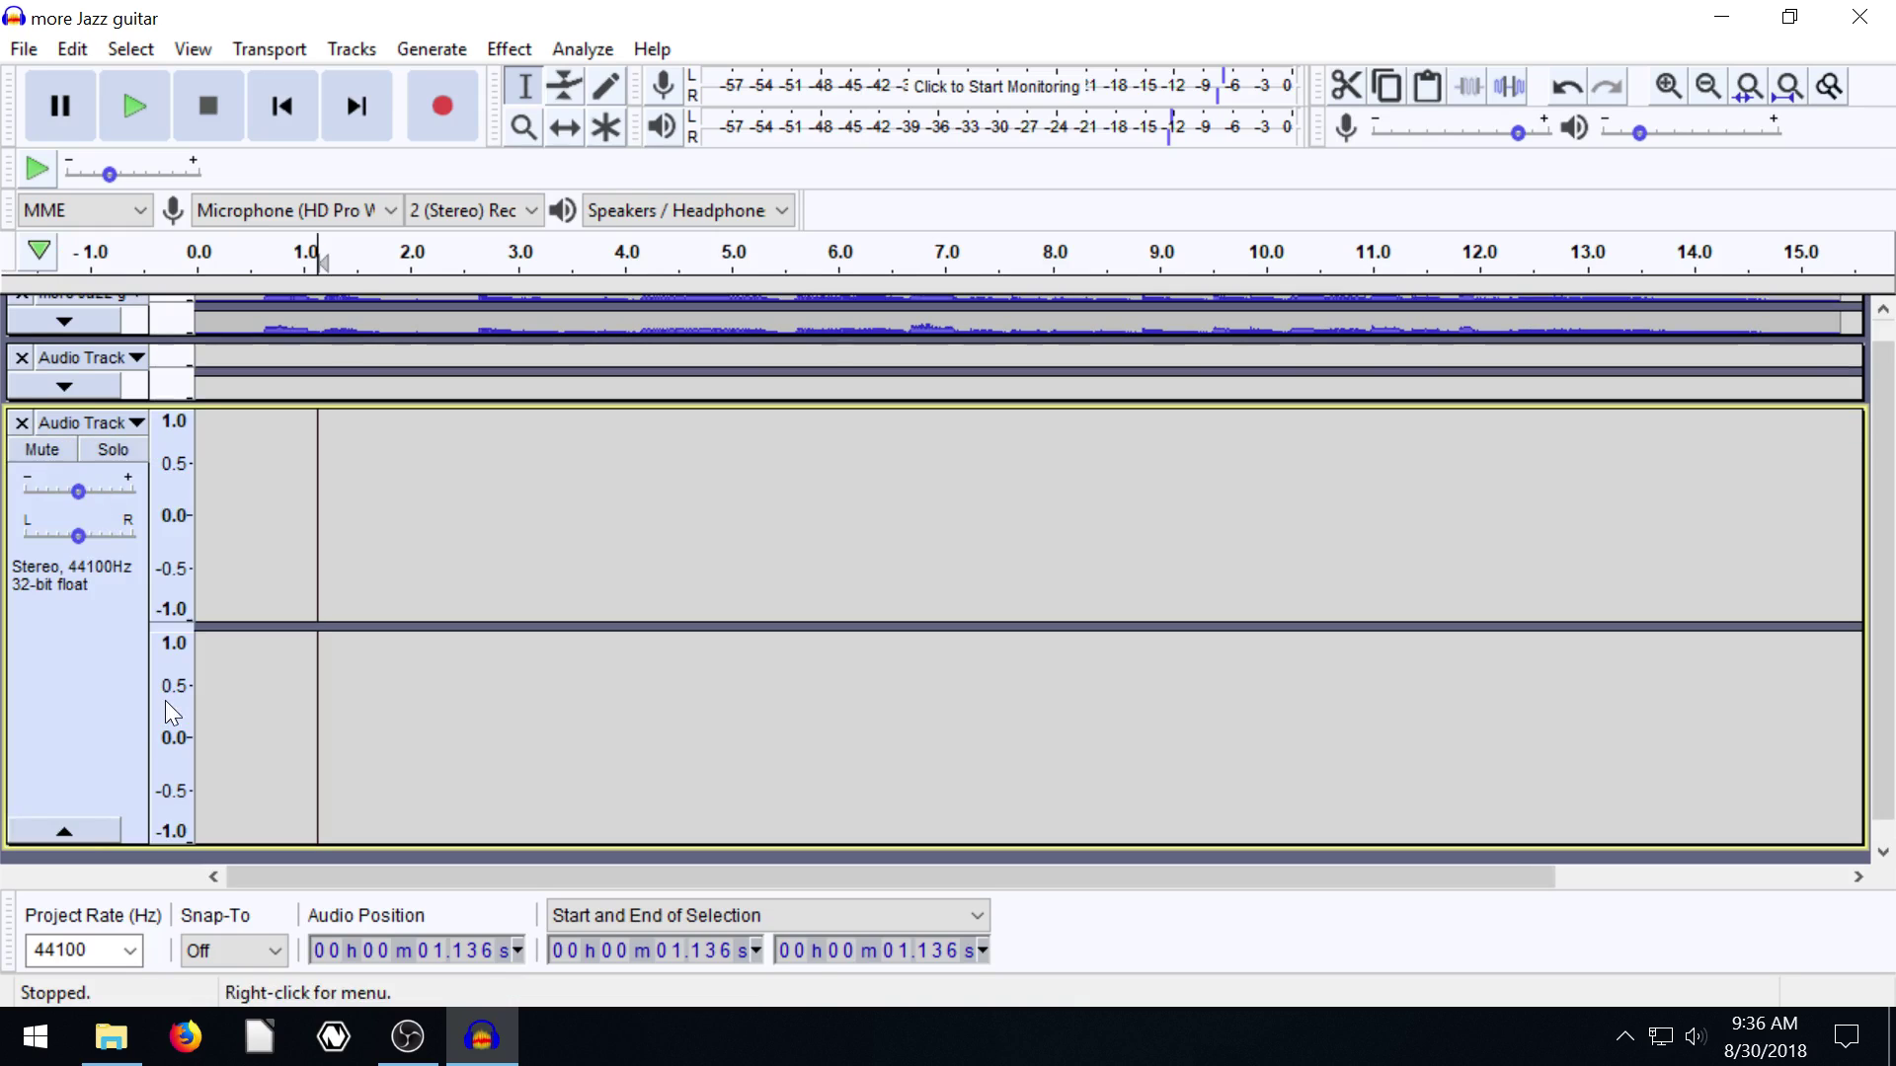
click(80, 837)
click(64, 410)
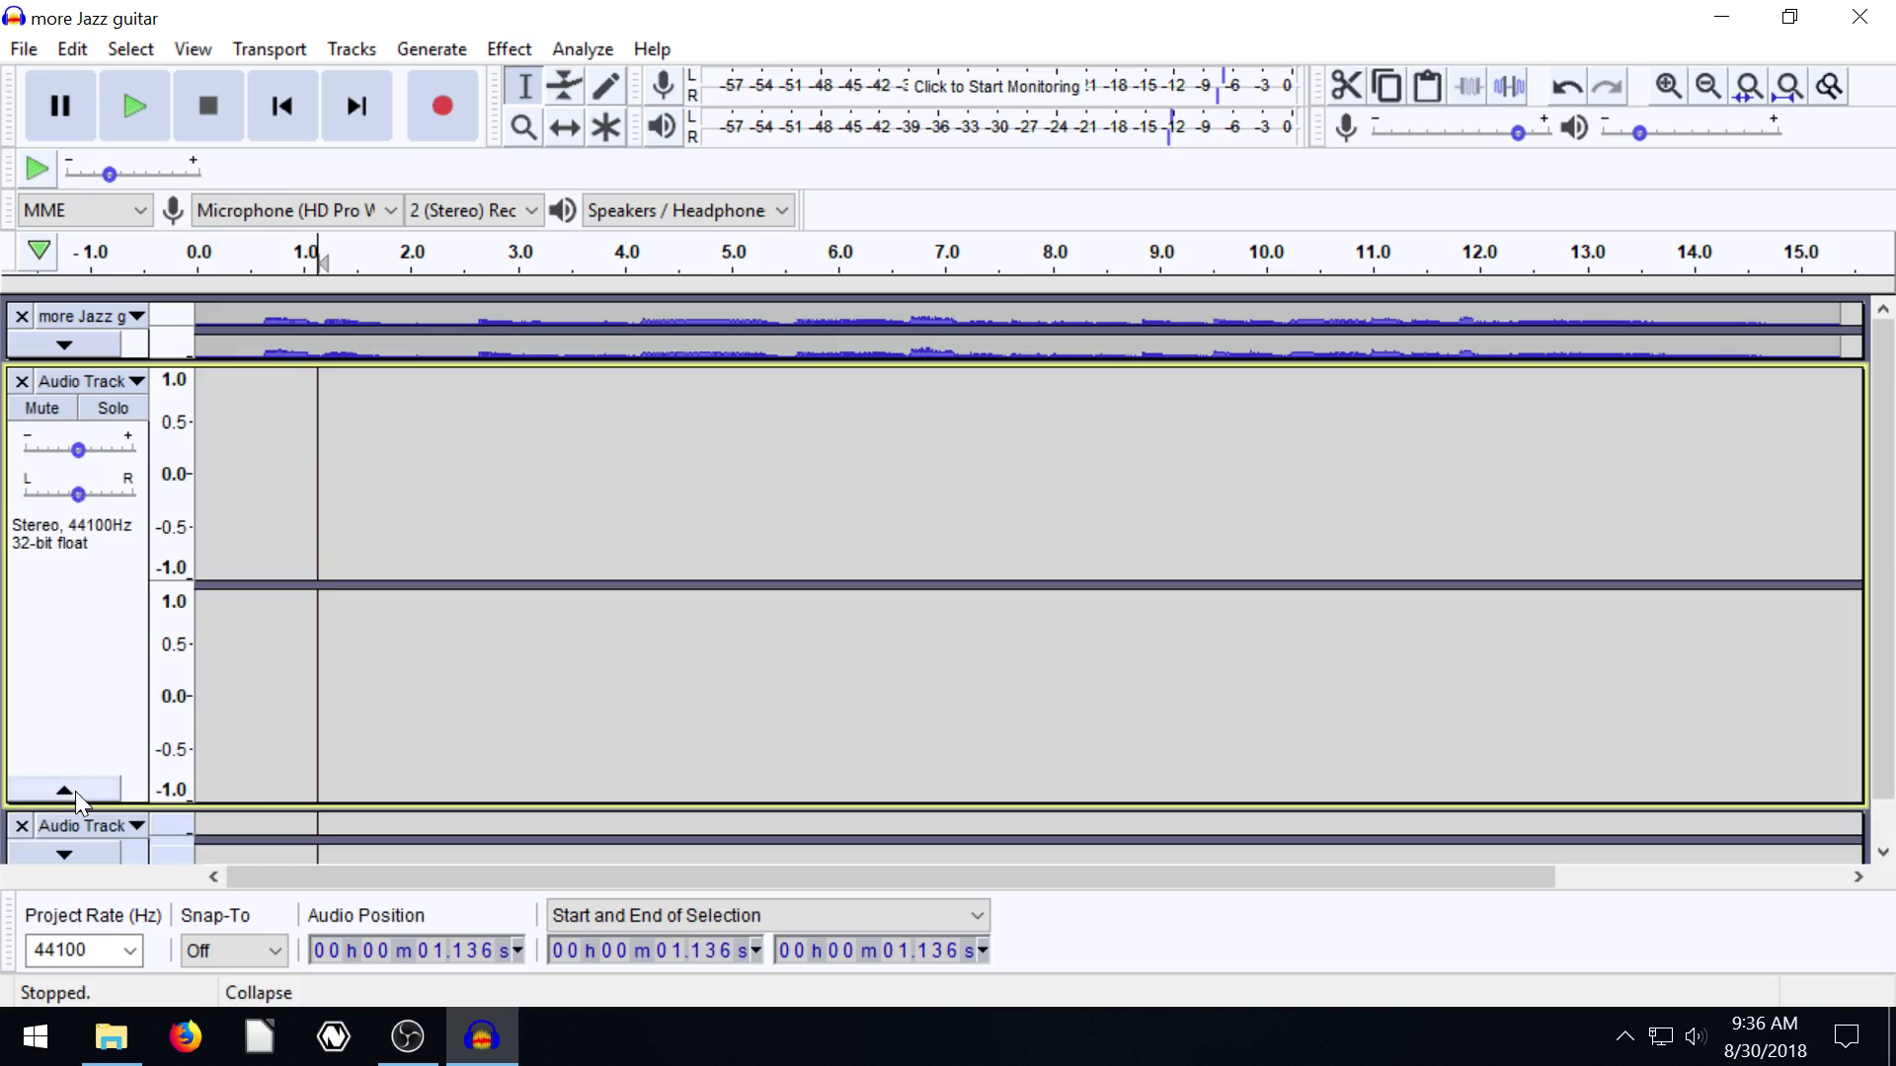
click(75, 790)
- Expand the jazz guitar track and the first empty stereo track below it to full height
click(98, 349)
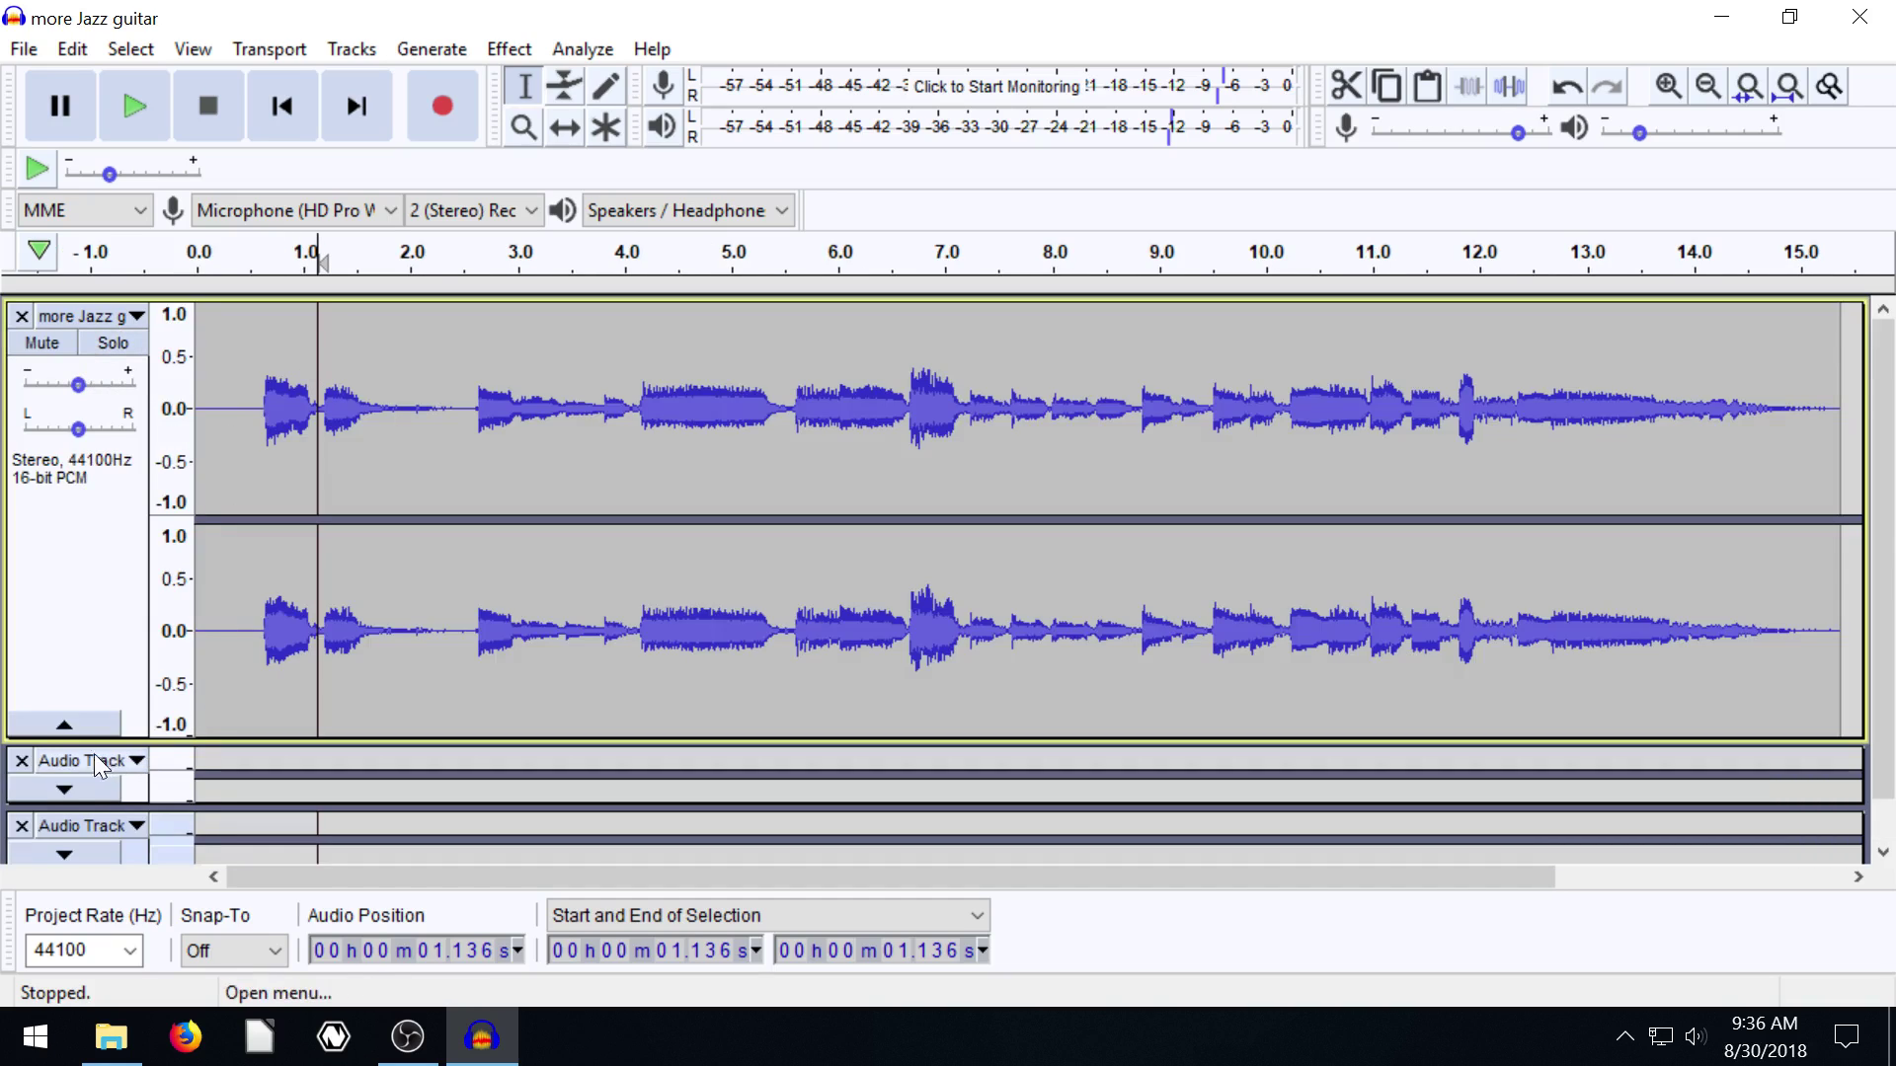
click(65, 789)
scroll(114, 504, down, 2)
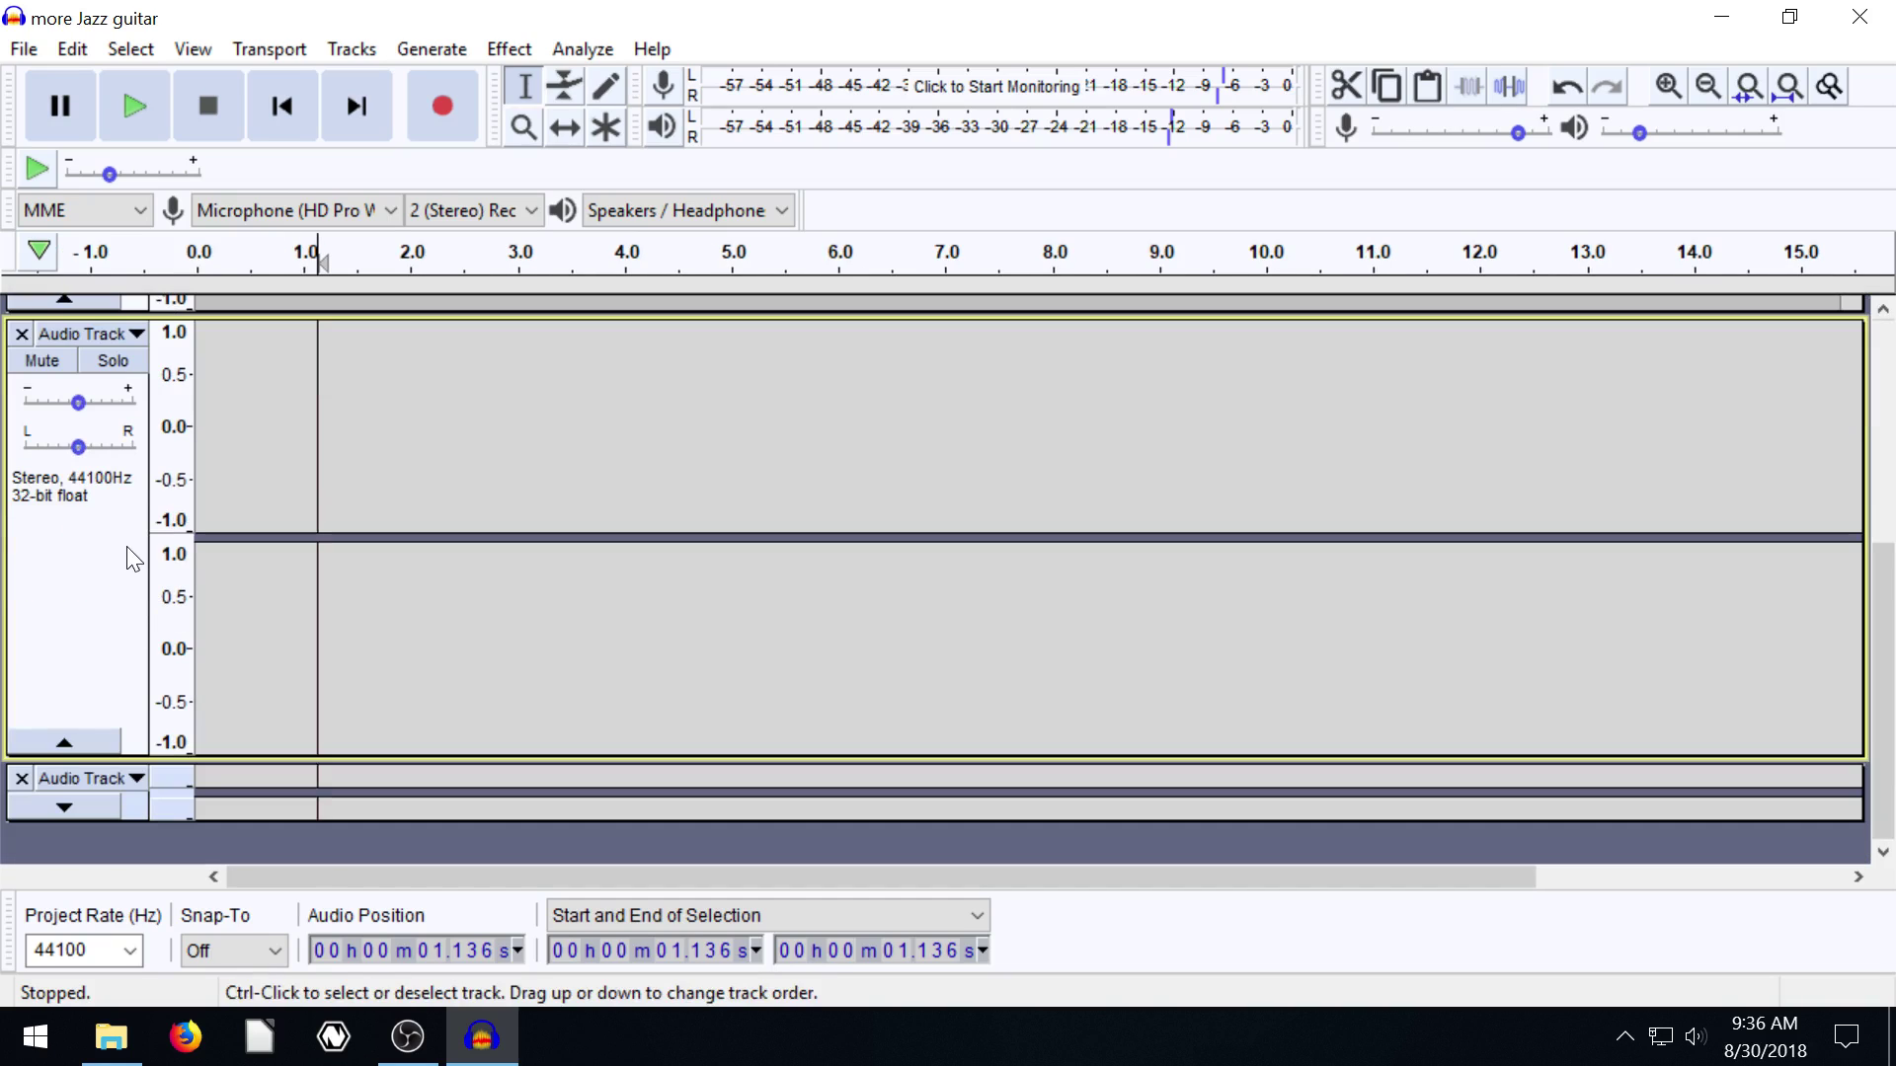
- Select the collapsed last stereo track and remove it from the project
click(258, 795)
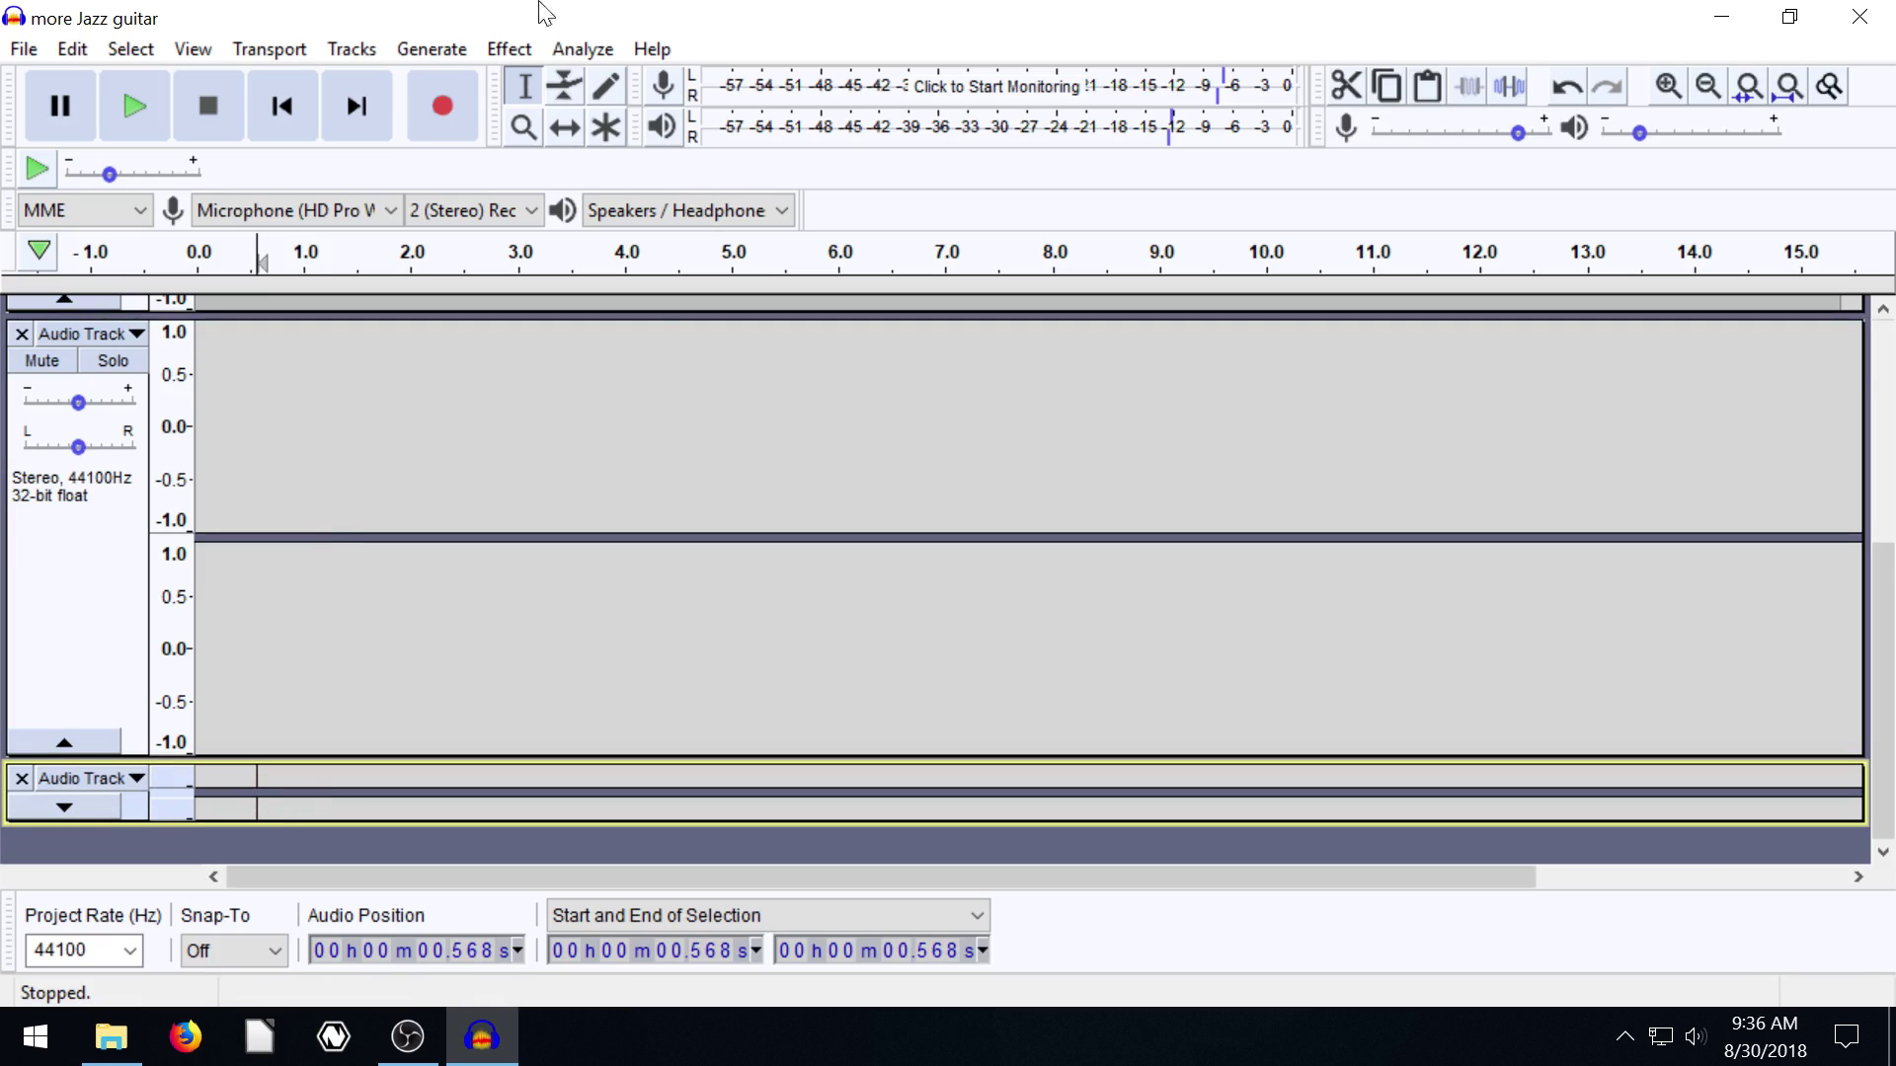
click(352, 50)
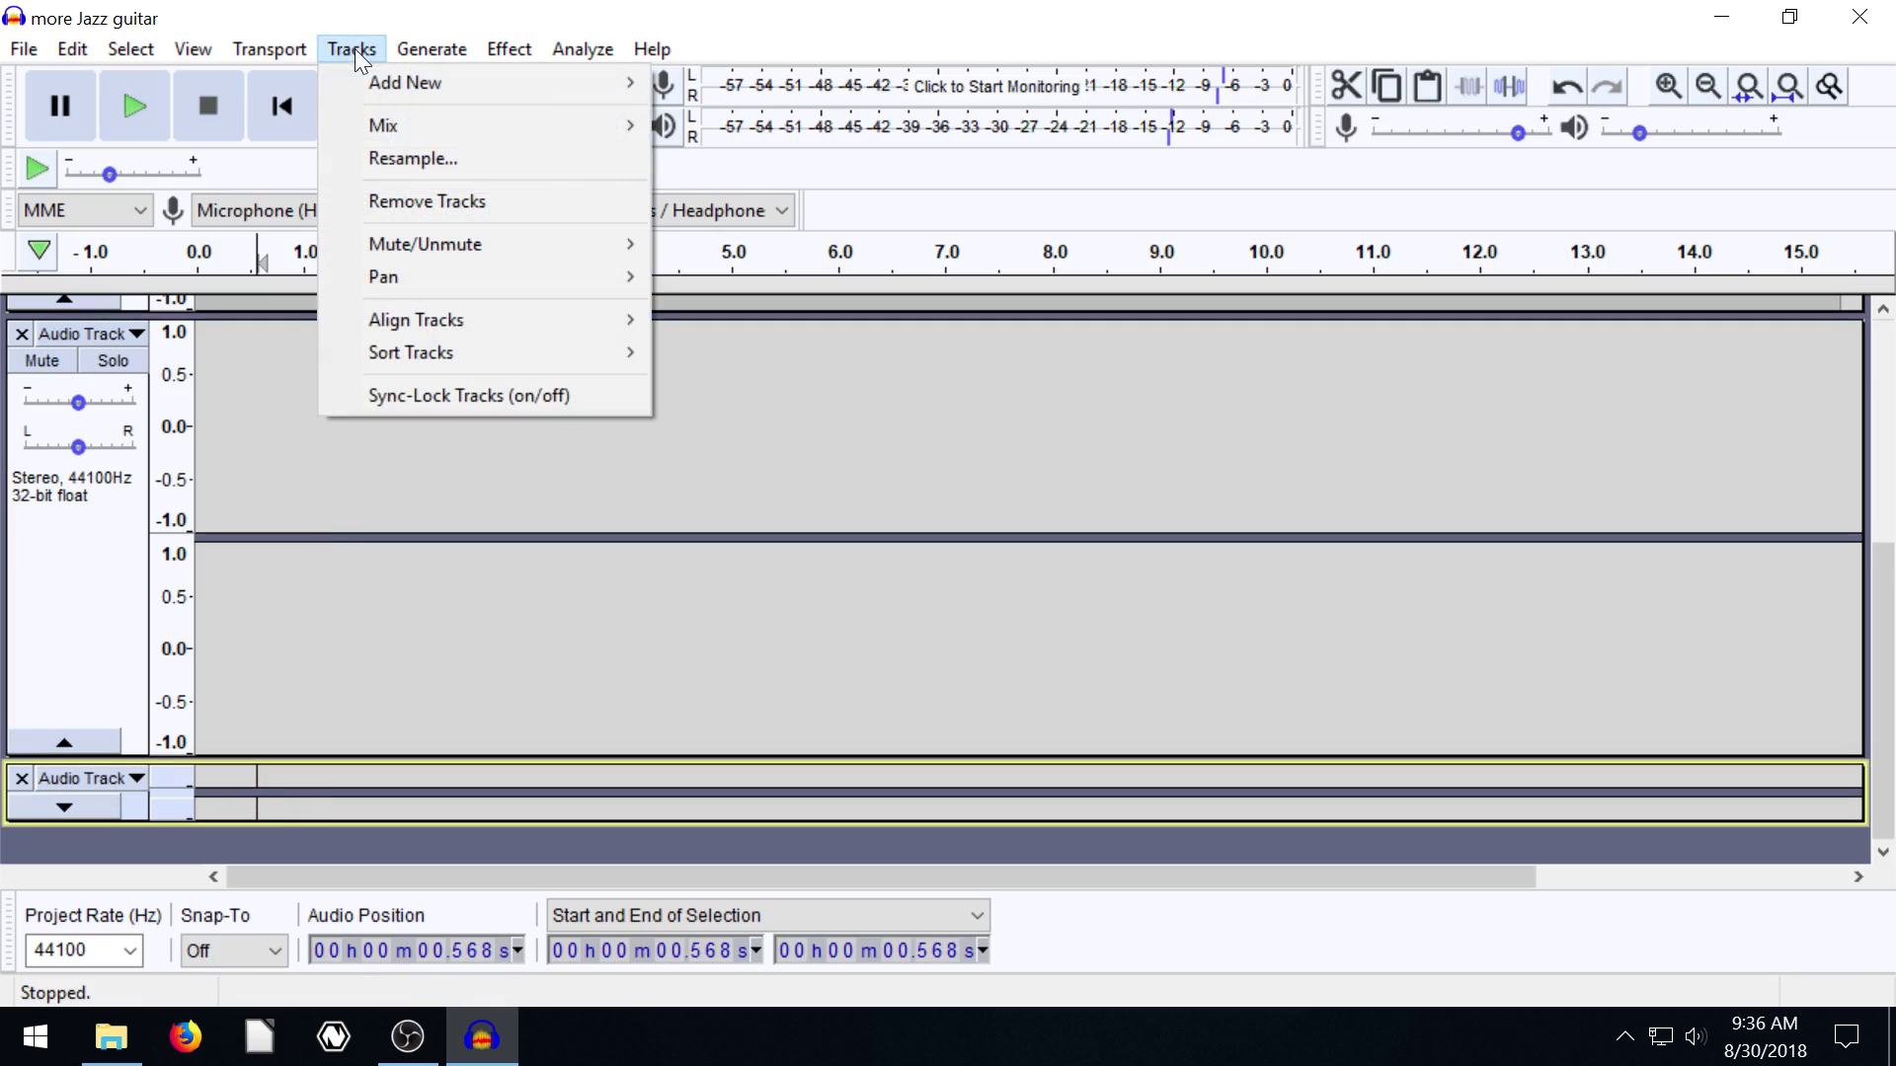
click(407, 200)
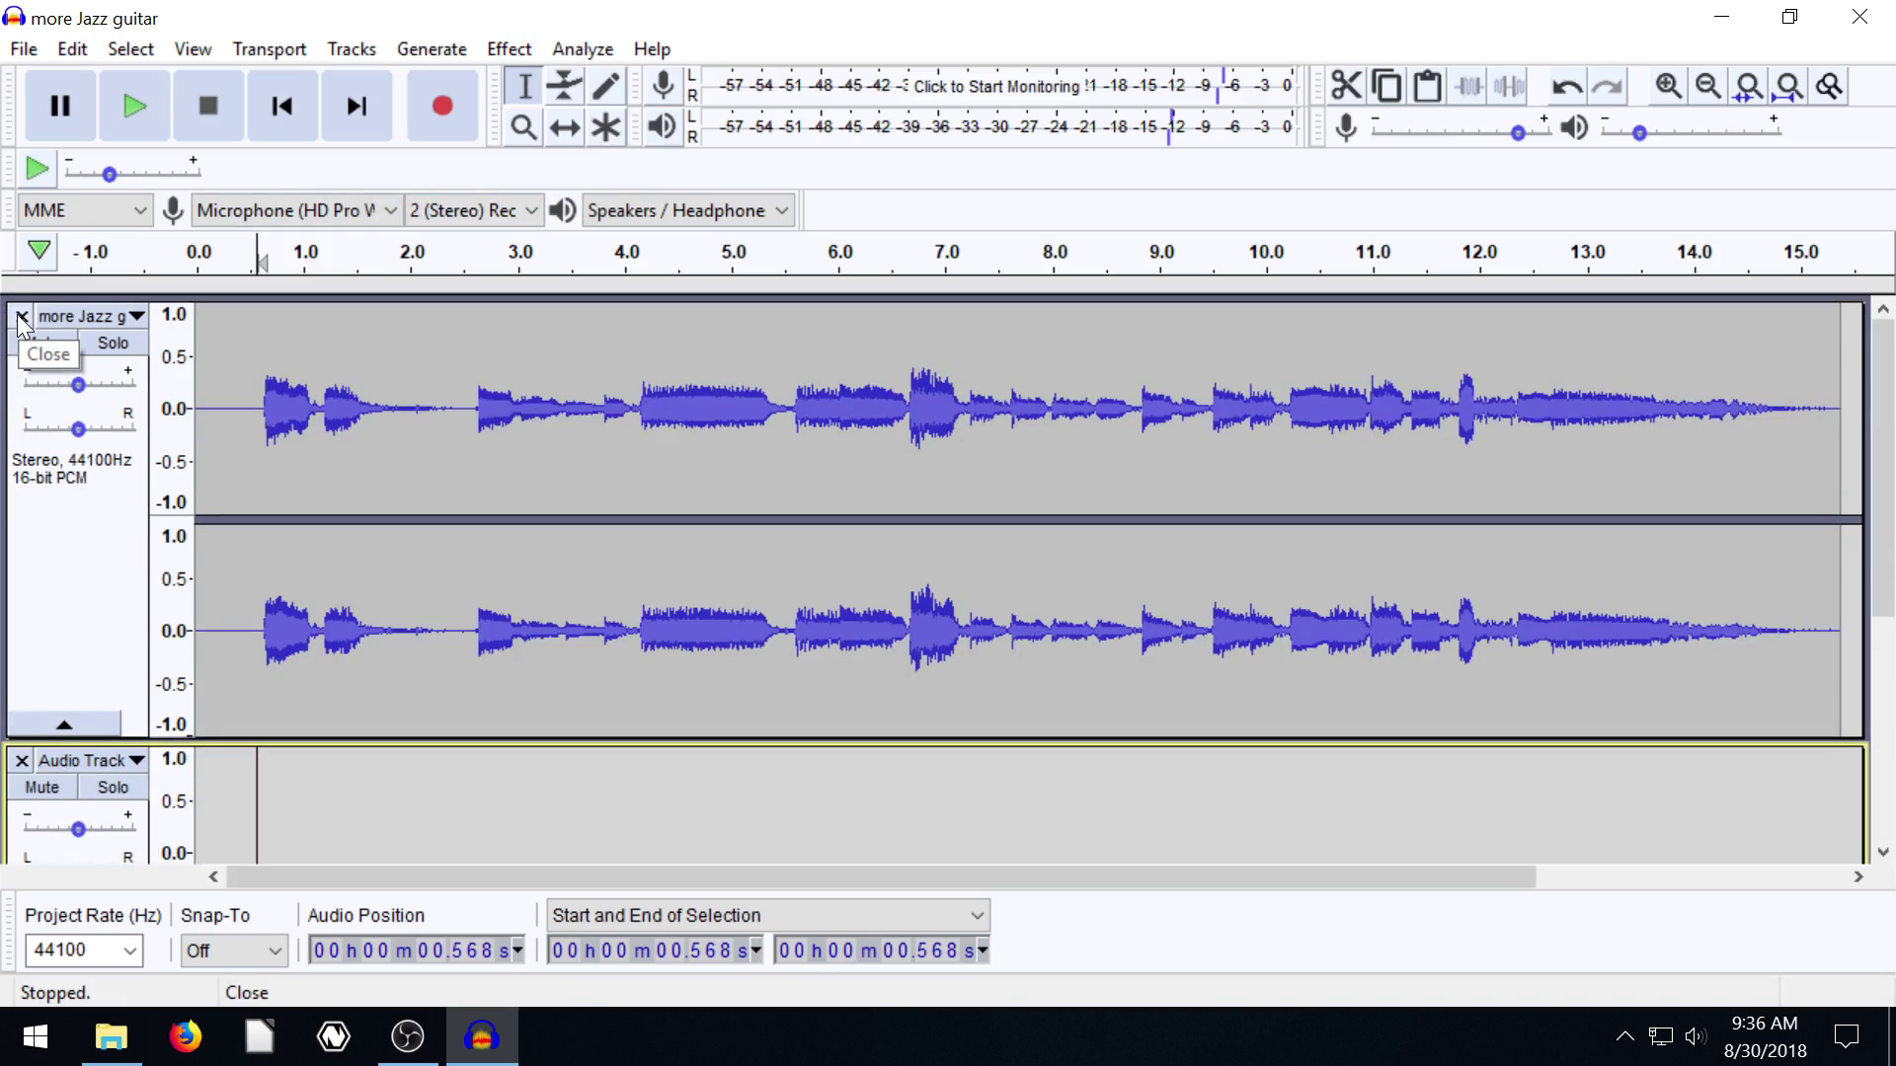
- Close the jazz guitar track and undo its removal
click(21, 317)
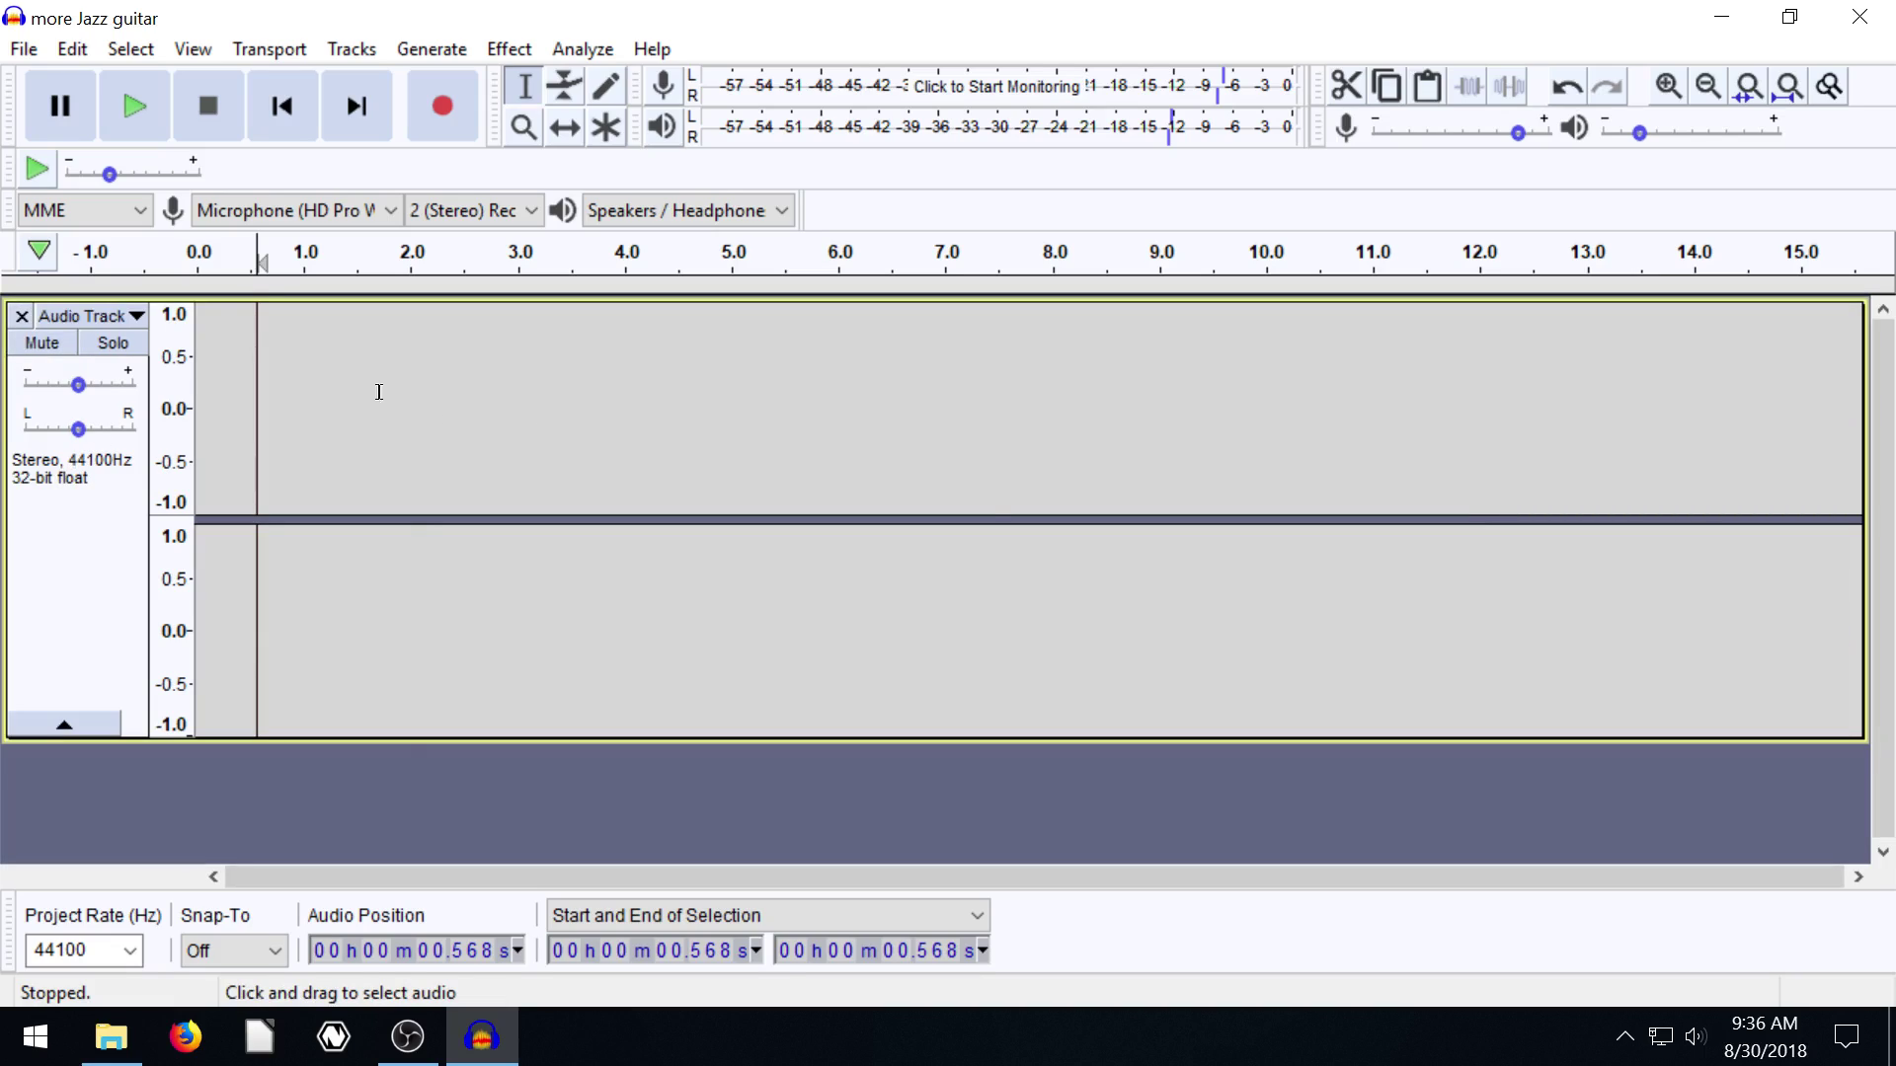
click(73, 49)
click(140, 85)
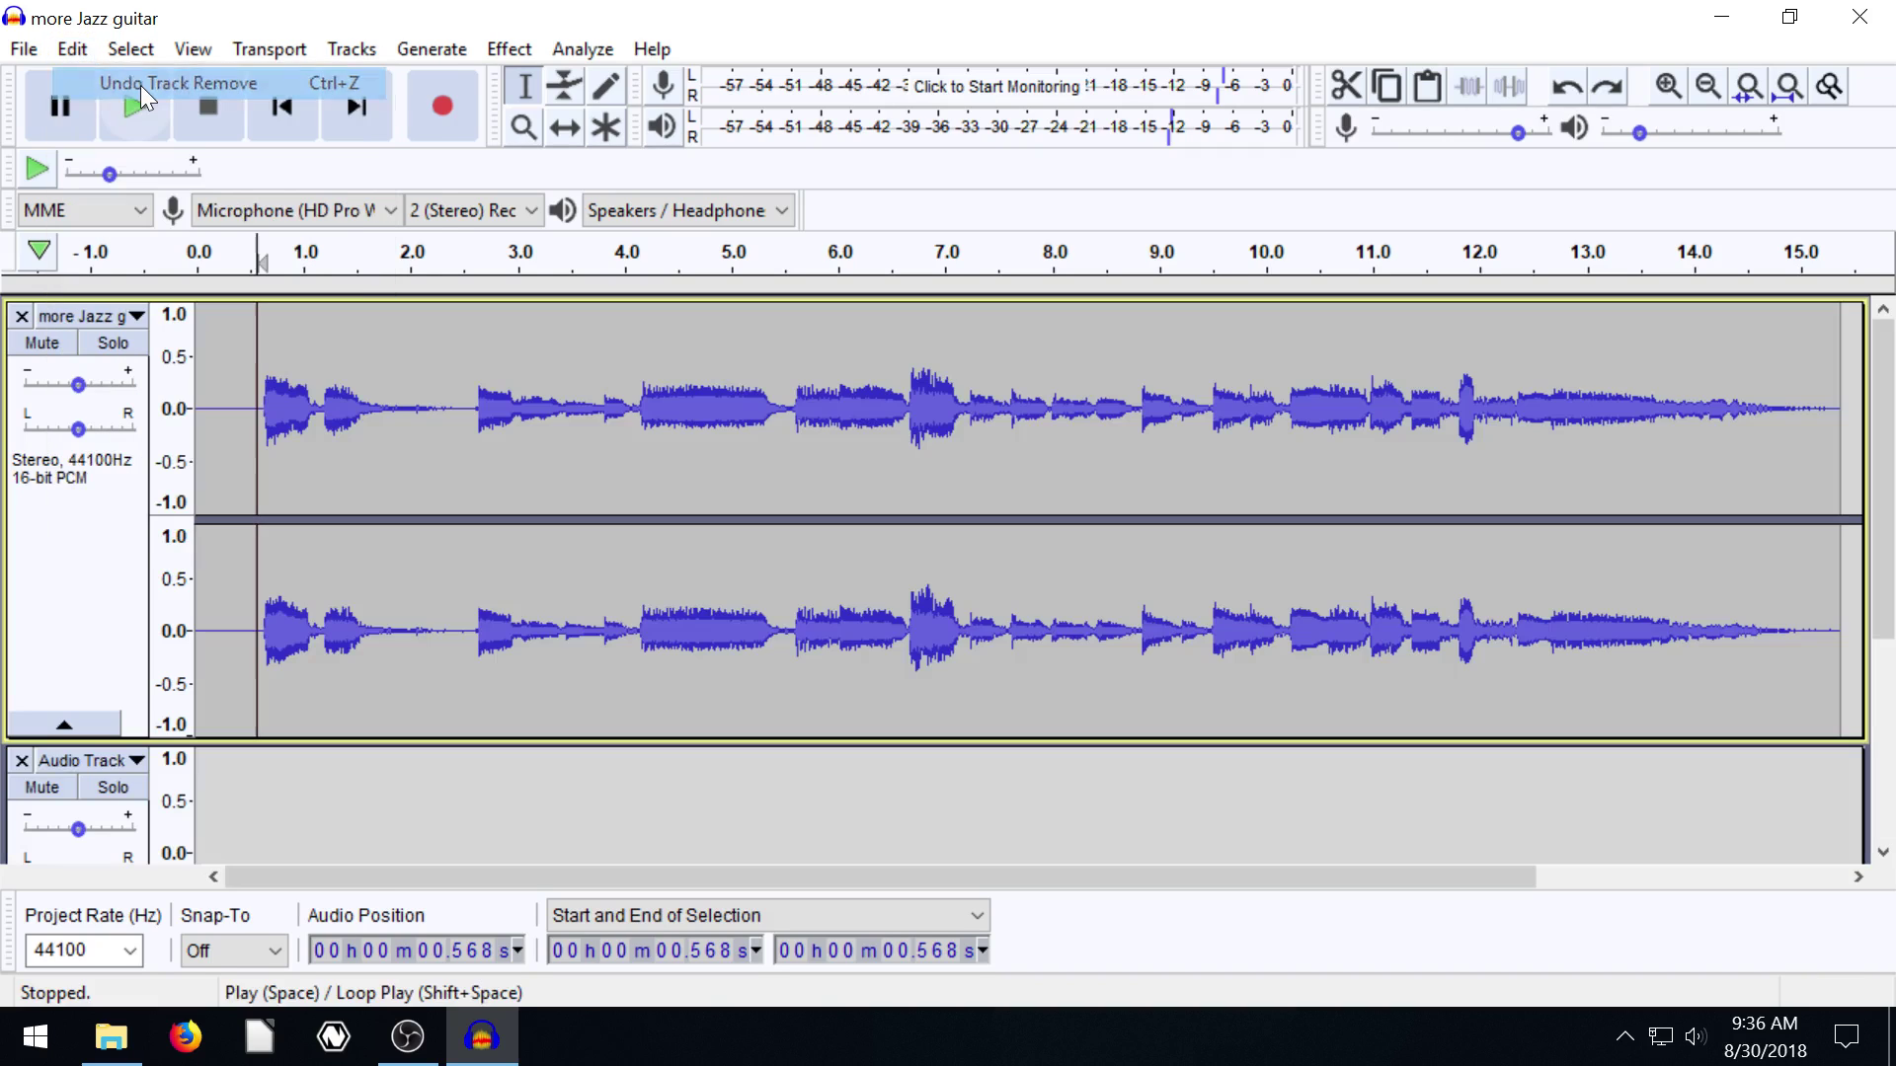
key(ctrl+y)
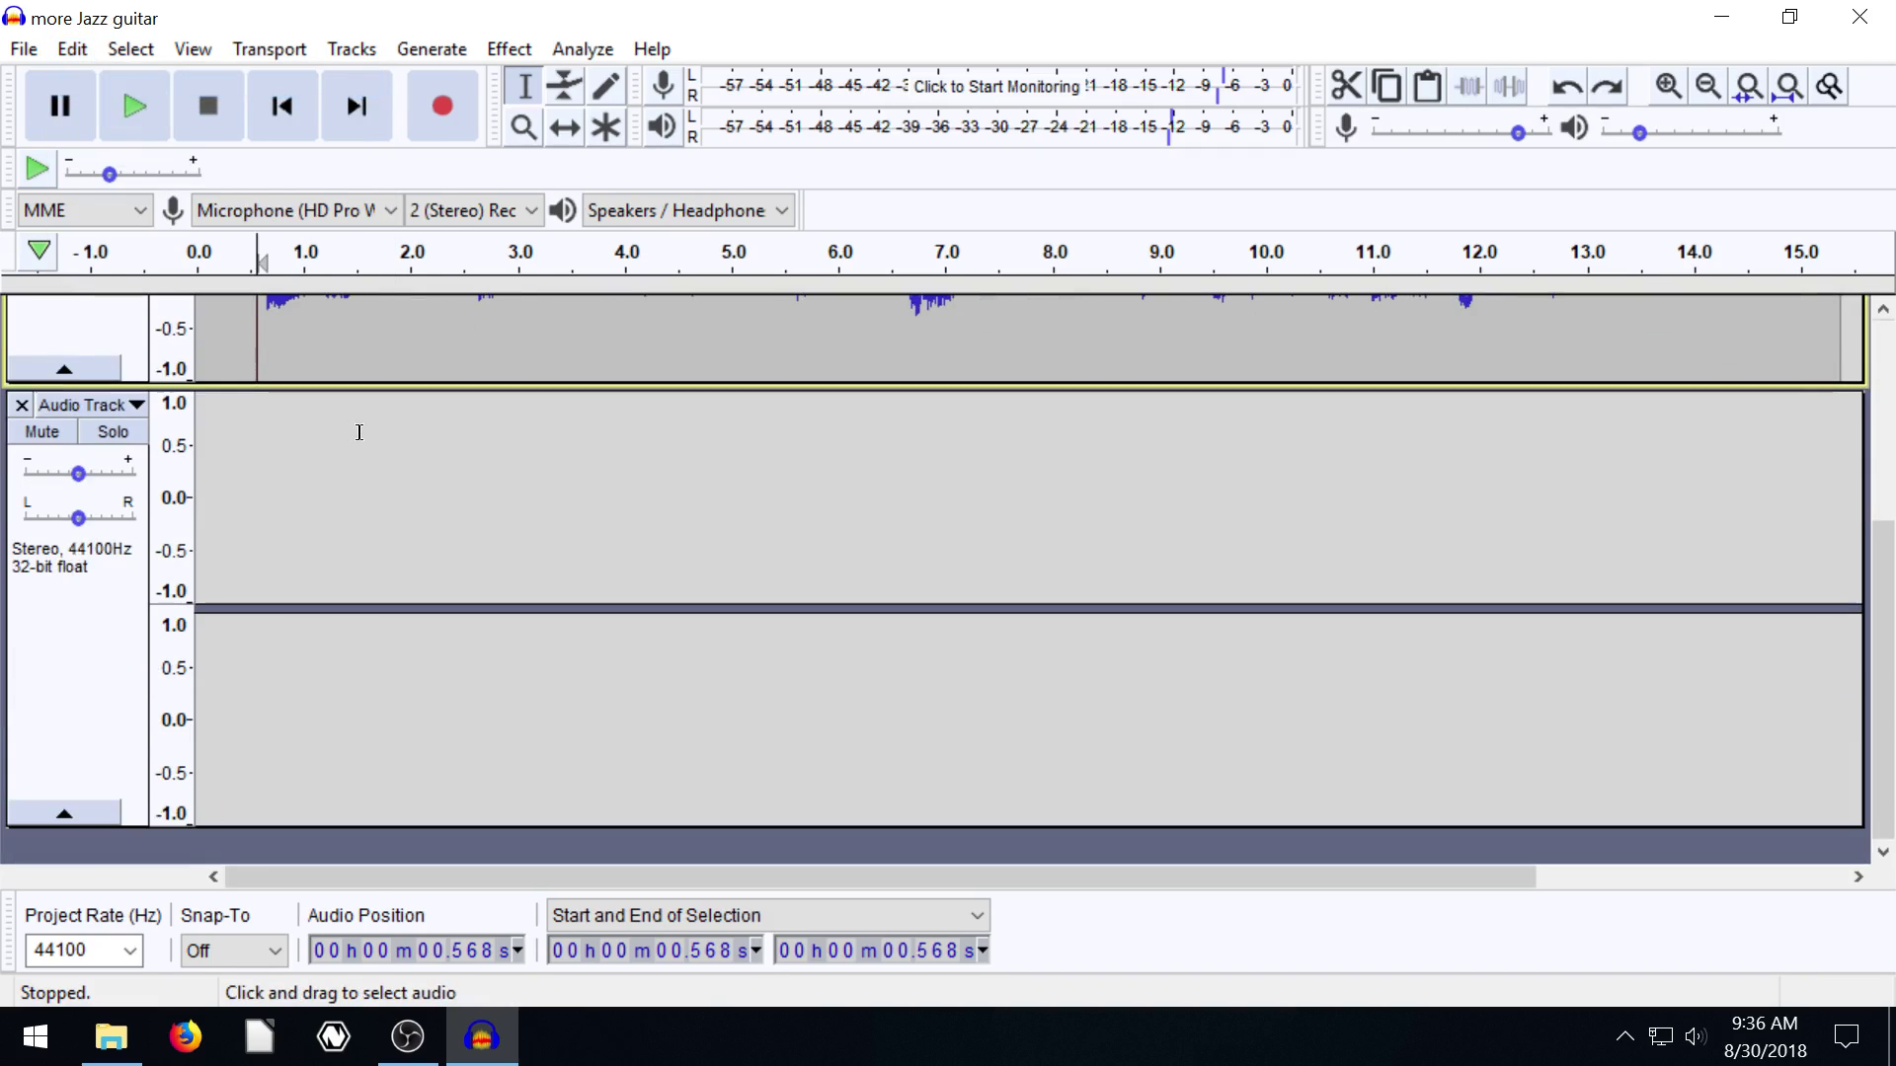
key(ctrl+z)
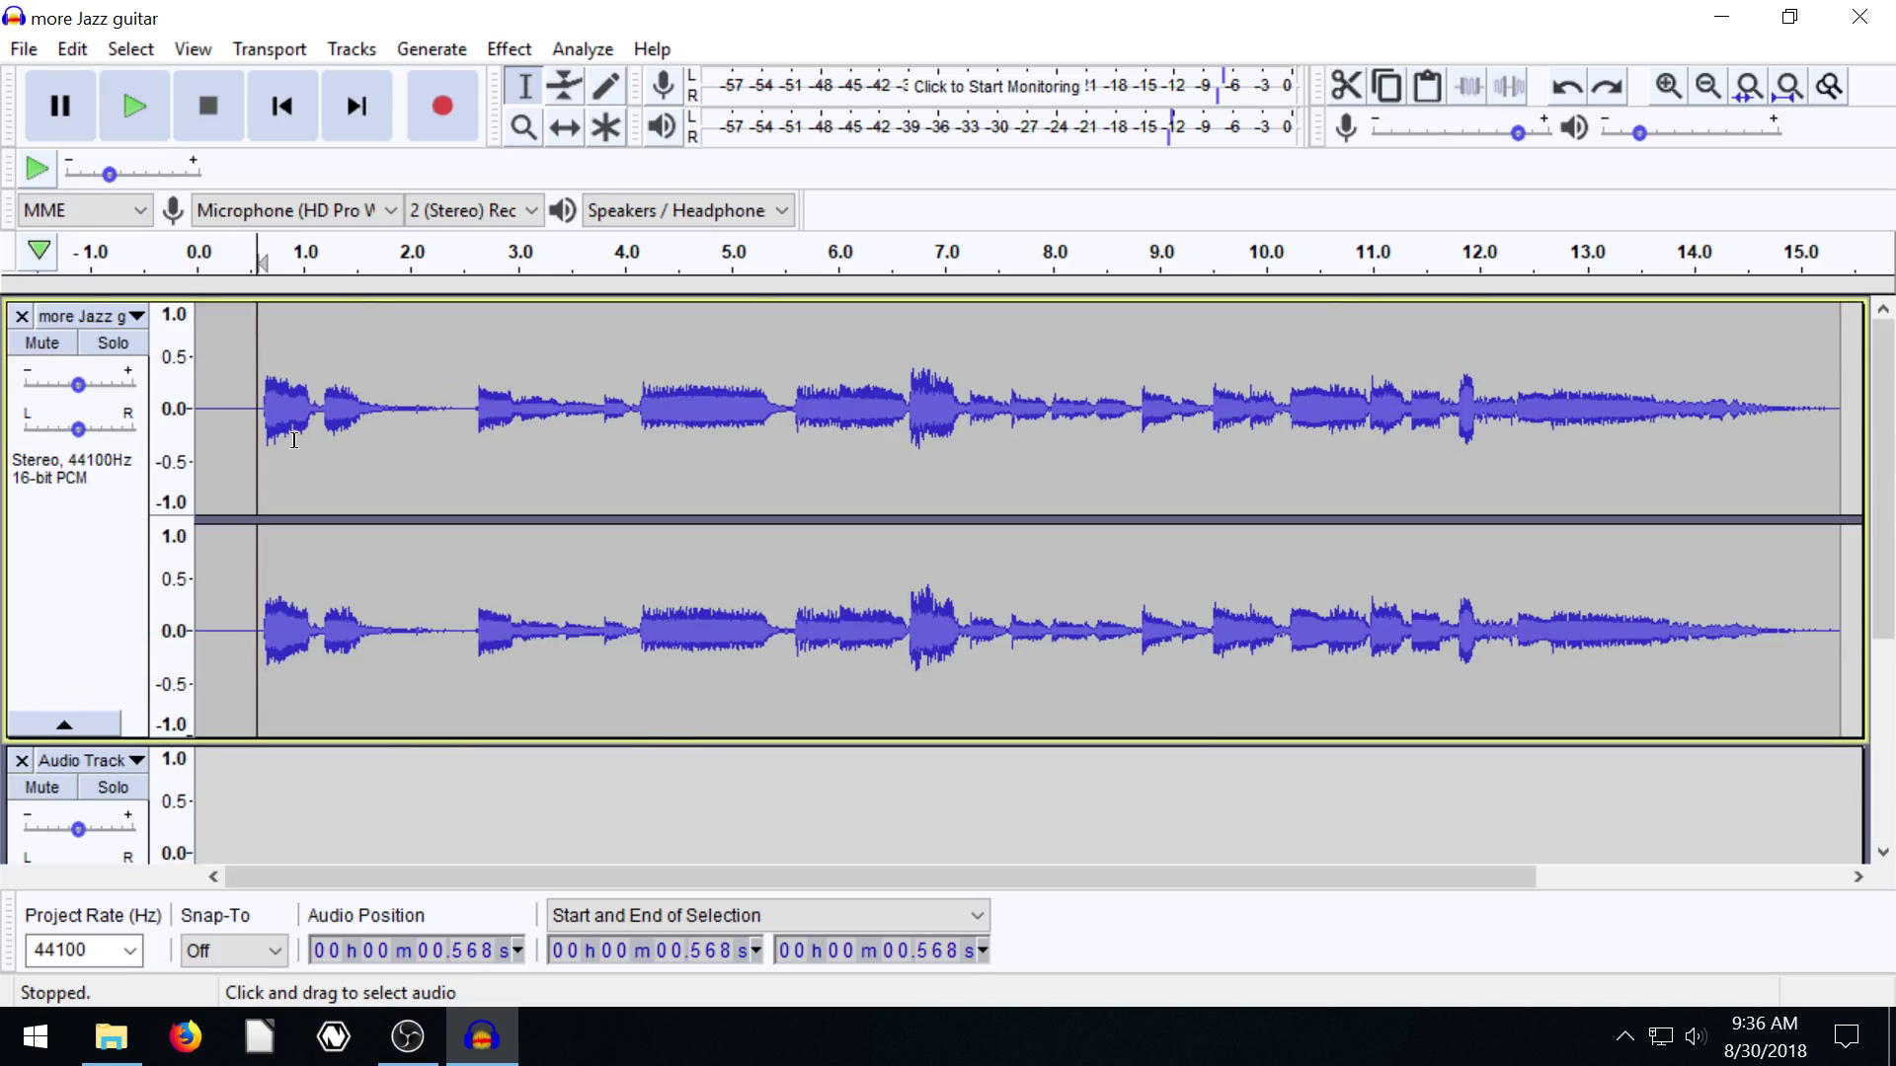
- Record a microphone take of about 7.5 seconds on the empty stereo track, starting at about 0.1 seconds
scroll(207, 535, down, 4)
click(231, 481)
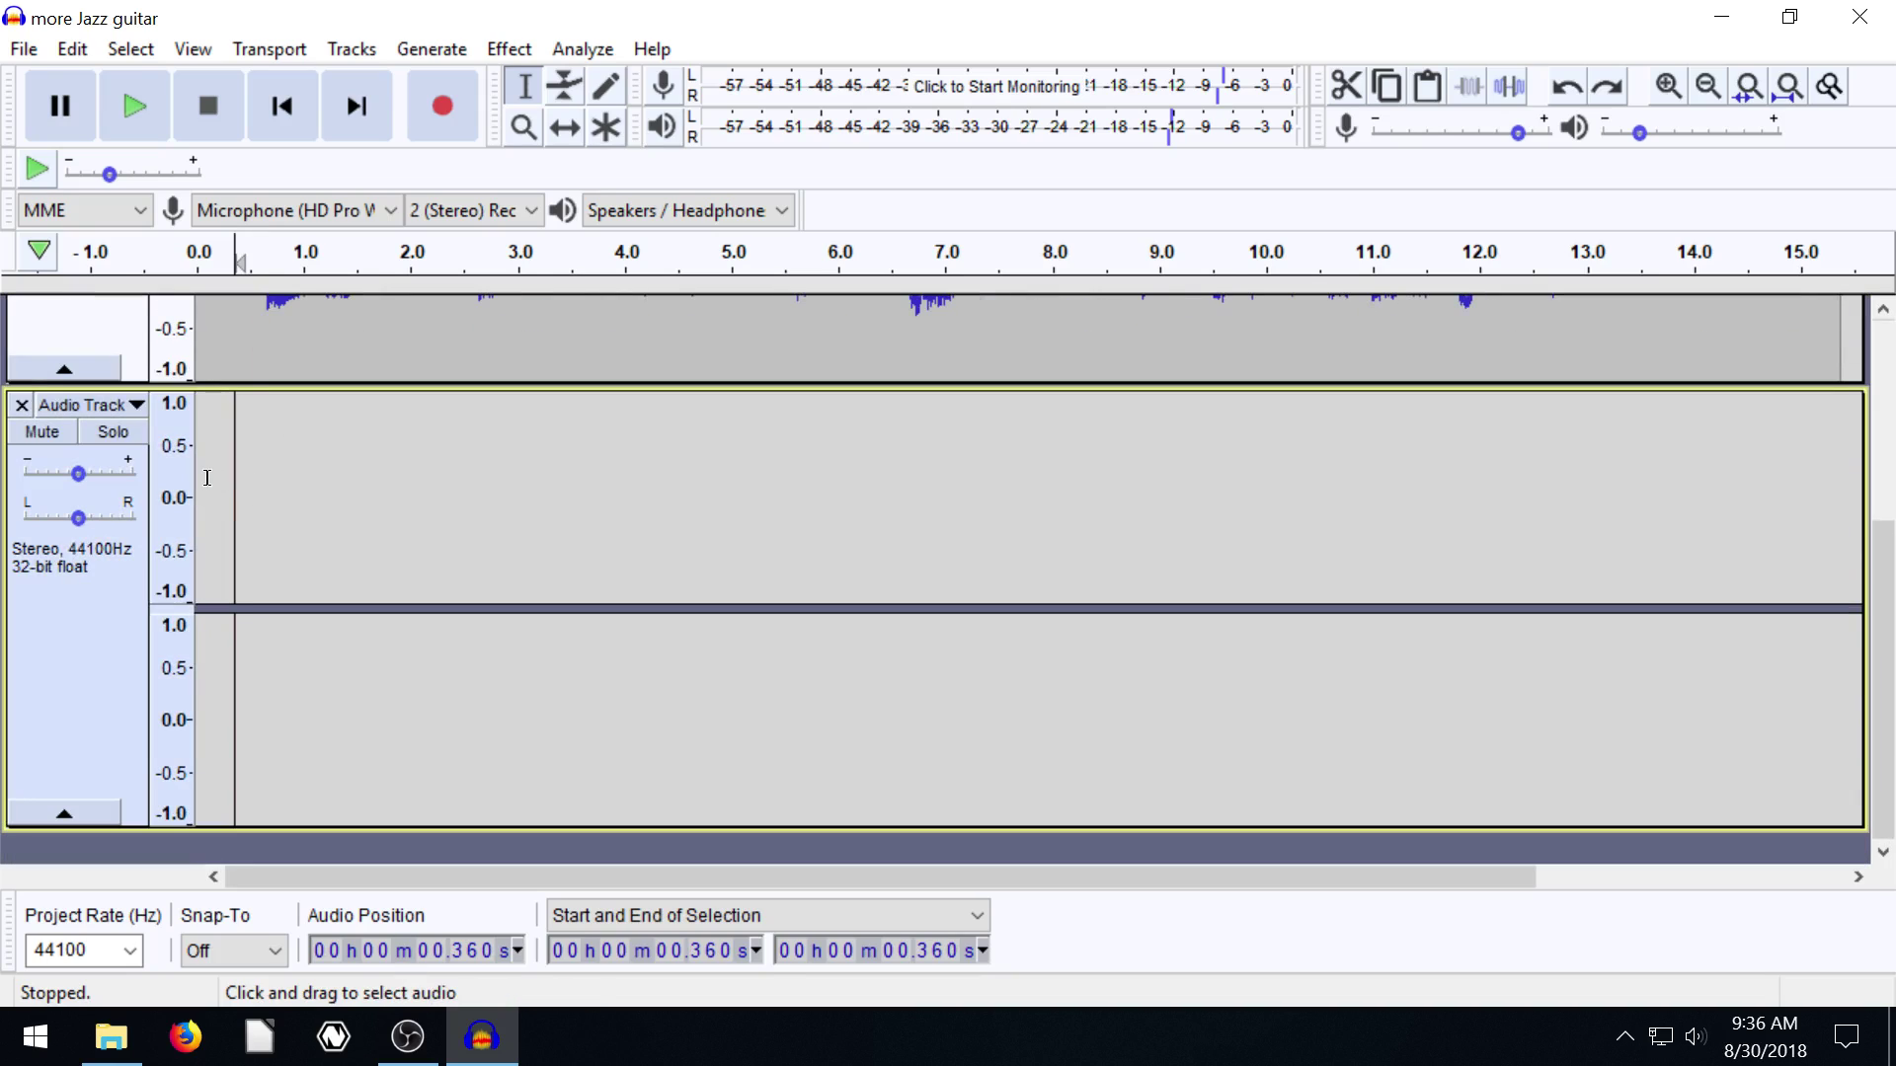
click(208, 478)
scroll(299, 474, up, 2)
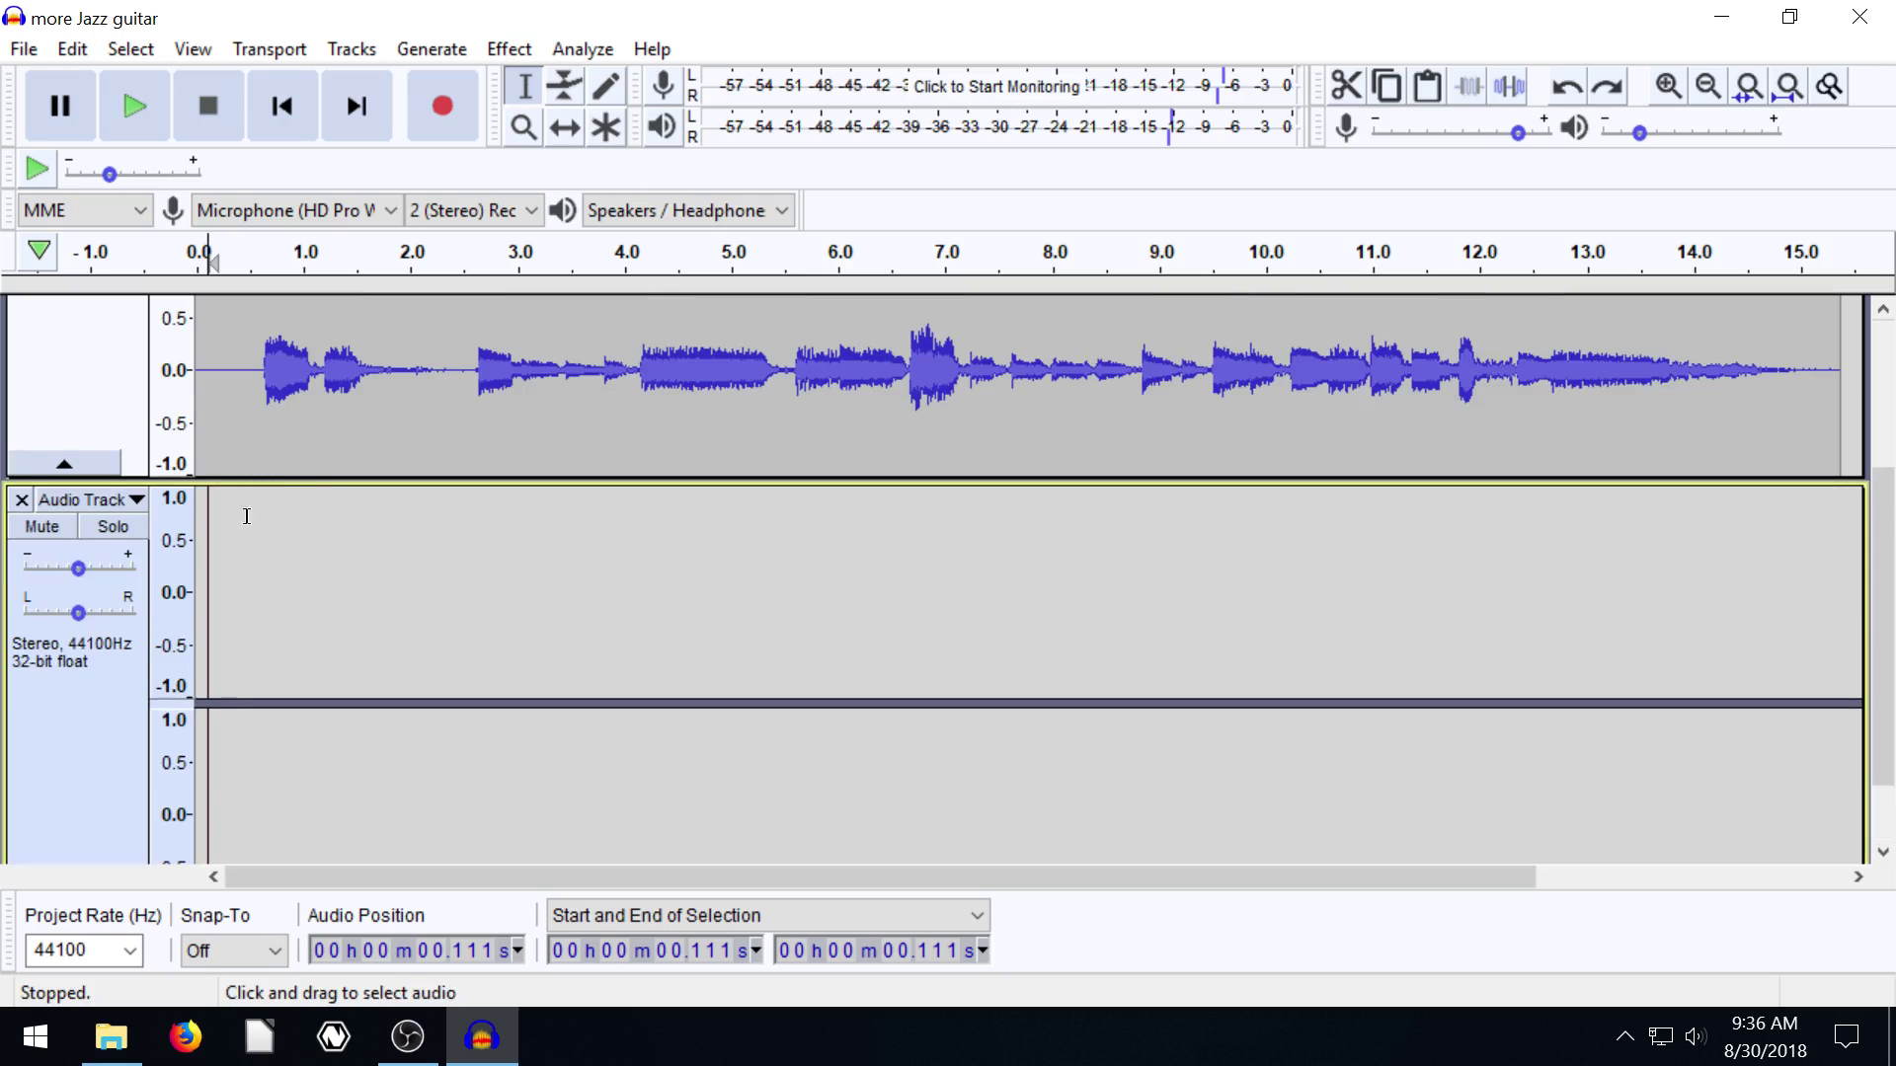
scroll(356, 322, up, 3)
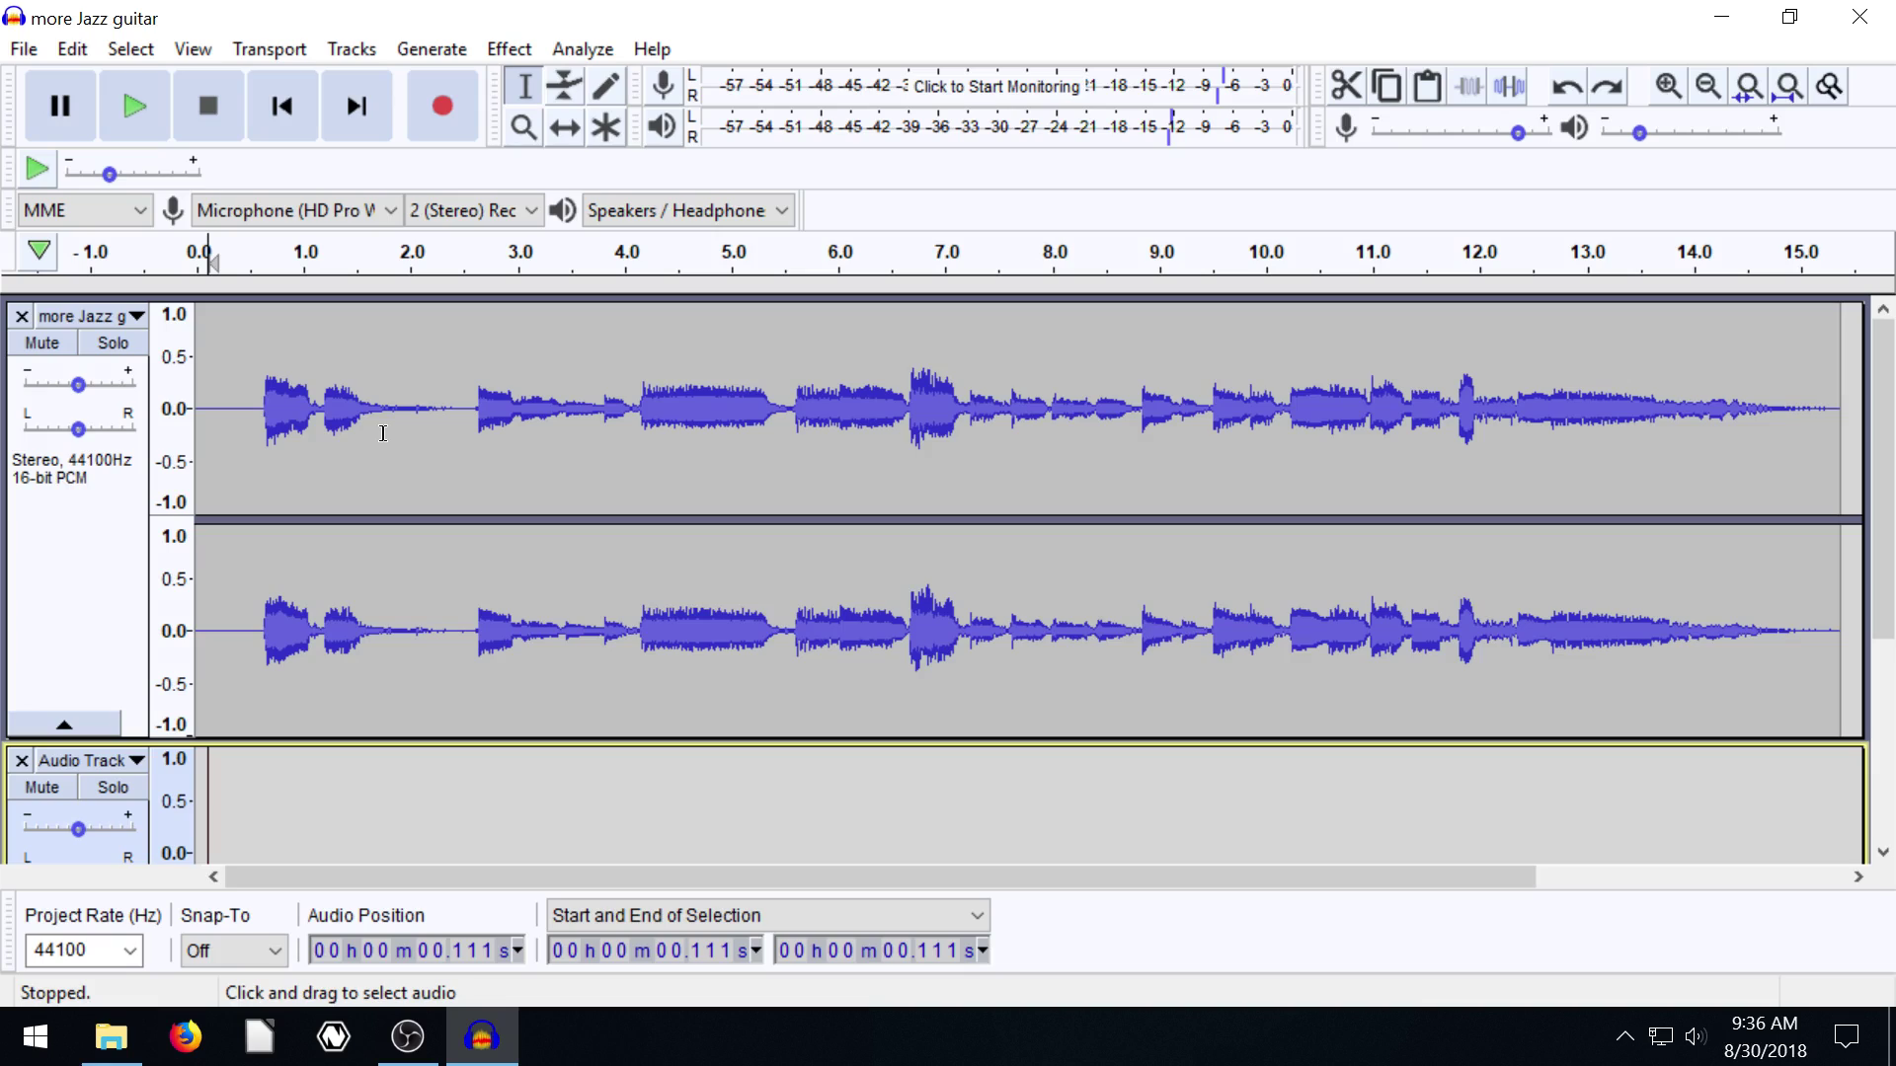
scroll(388, 573, down, 3)
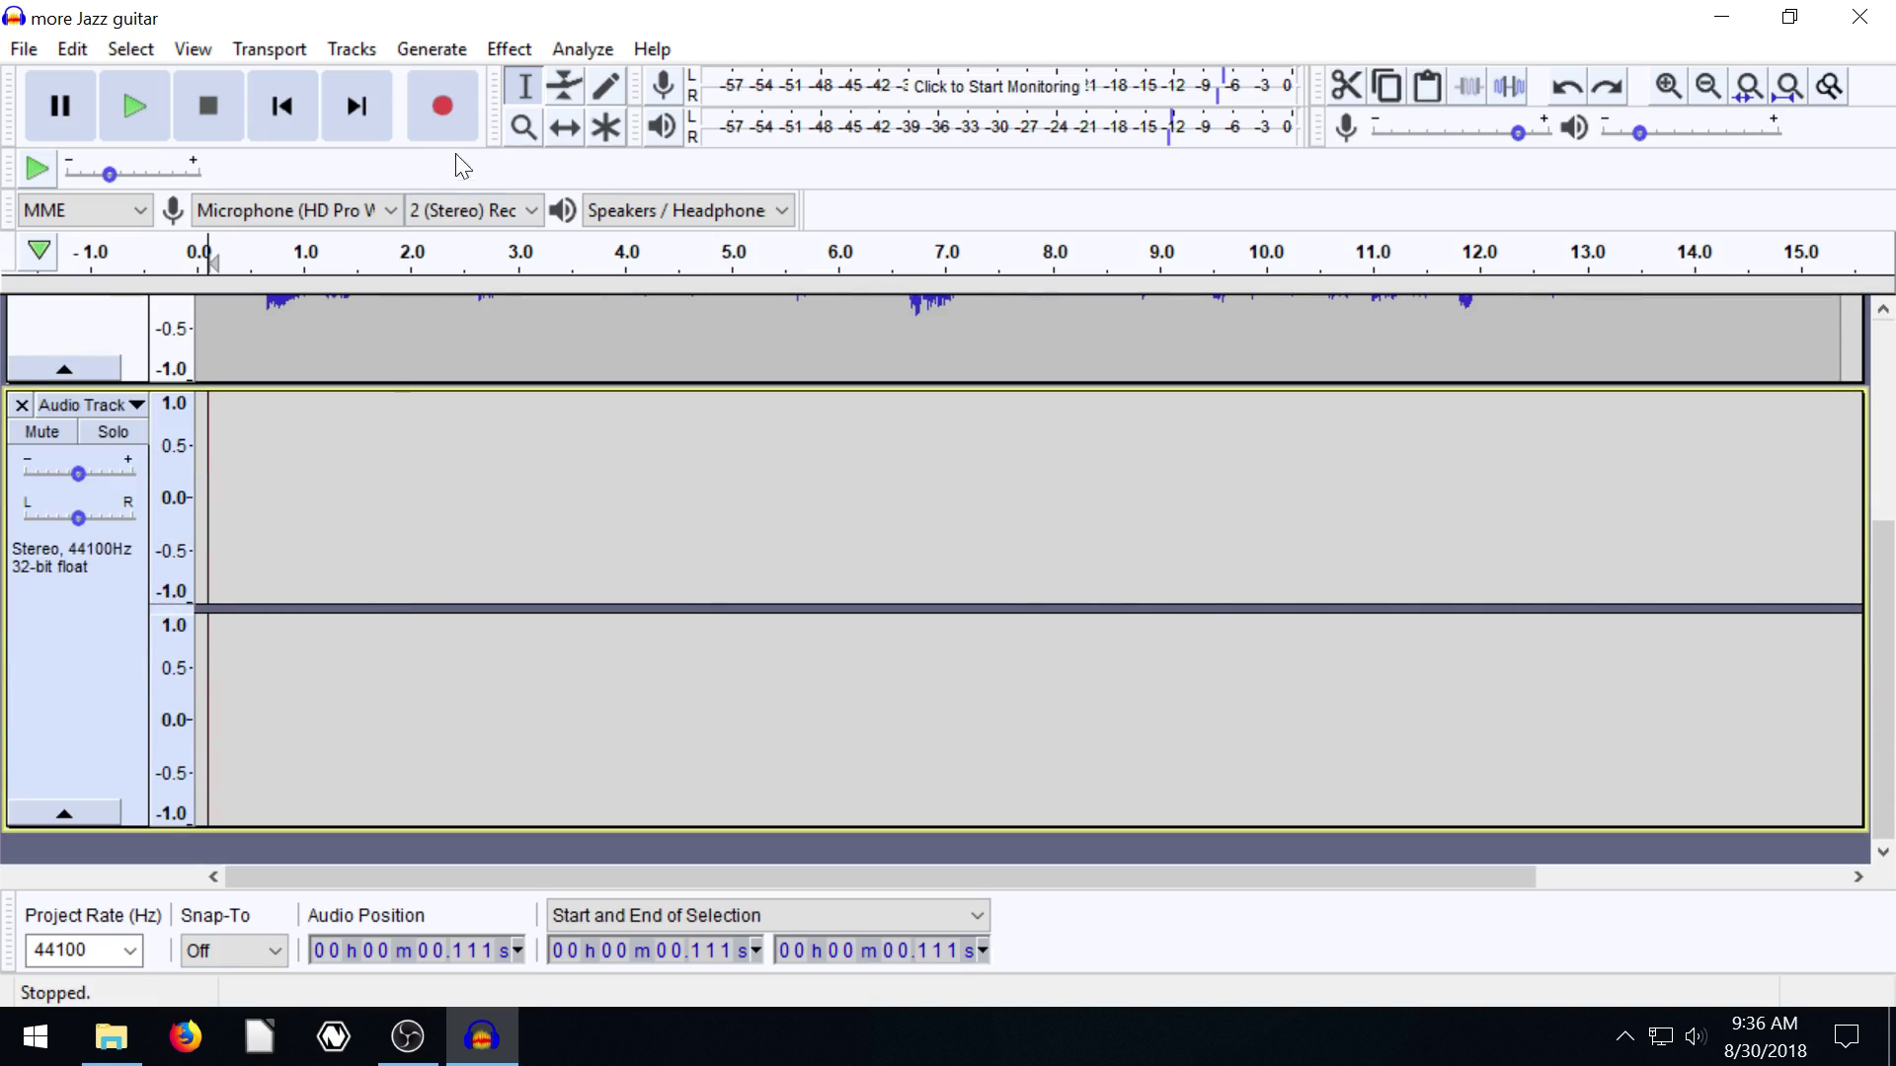
click(442, 121)
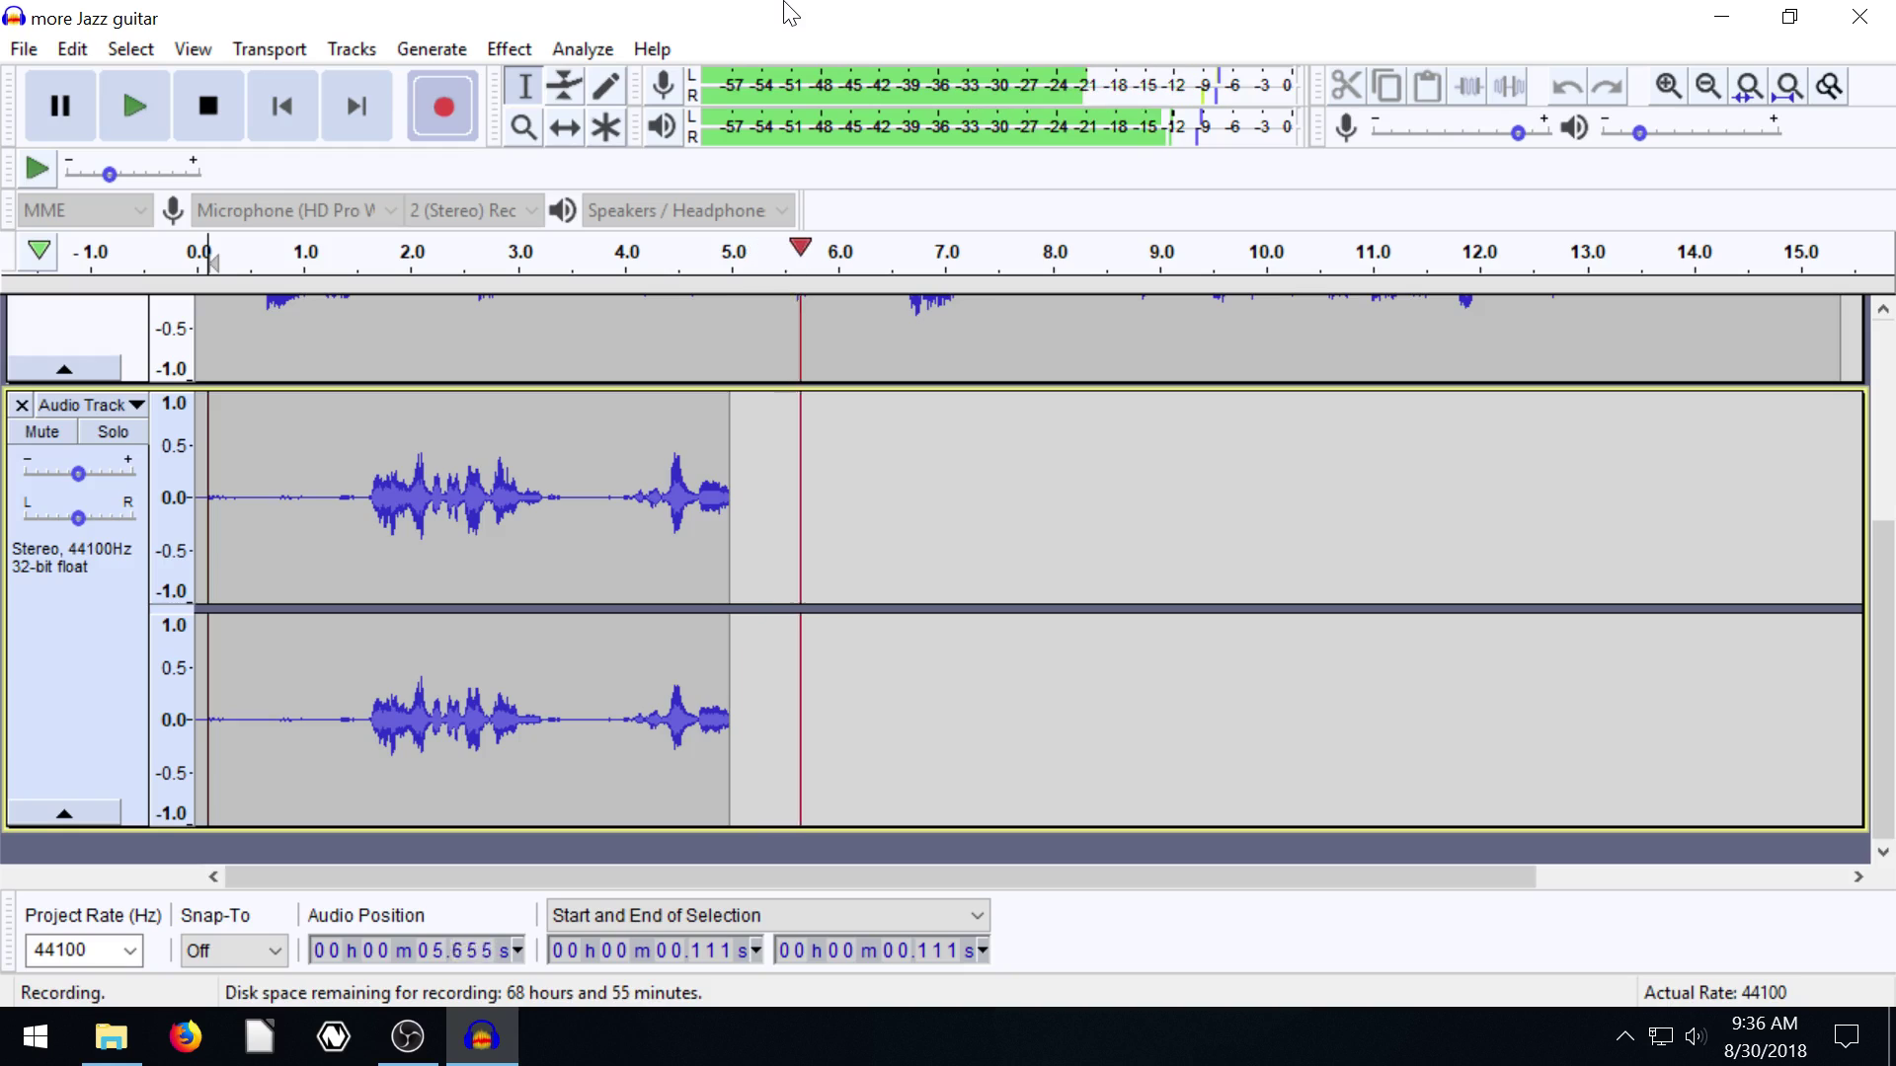
click(209, 105)
scroll(537, 458, up, 5)
scroll(570, 470, down, 2)
scroll(570, 470, up, 2)
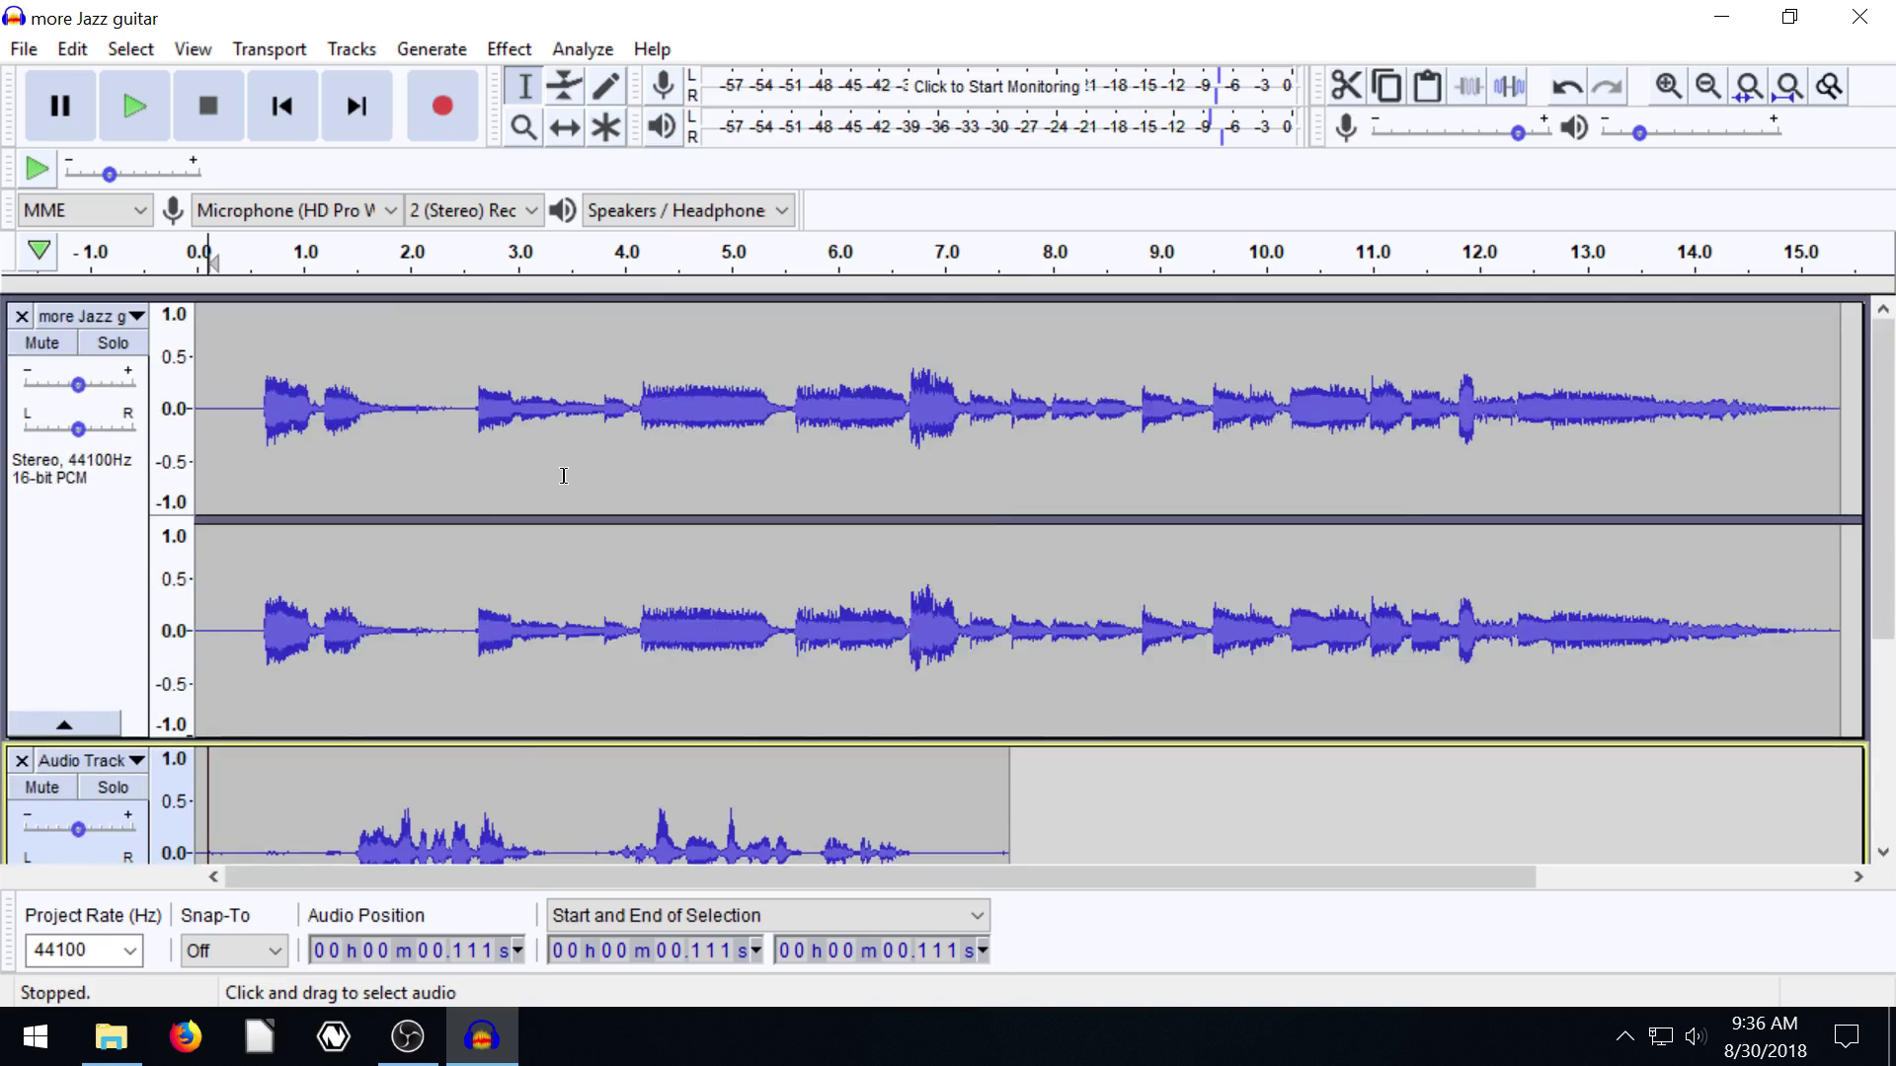
- Play the guitar and voice tracks together briefly from about 0.7 seconds, and stop playback
scroll(563, 465, down, 5)
scroll(553, 459, up, 5)
scroll(542, 448, down, 5)
scroll(534, 460, up, 5)
scroll(532, 458, down, 4)
scroll(530, 462, up, 4)
scroll(478, 499, down, 5)
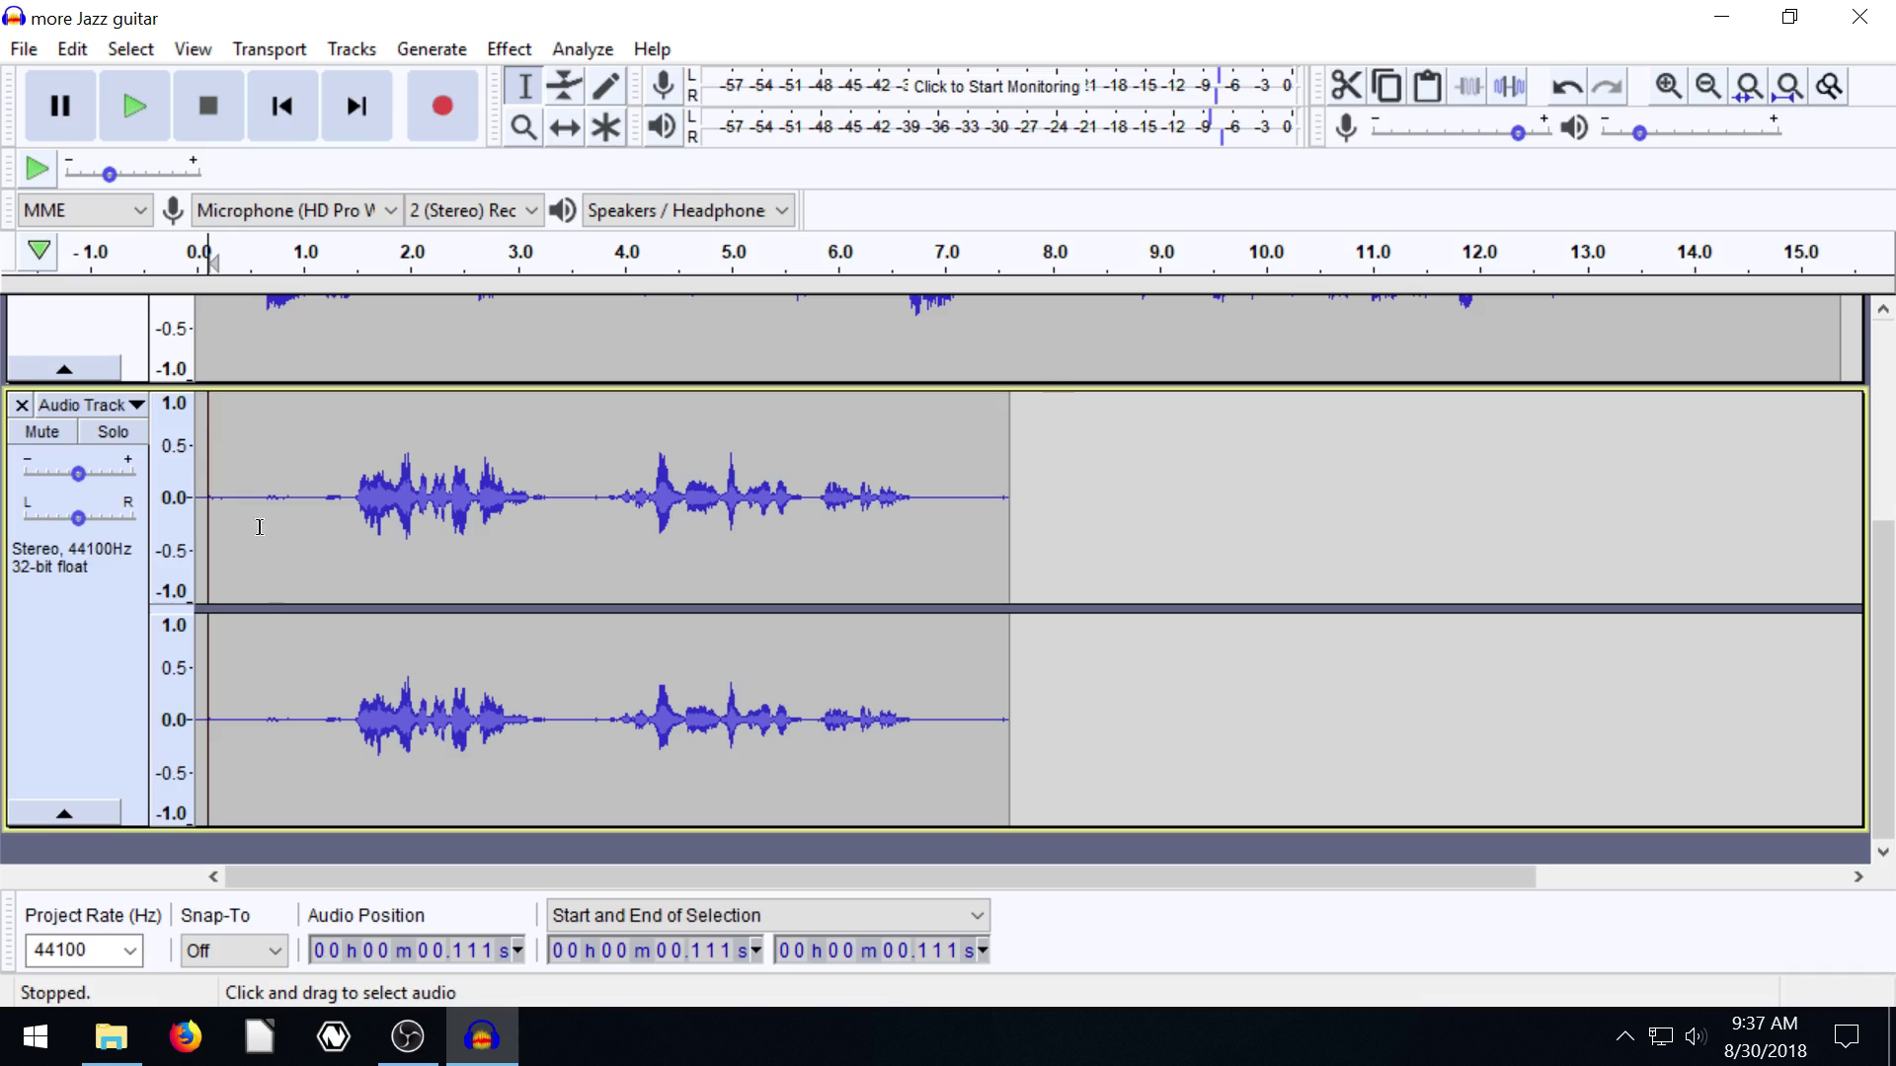
click(271, 525)
click(148, 117)
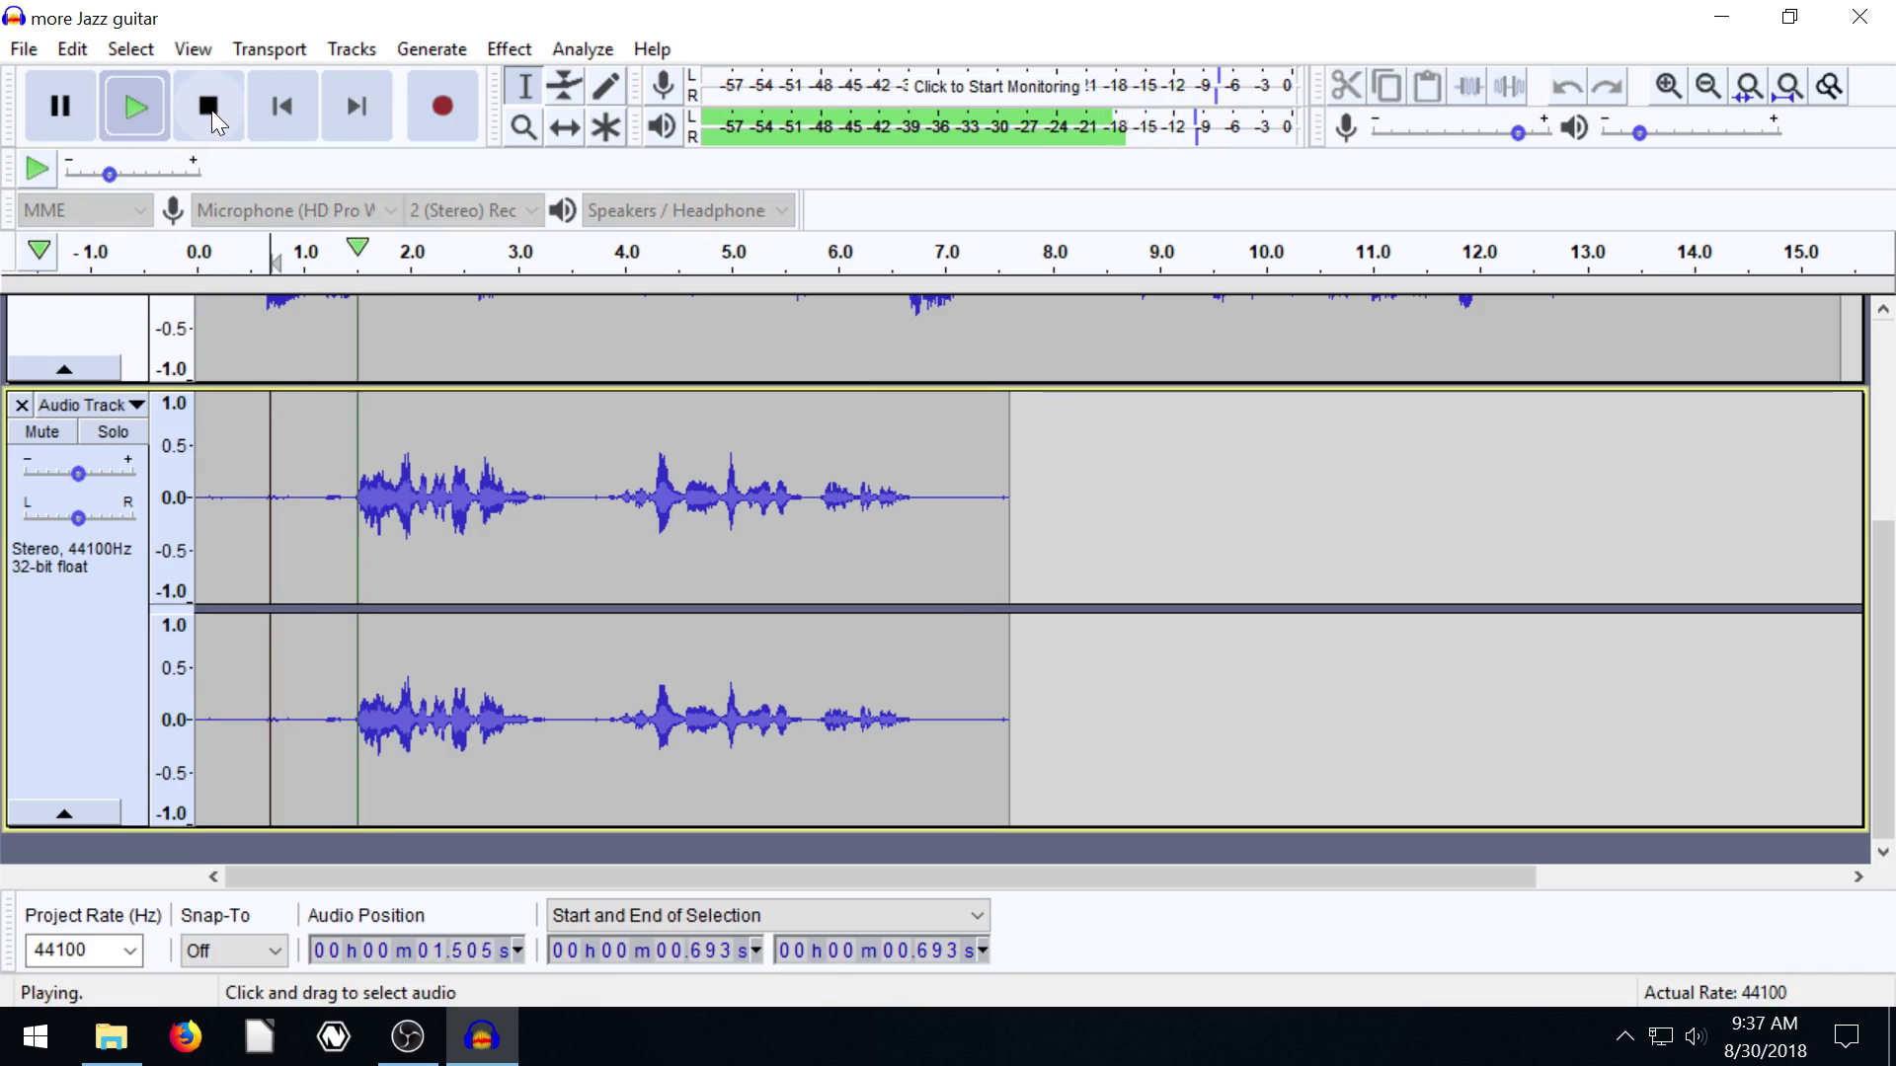
click(207, 105)
- Shift the voice clip along the timeline so that it starts at about 1.9 seconds
scroll(513, 435, up, 2)
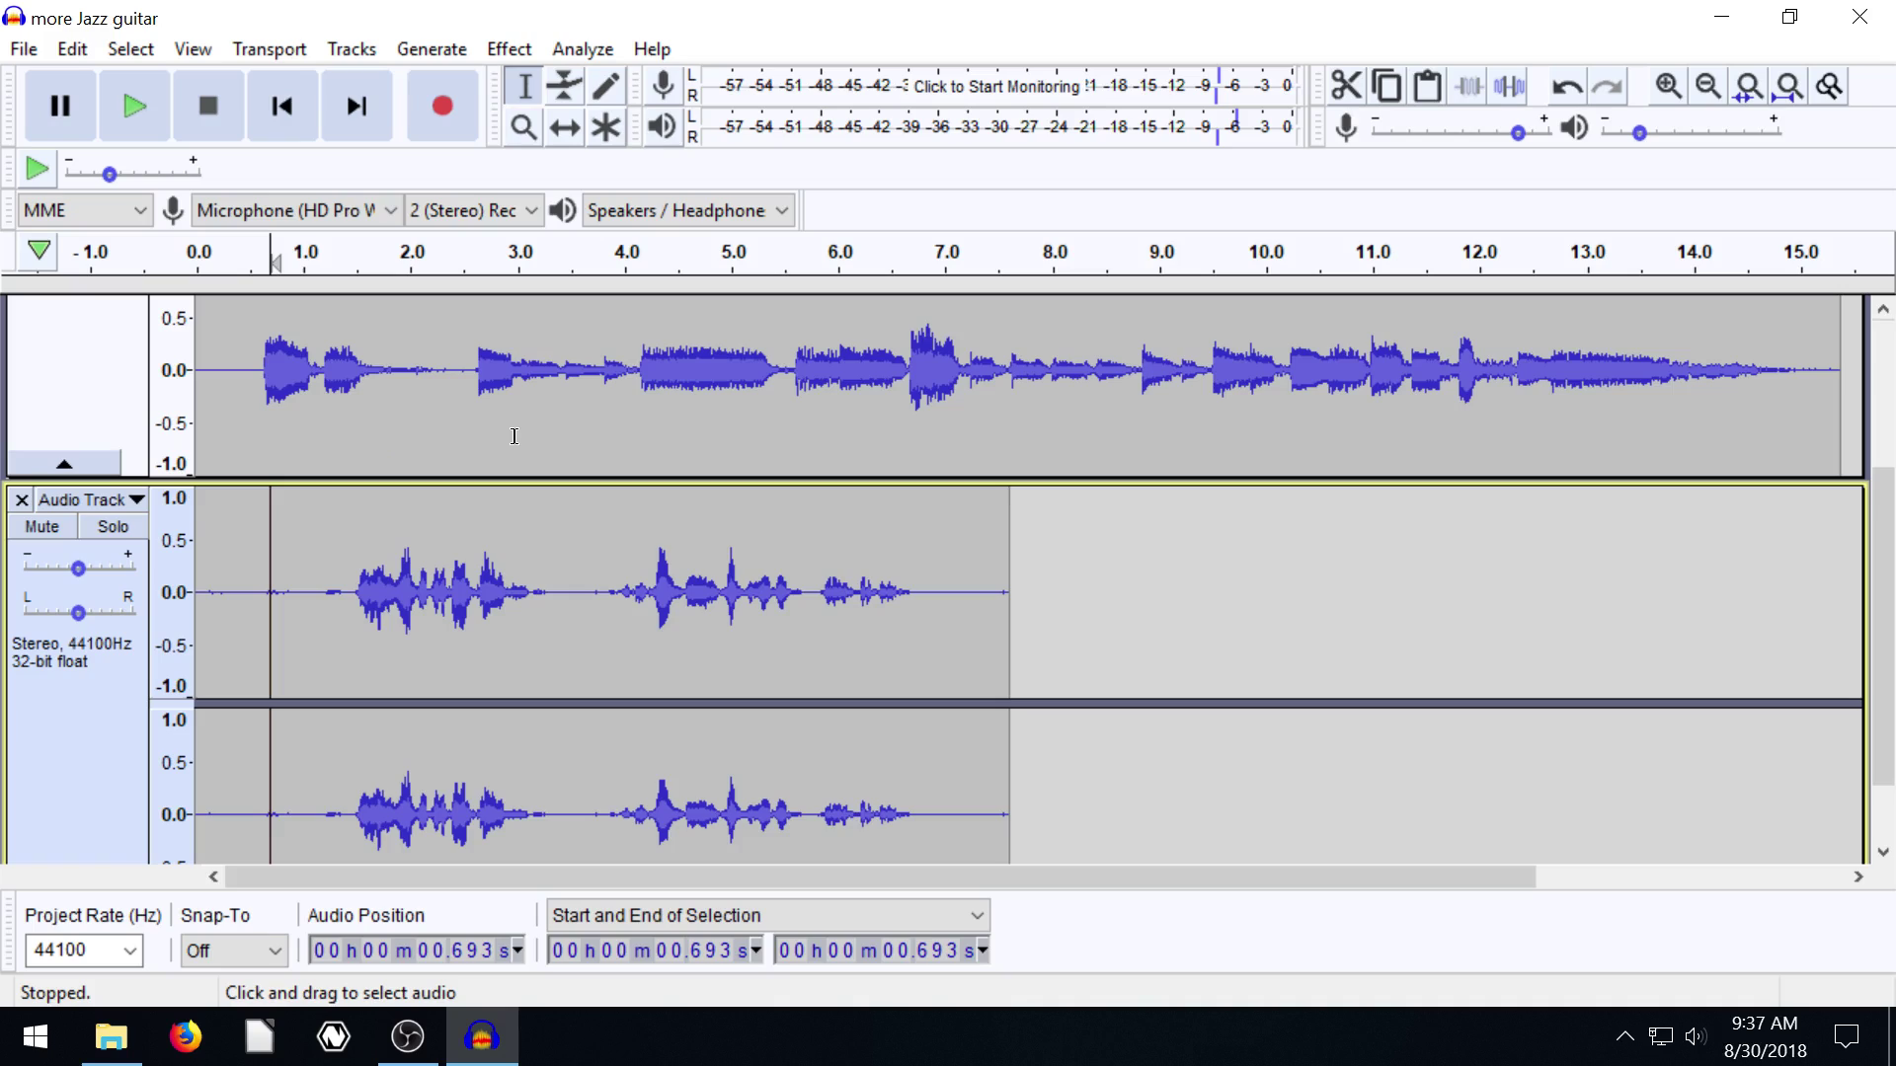
click(566, 128)
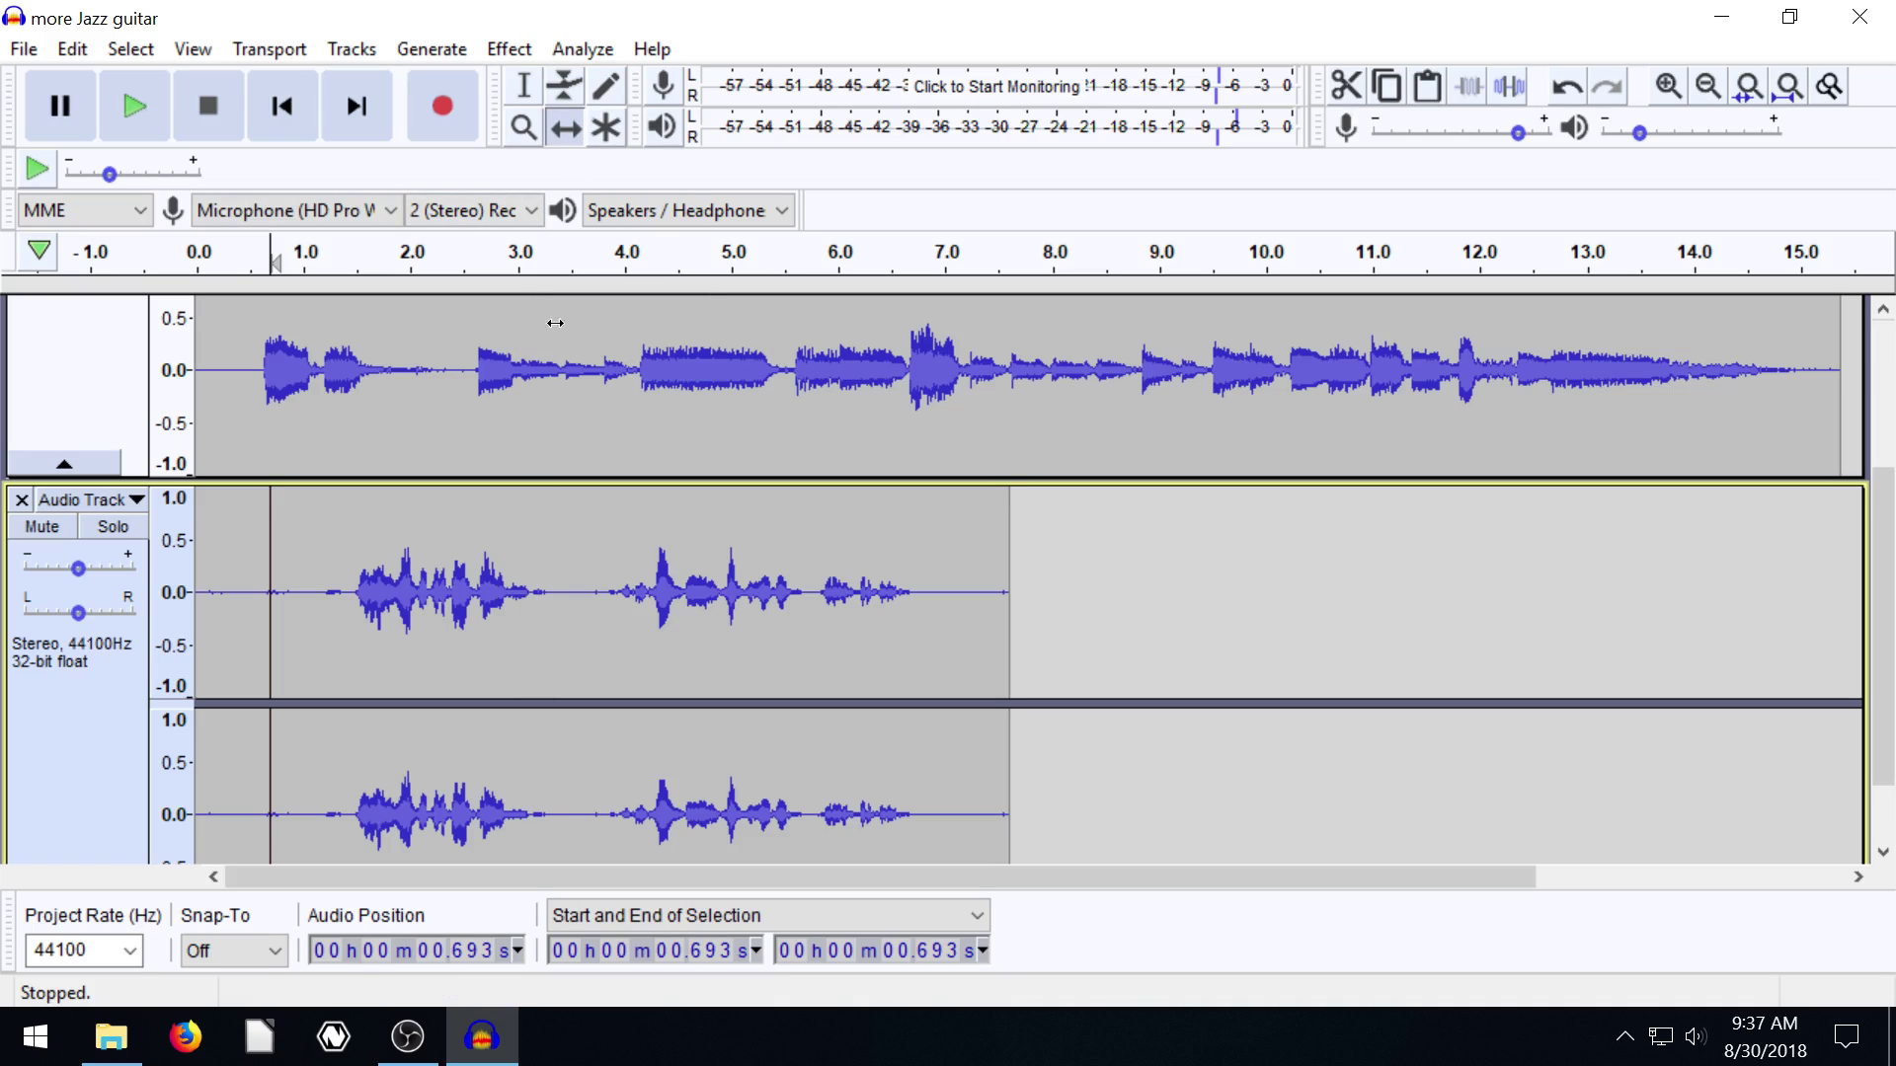
drag(462, 590, 706, 588)
scroll(706, 587, down, 2)
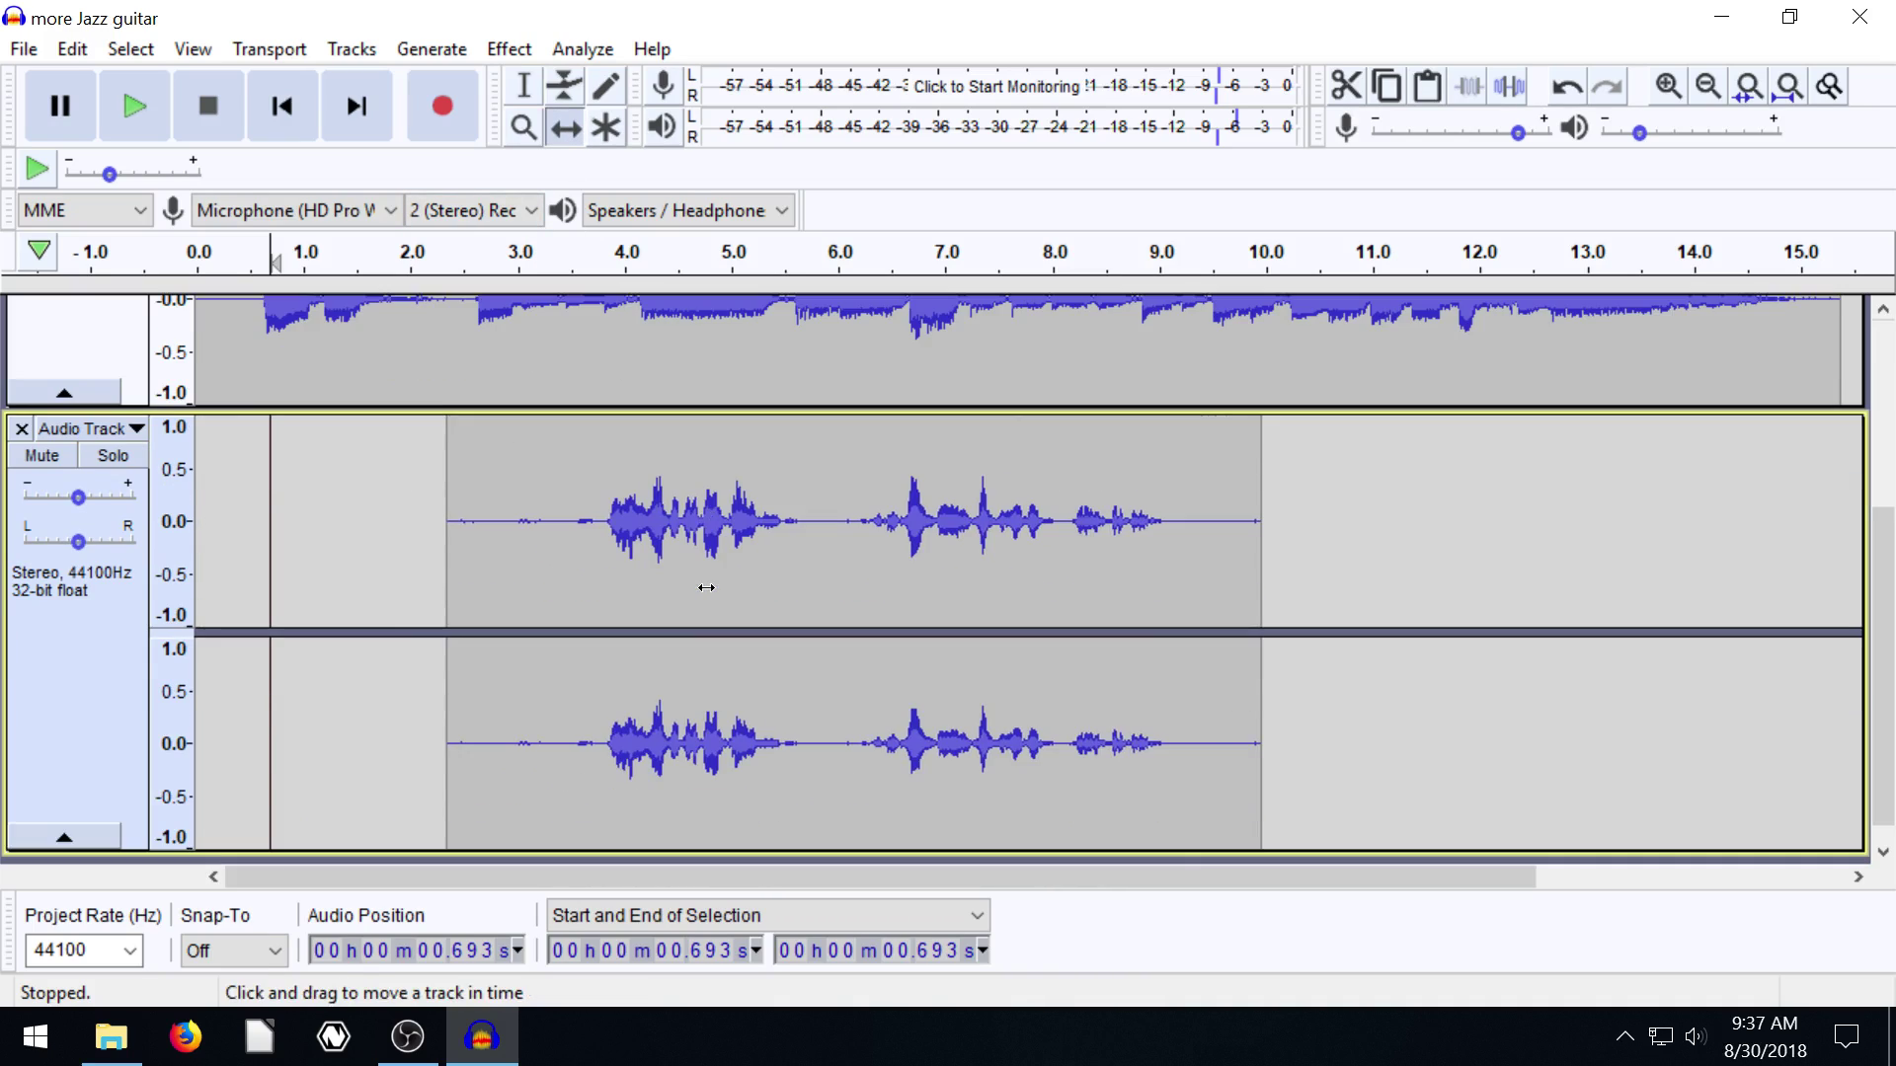
drag(696, 517, 646, 522)
scroll(456, 638, up, 5)
scroll(470, 723, down, 5)
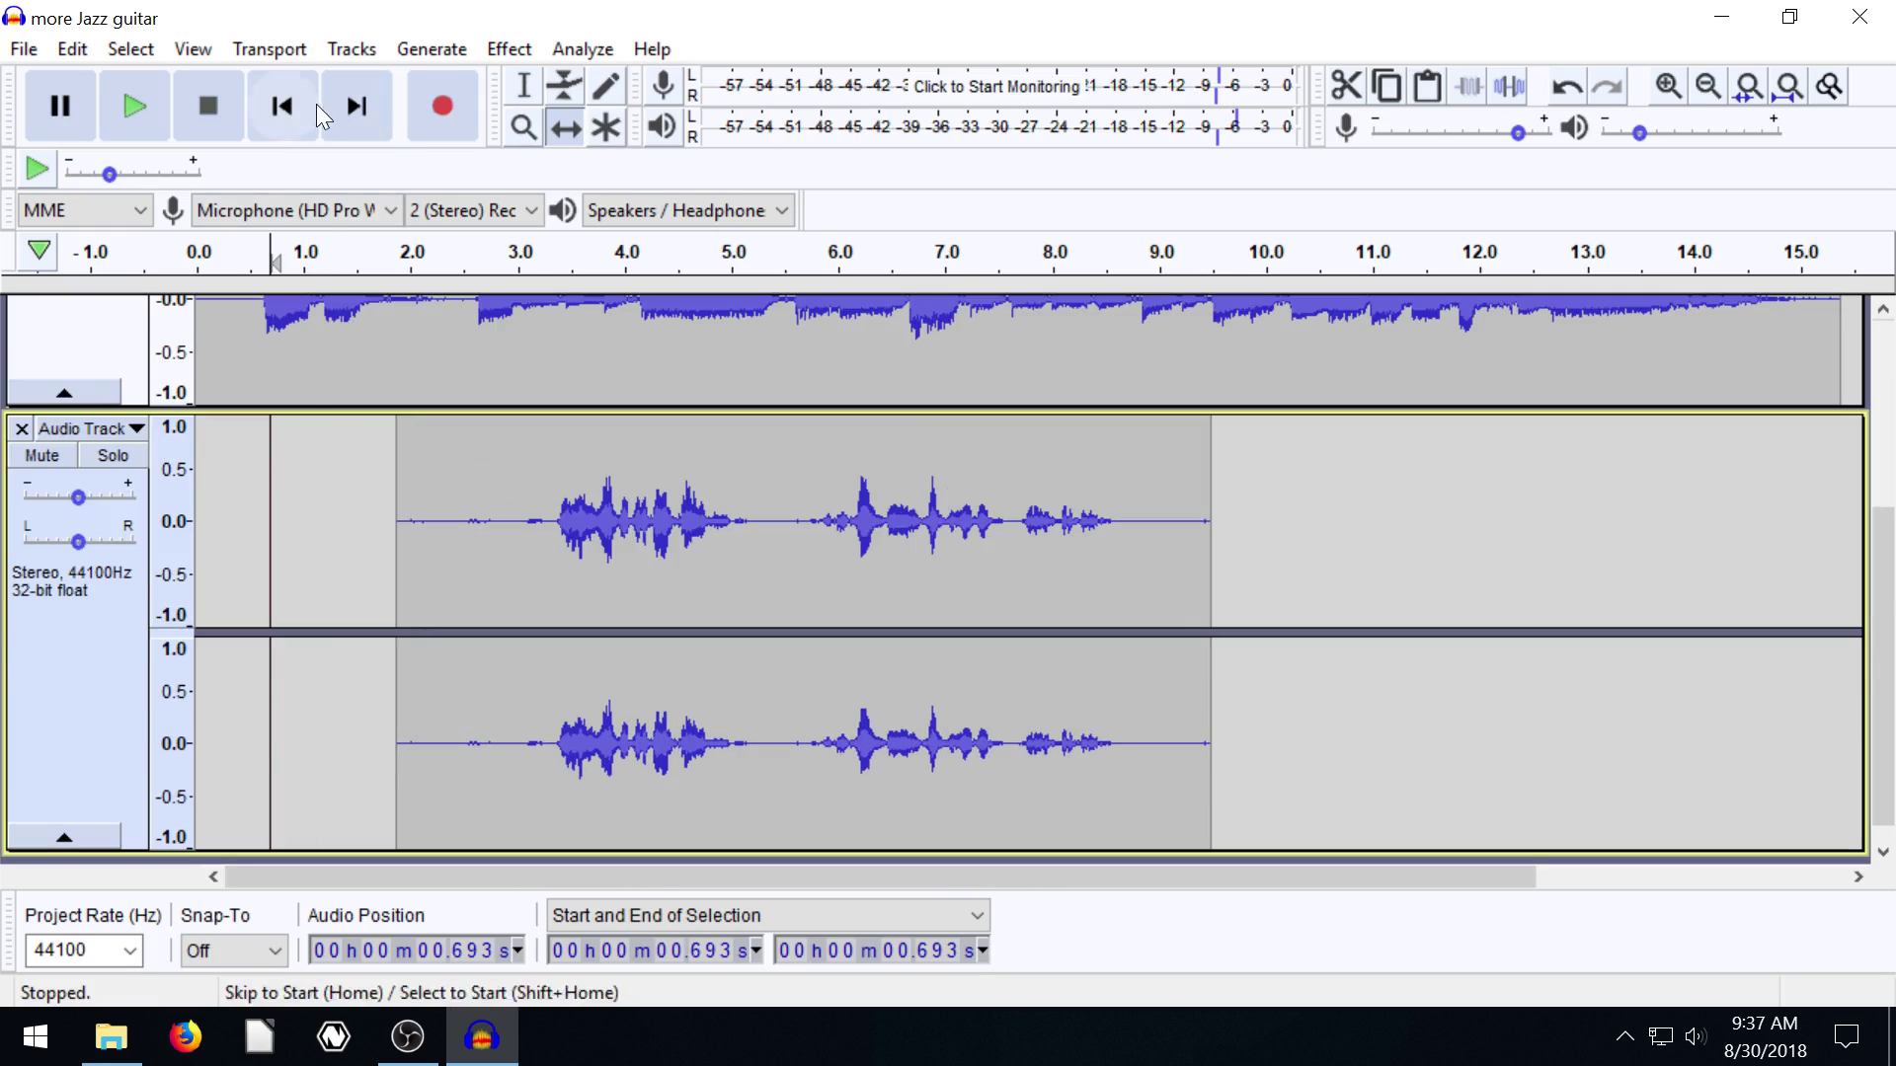
- Switch back to the Selection tool and play the mix briefly from about 2.9 seconds
click(524, 86)
click(510, 494)
key(space)
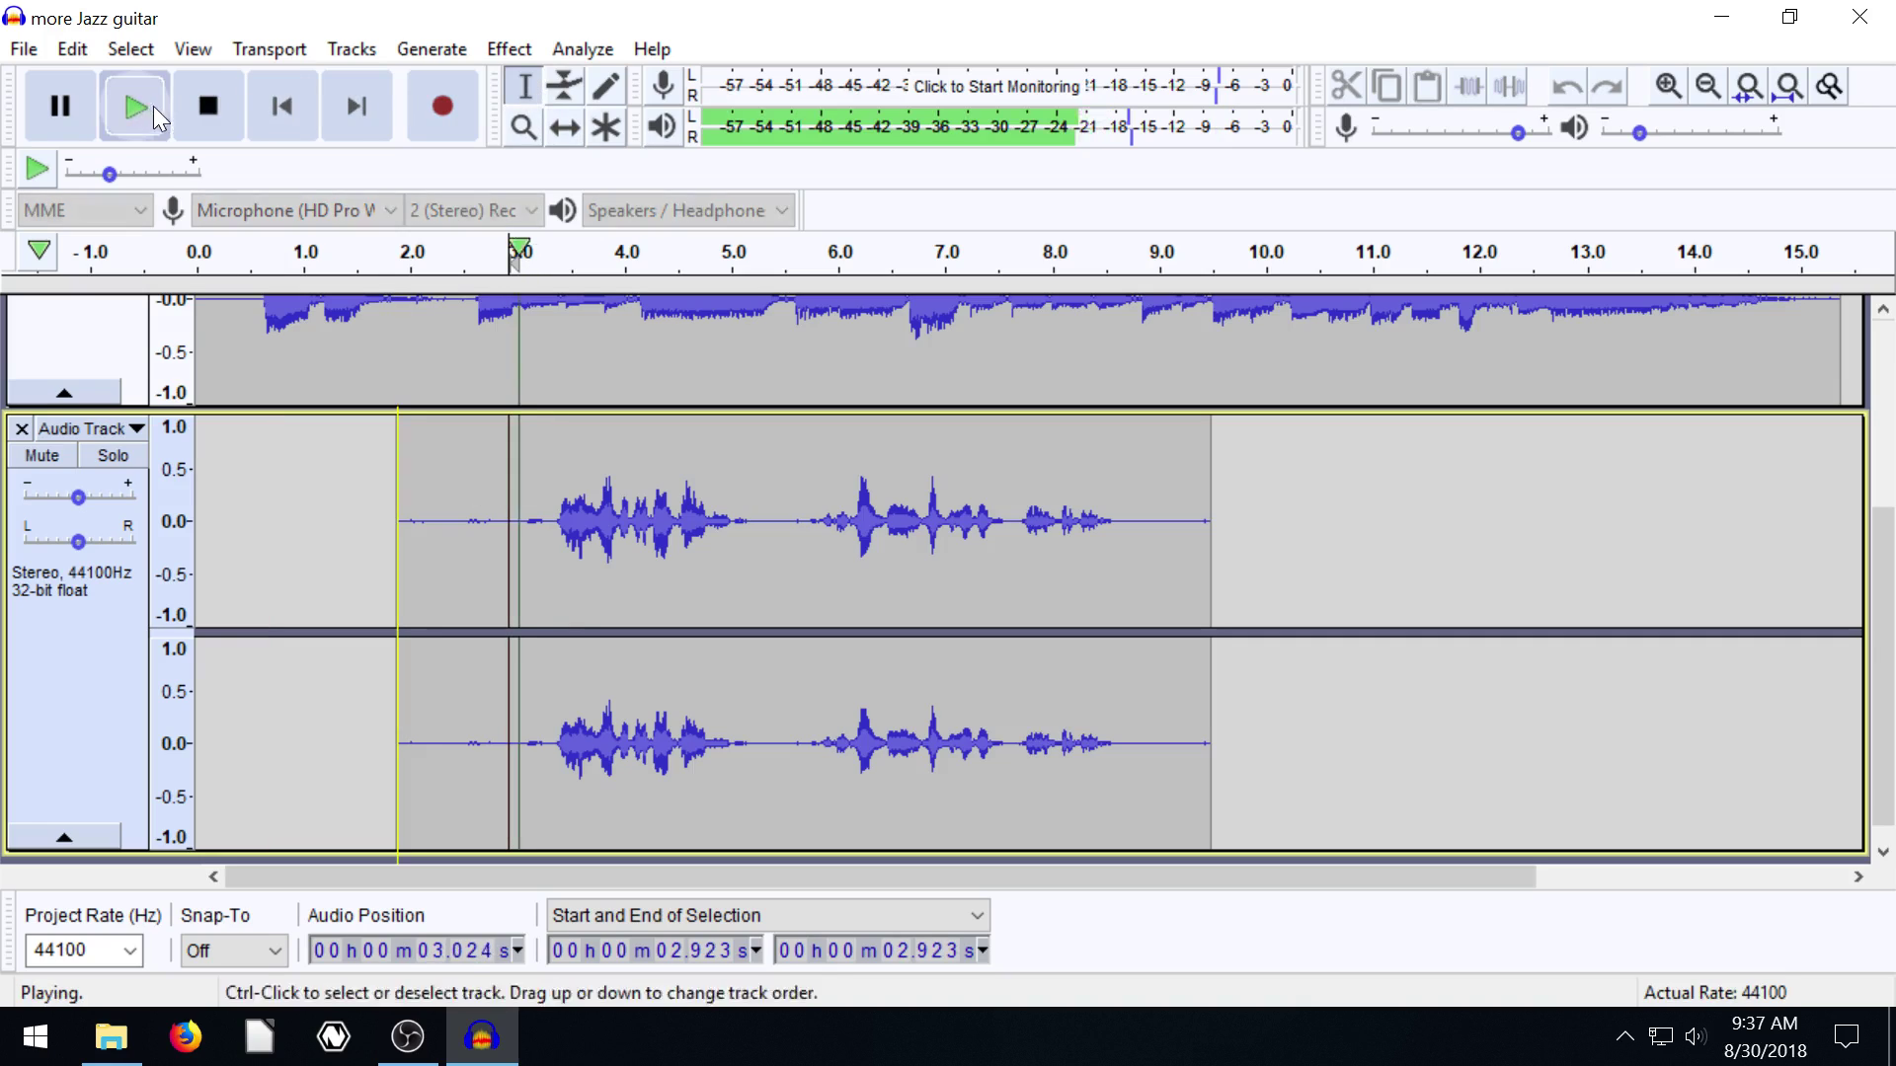
click(207, 117)
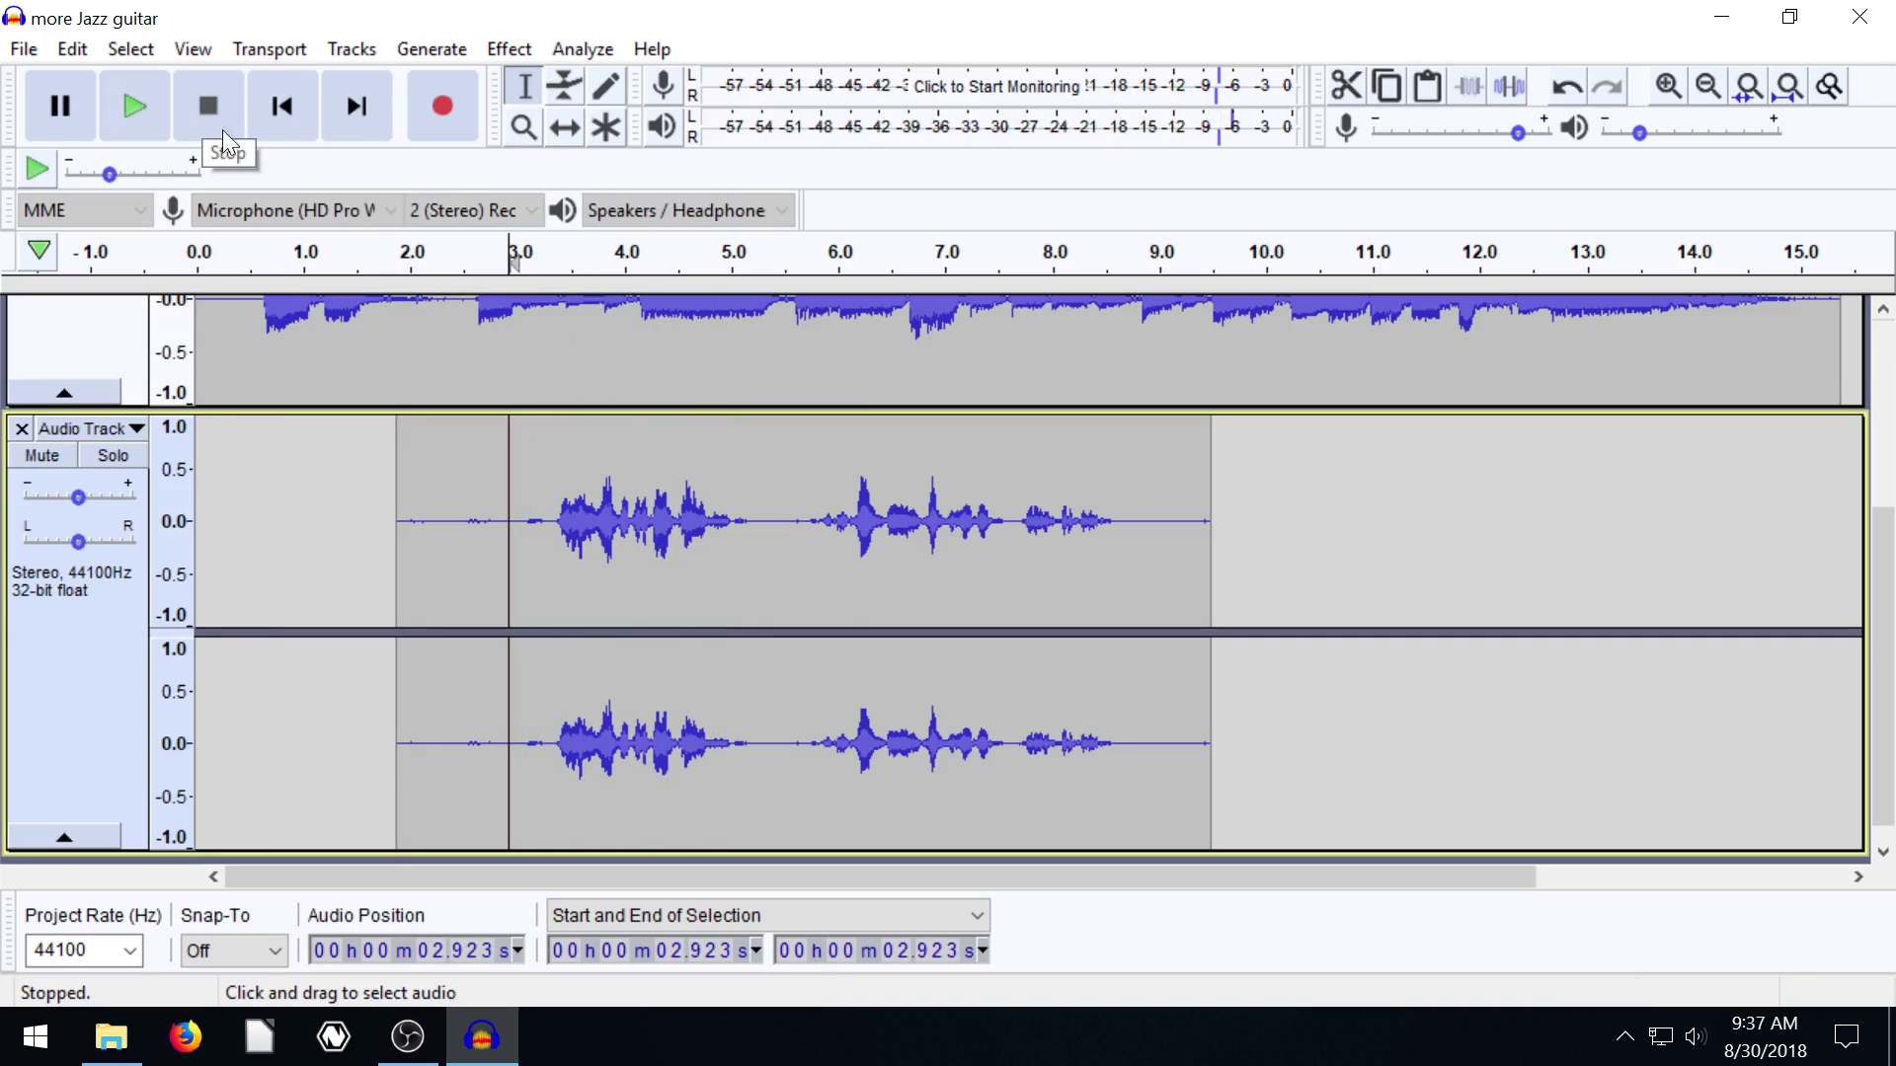
- Select the voice take from about 2.9 to 9.4 seconds and compare its span with the guitar track above
scroll(581, 454, up, 5)
scroll(583, 456, down, 2)
drag(486, 622, 1195, 624)
scroll(968, 592, down, 2)
scroll(902, 590, up, 2)
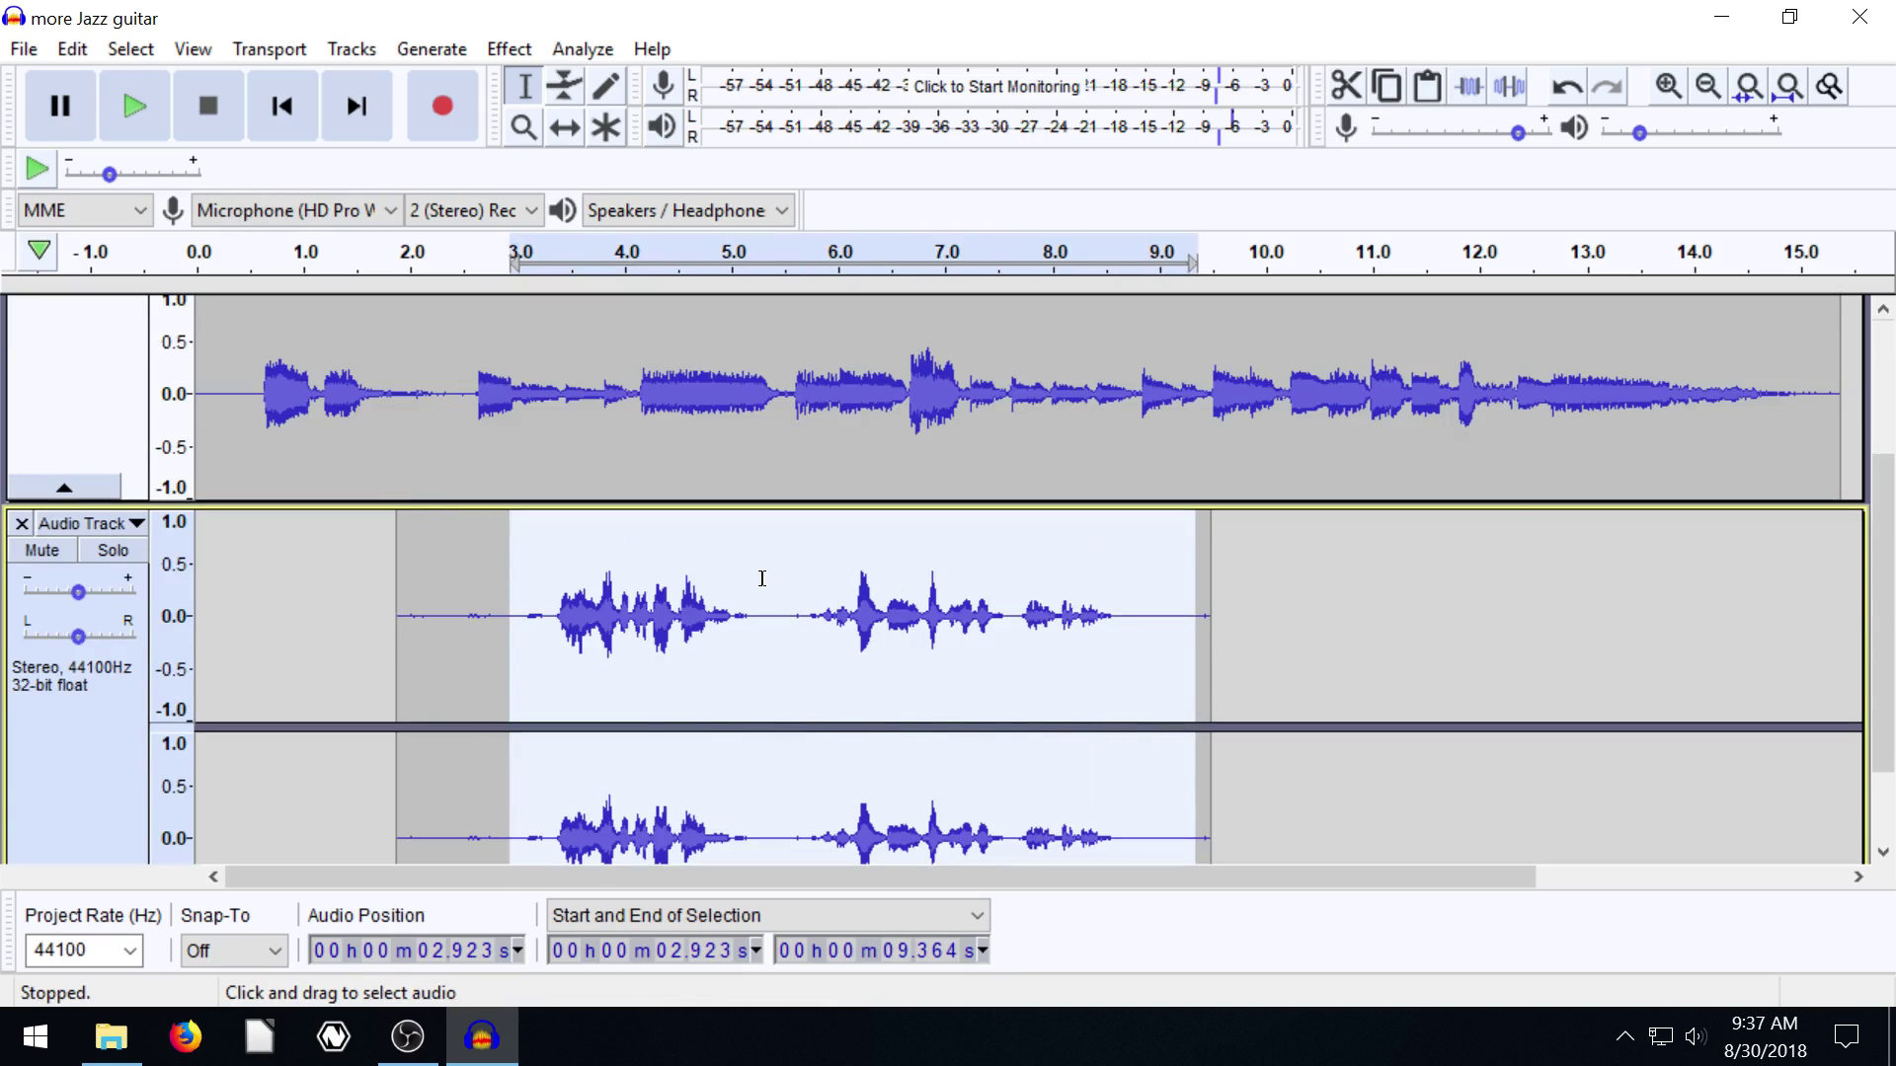
scroll(455, 576, up, 3)
scroll(454, 573, down, 4)
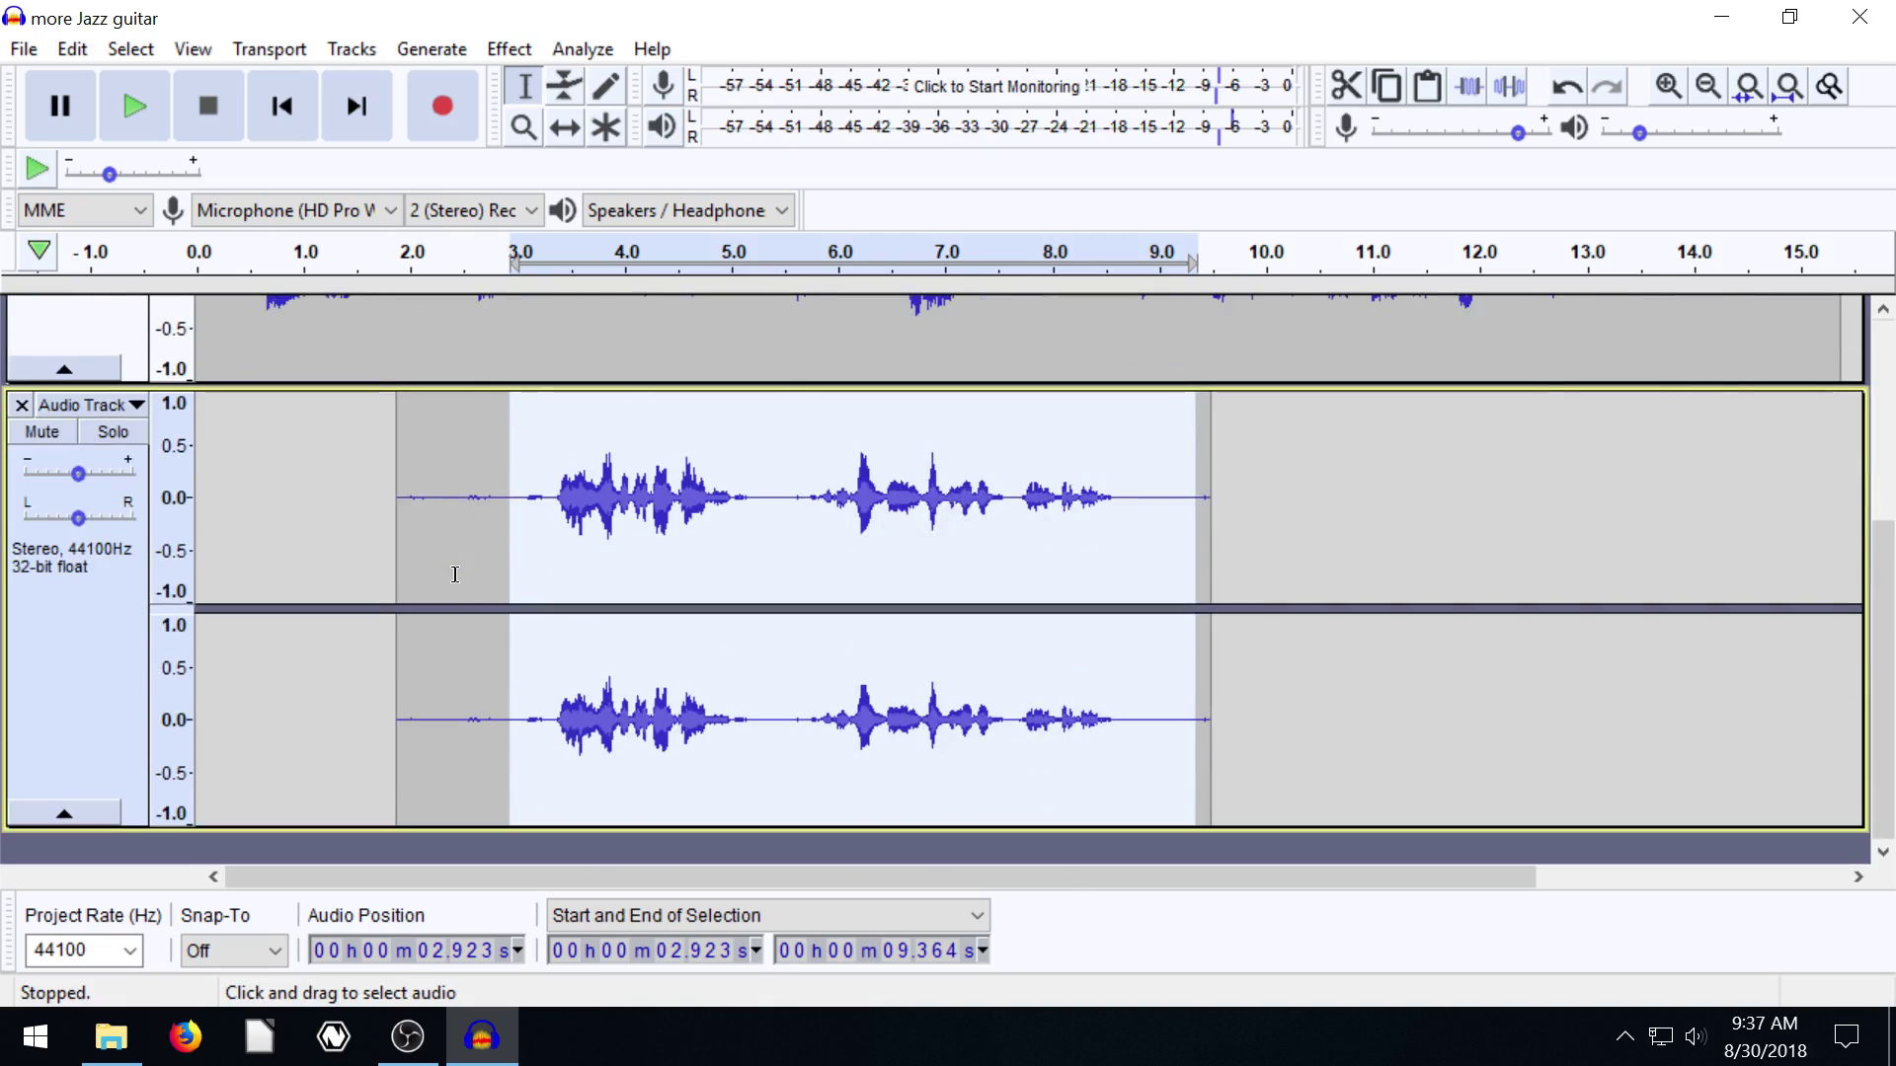
scroll(454, 572, up, 4)
scroll(359, 564, down, 1)
scroll(359, 563, up, 1)
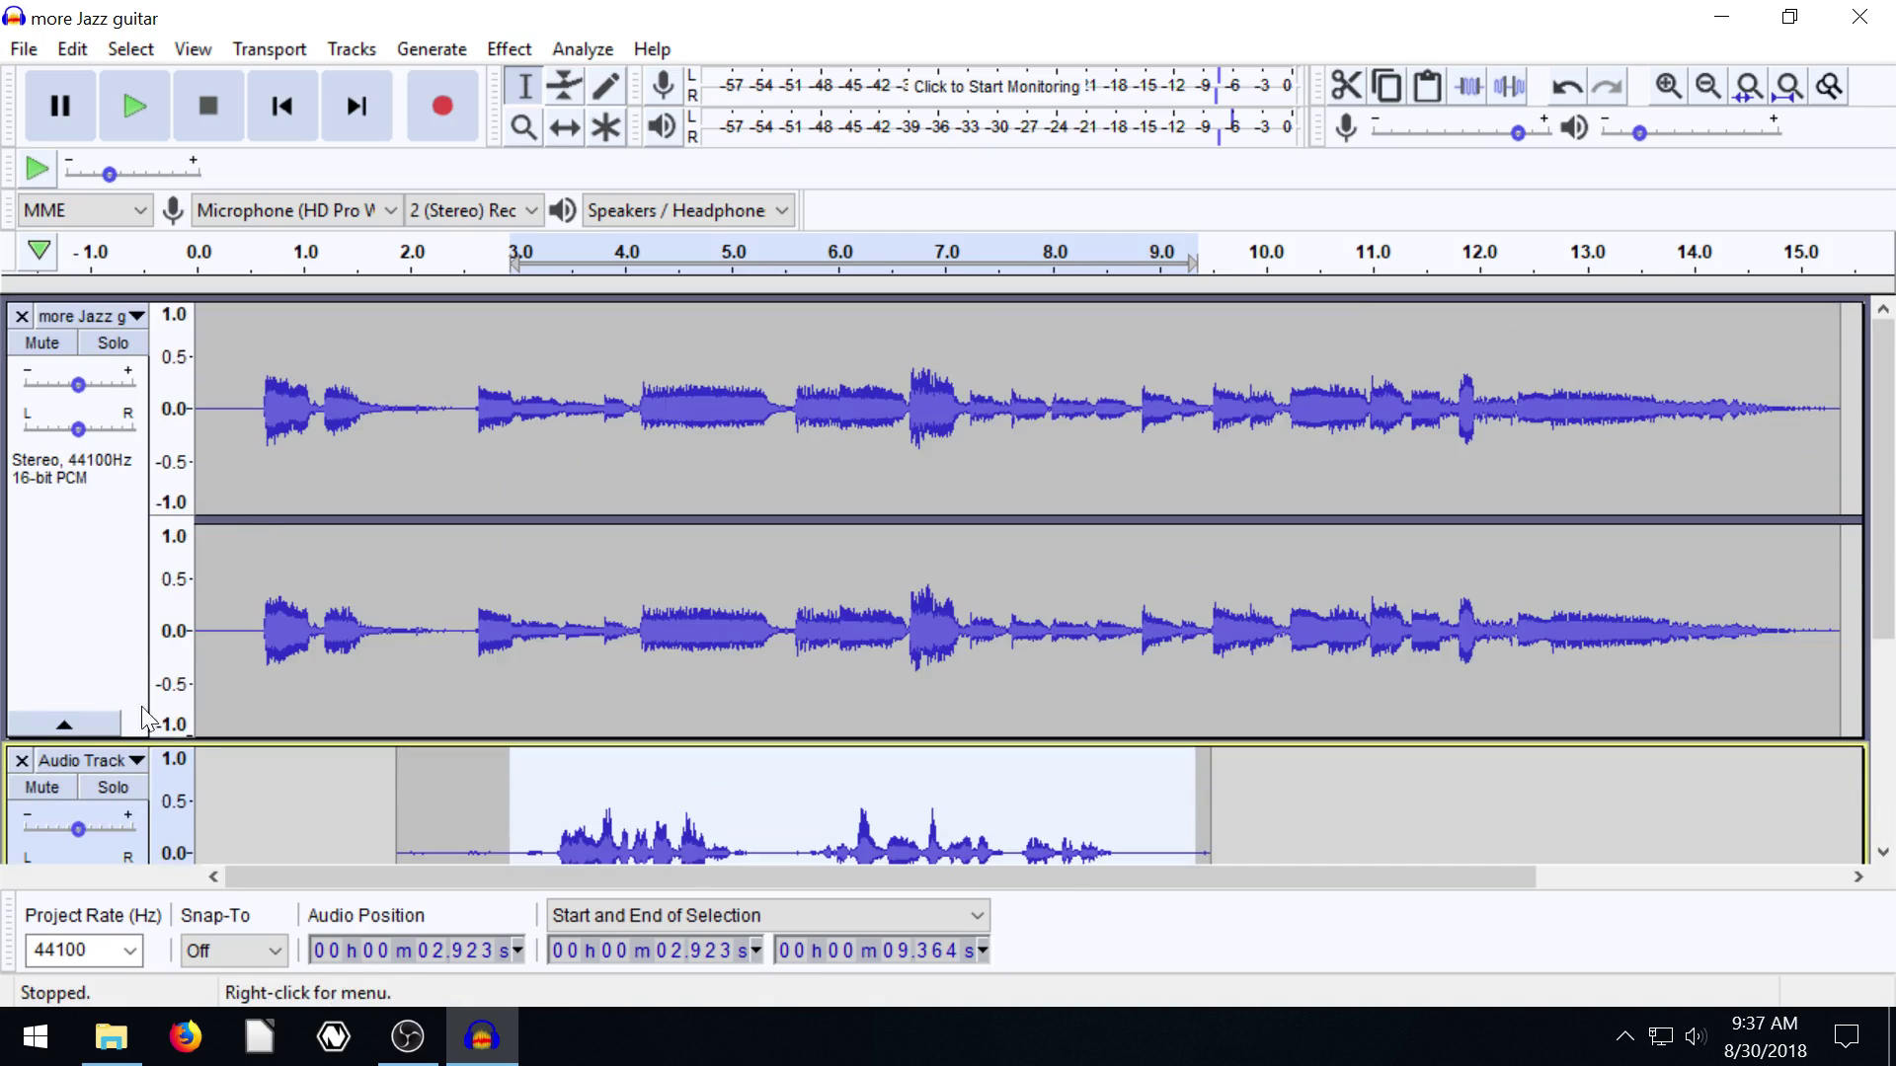
- Move the voice track up so that it sits above the jazz guitar track
click(133, 759)
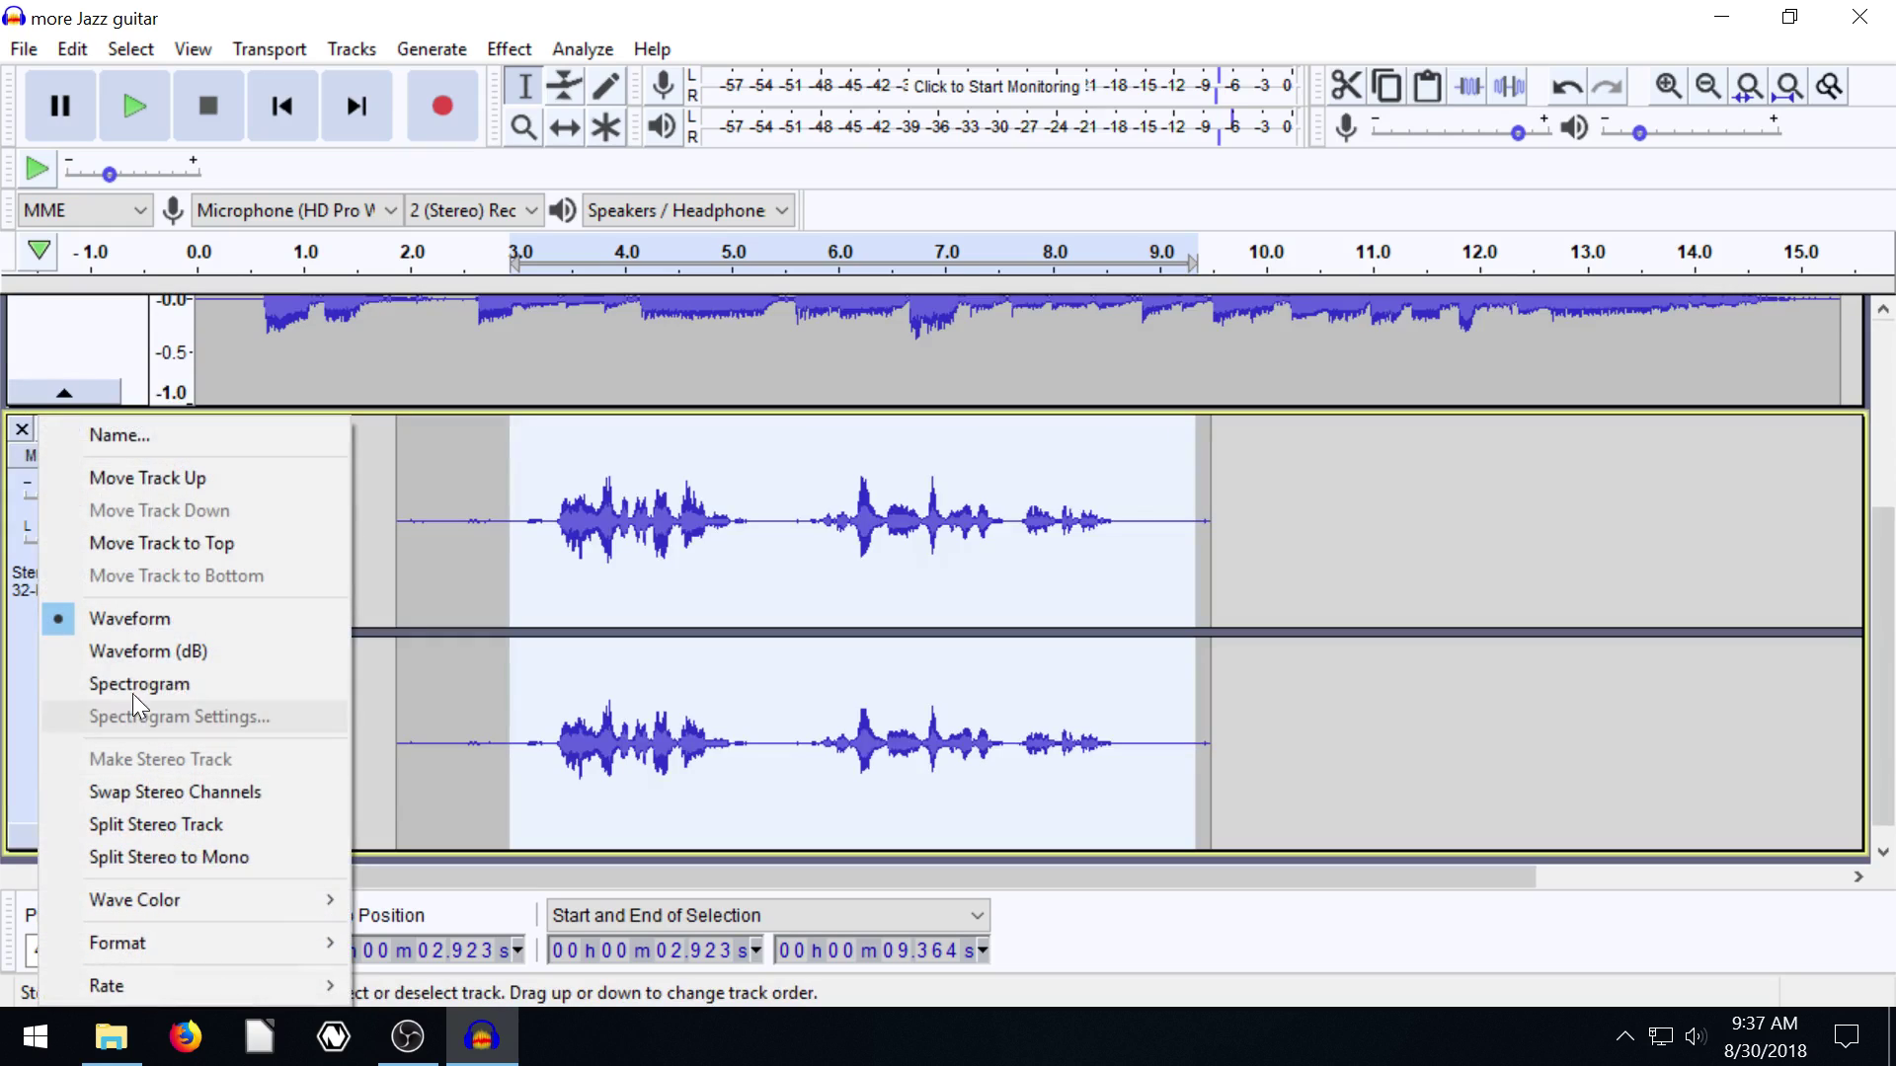
click(134, 478)
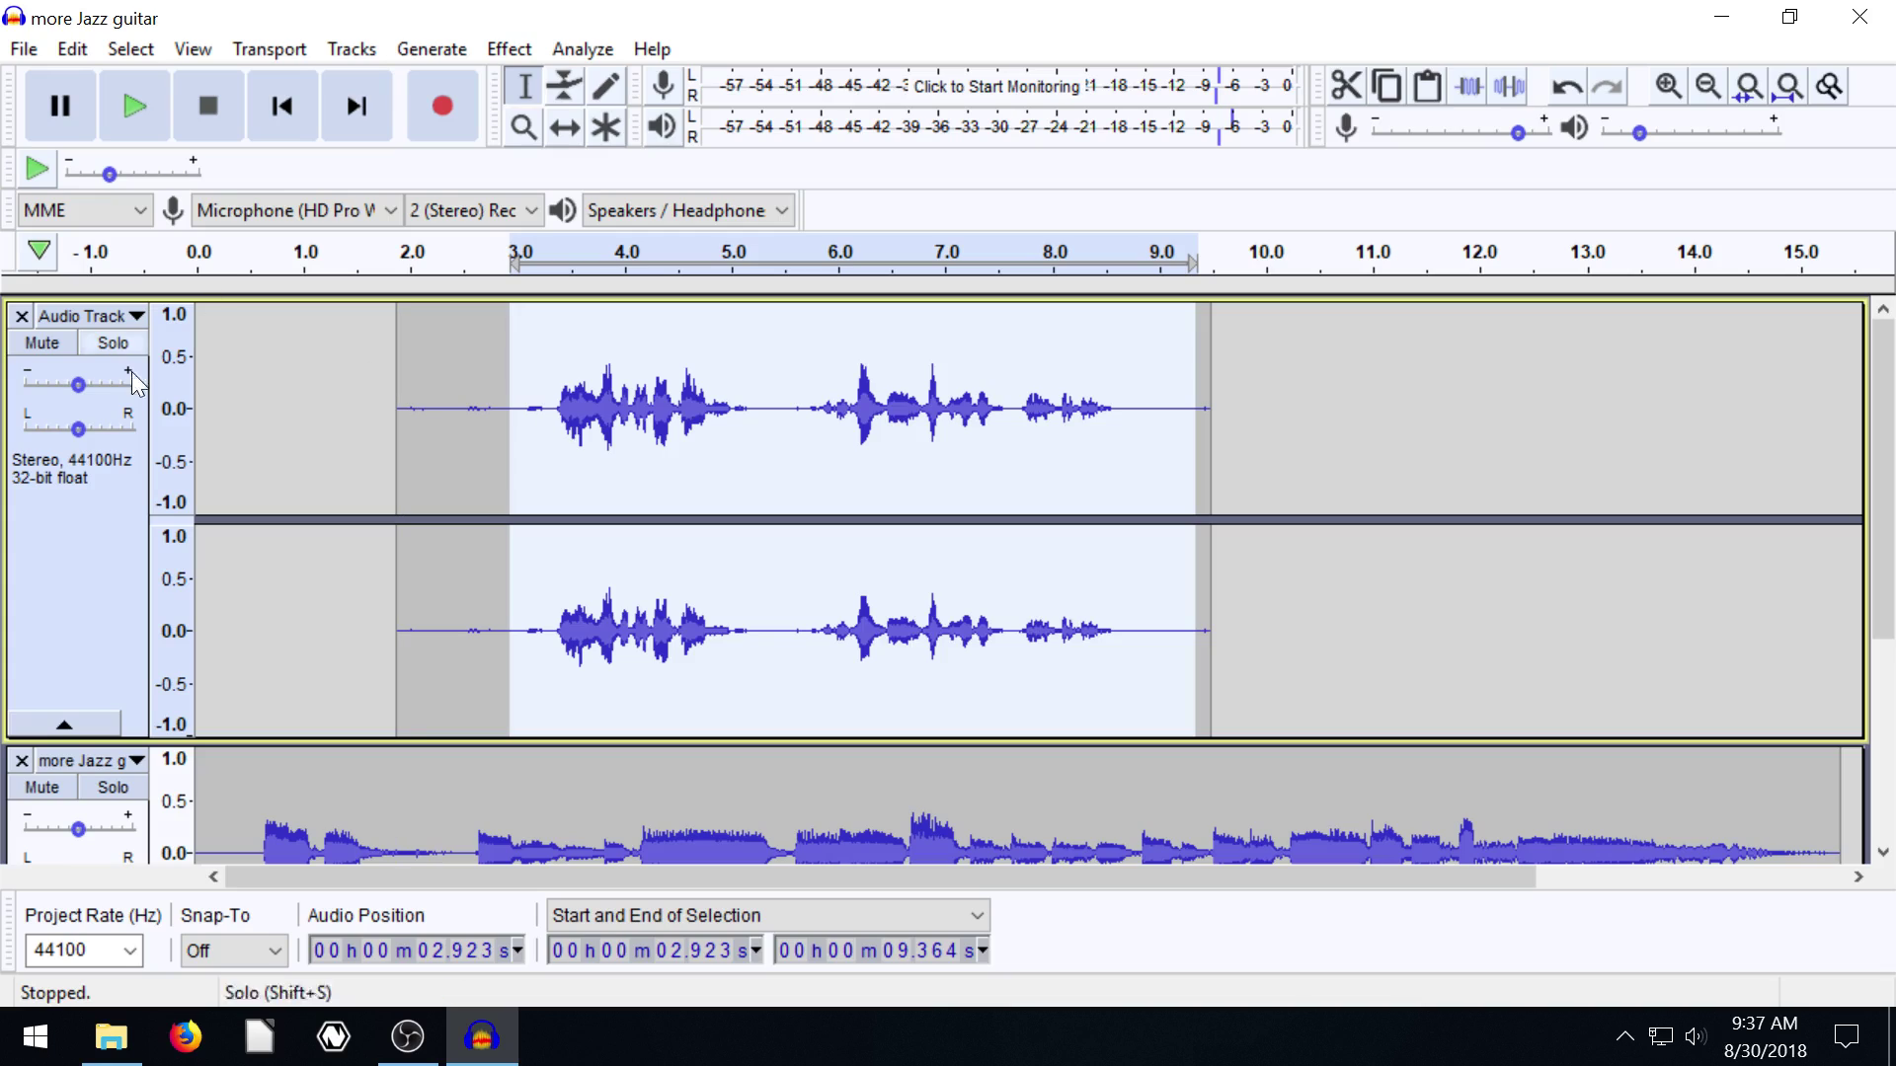
scroll(440, 635, down, 3)
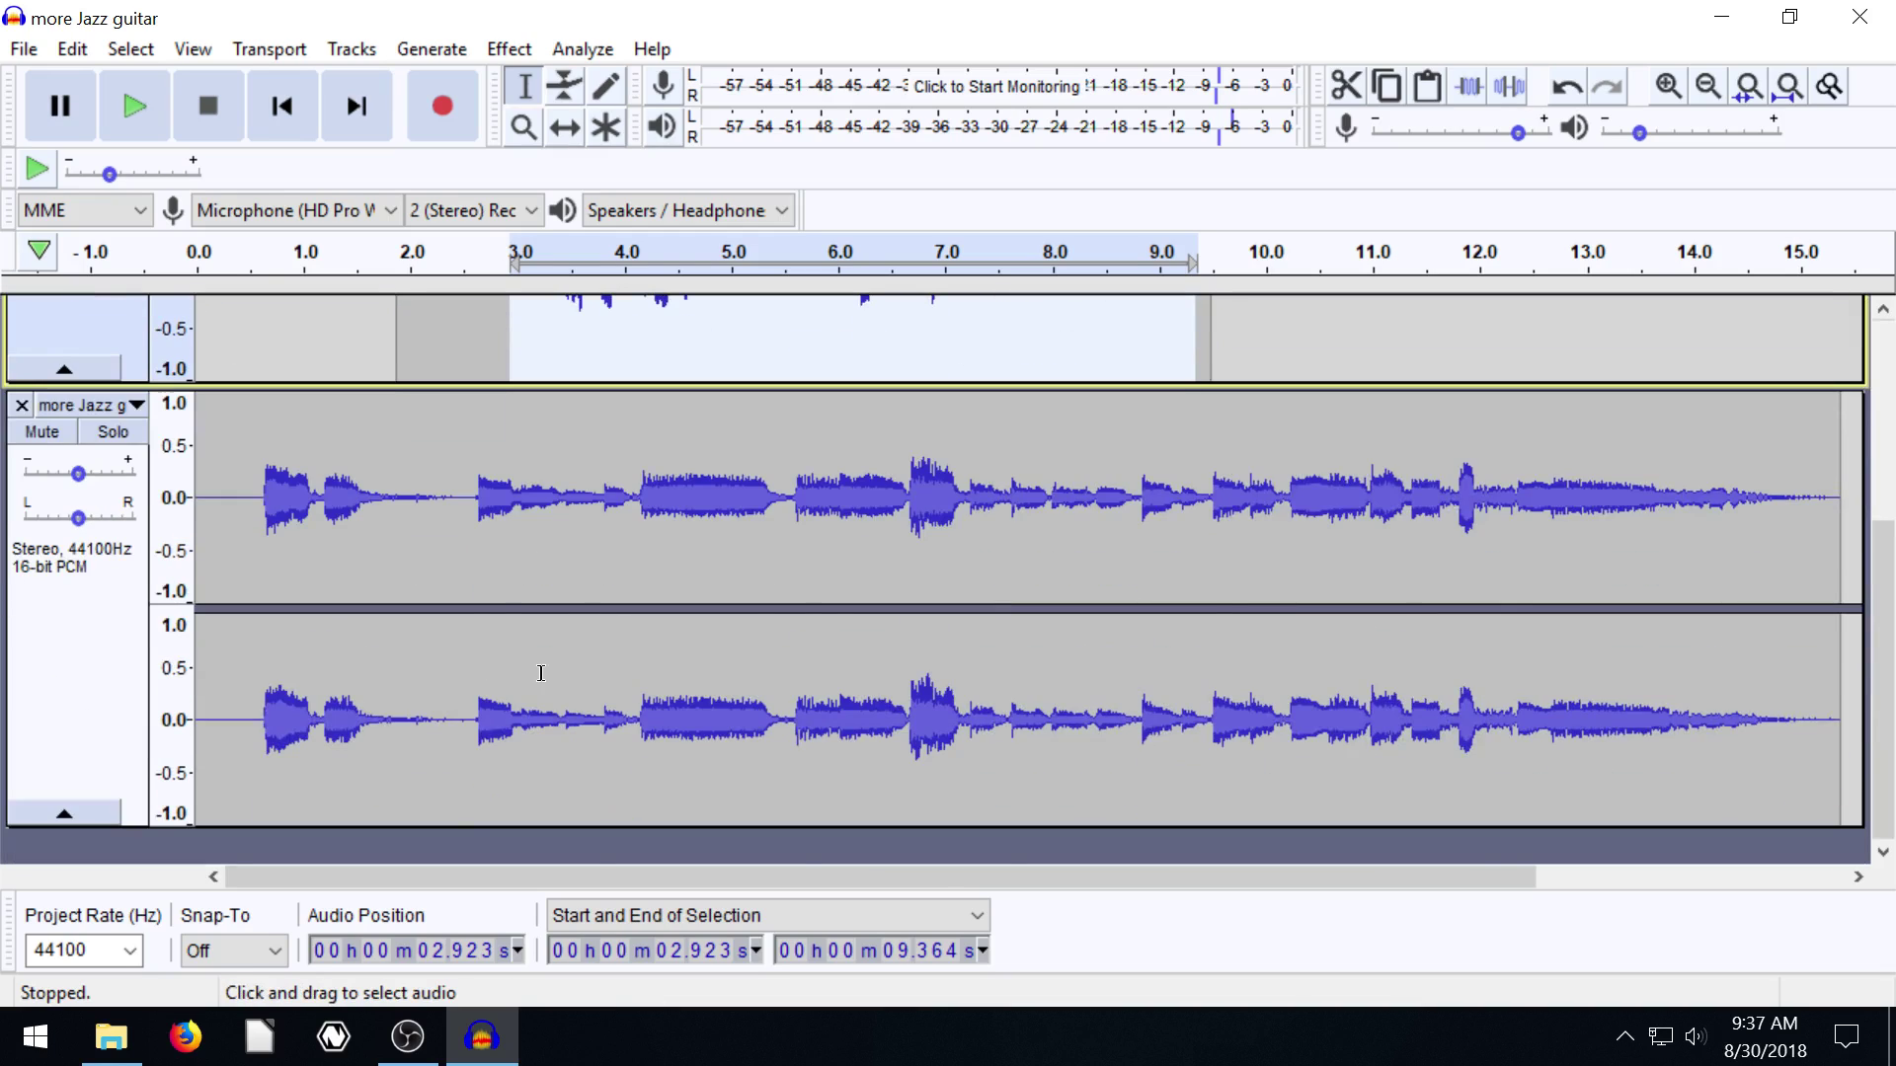
scroll(504, 612, up, 3)
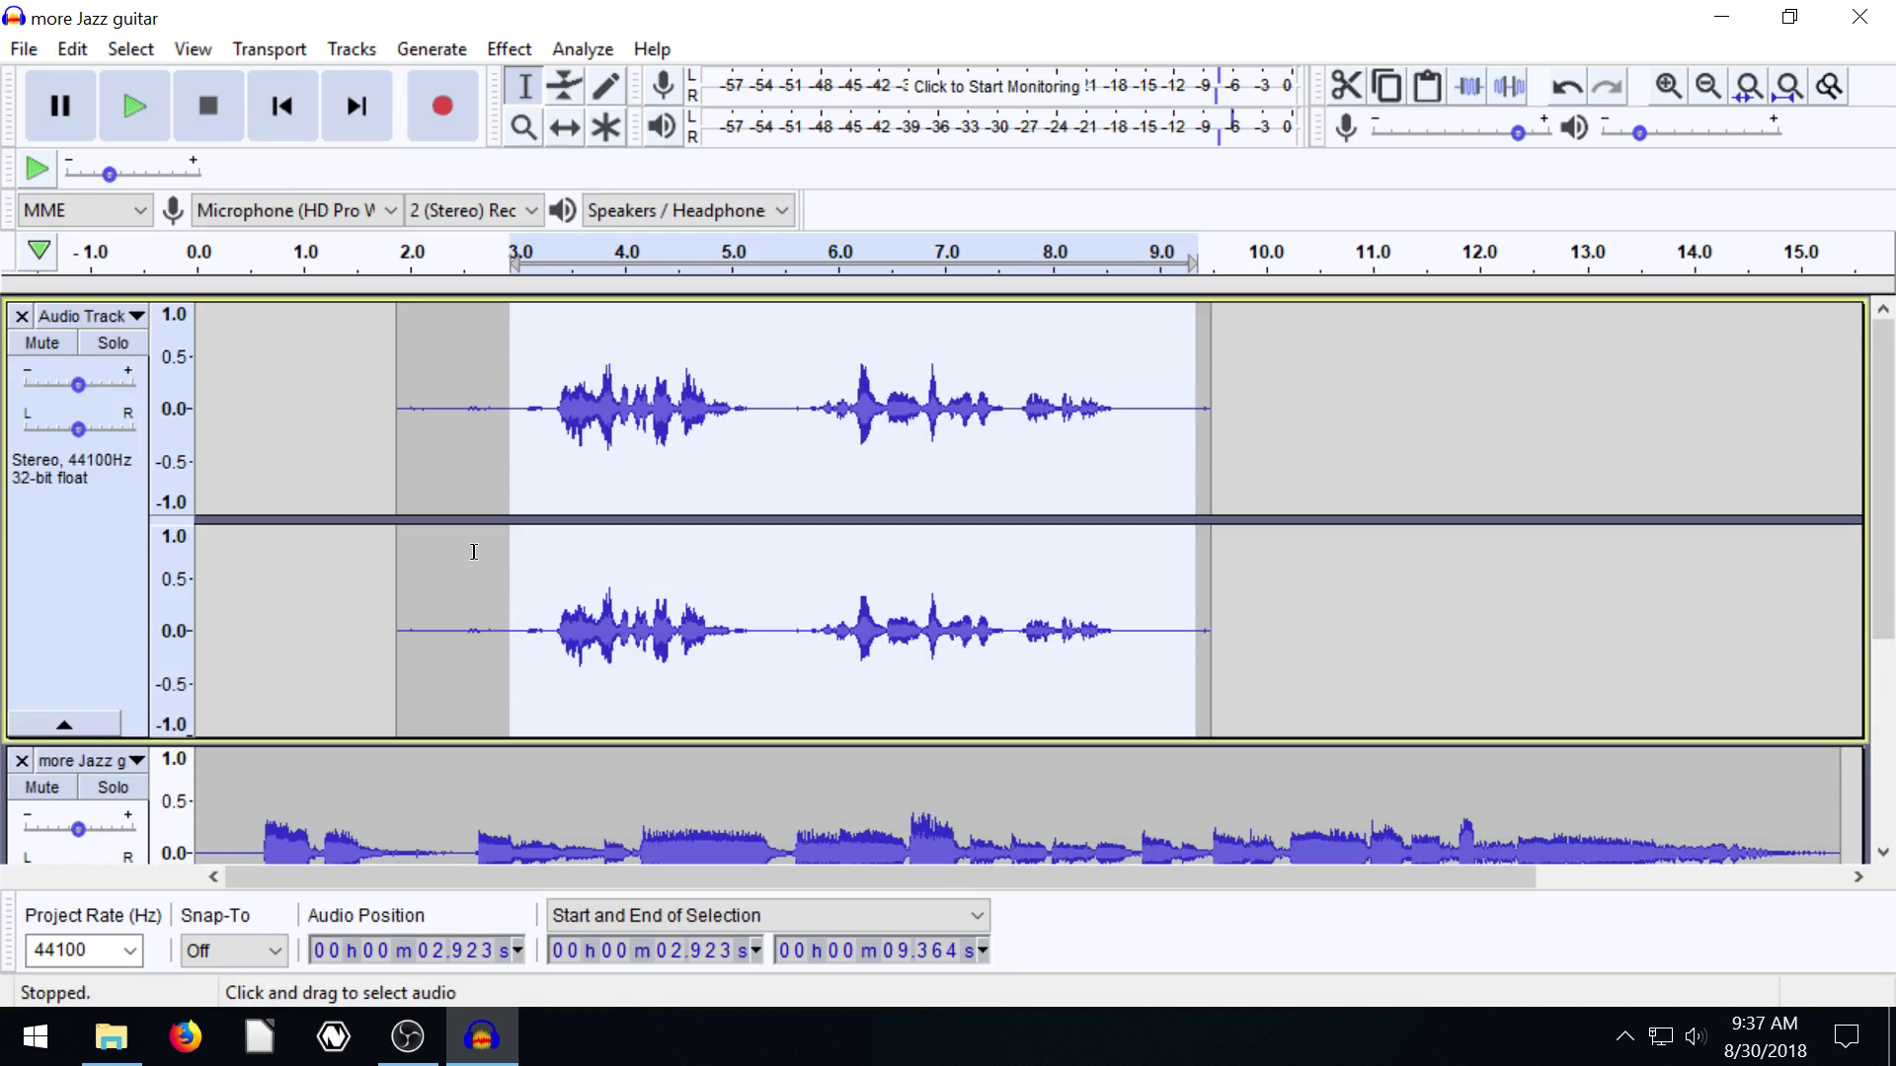
- Clear the time selection by placing the cursor at about 2.4 seconds in the voice track
click(454, 444)
scroll(525, 674, down, 3)
scroll(524, 674, up, 3)
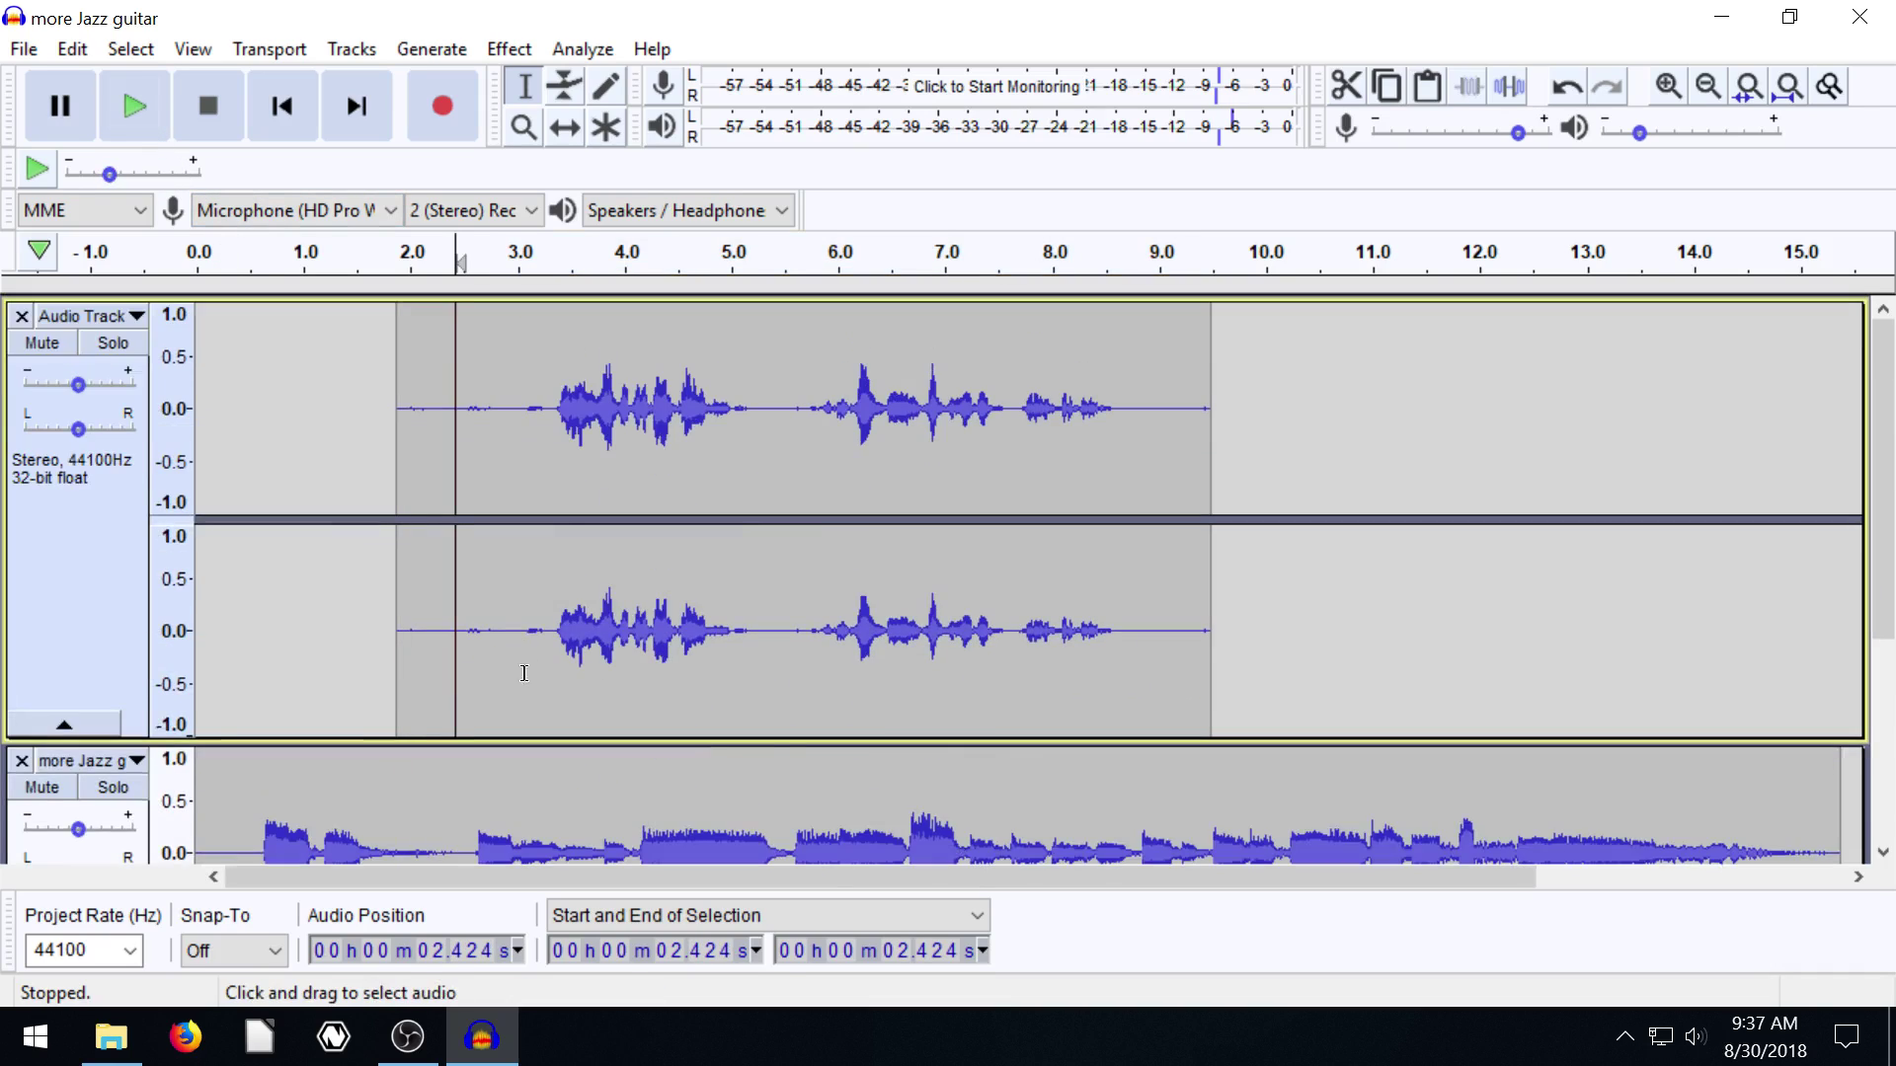
scroll(524, 673, down, 3)
scroll(522, 504, up, 3)
scroll(592, 409, down, 1)
scroll(126, 792, down, 1)
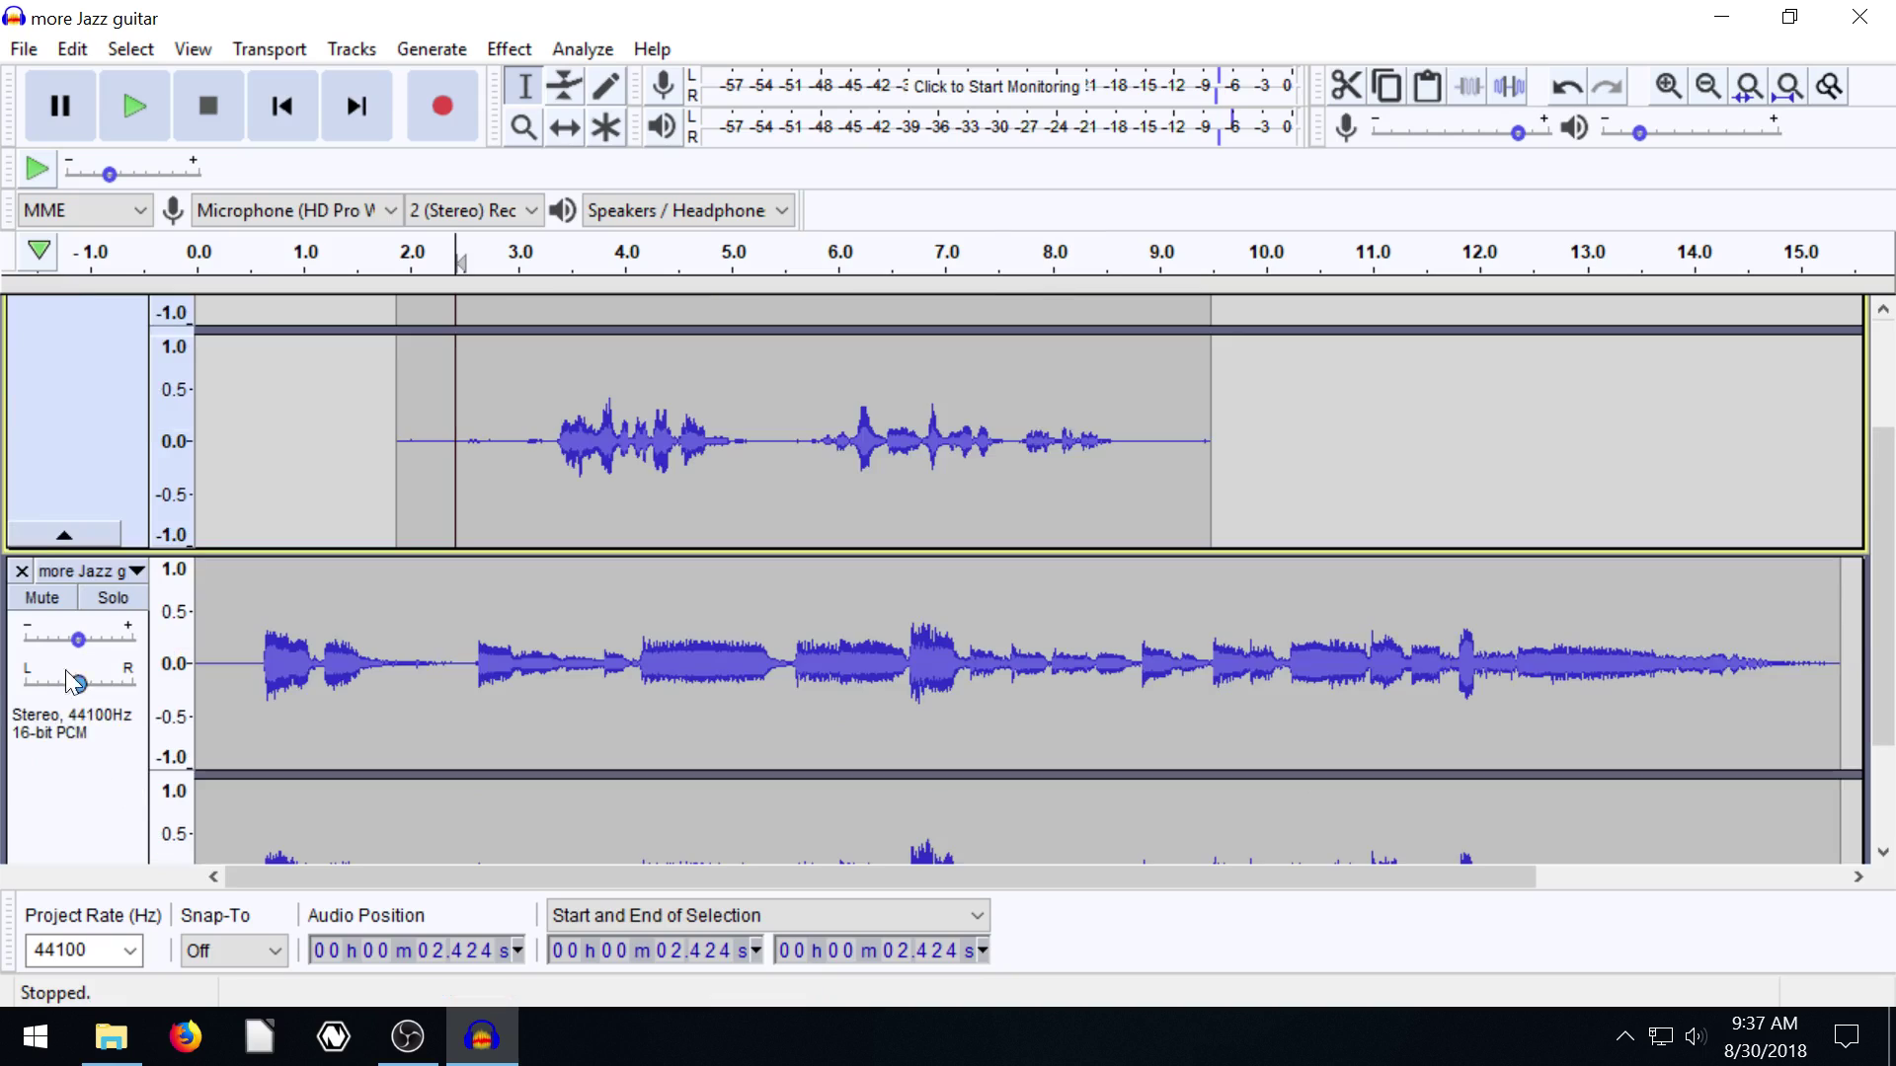
- Play the mix while lowering the jazz guitar track's gain, stop playback, and set the gain to about -2 dB
click(74, 654)
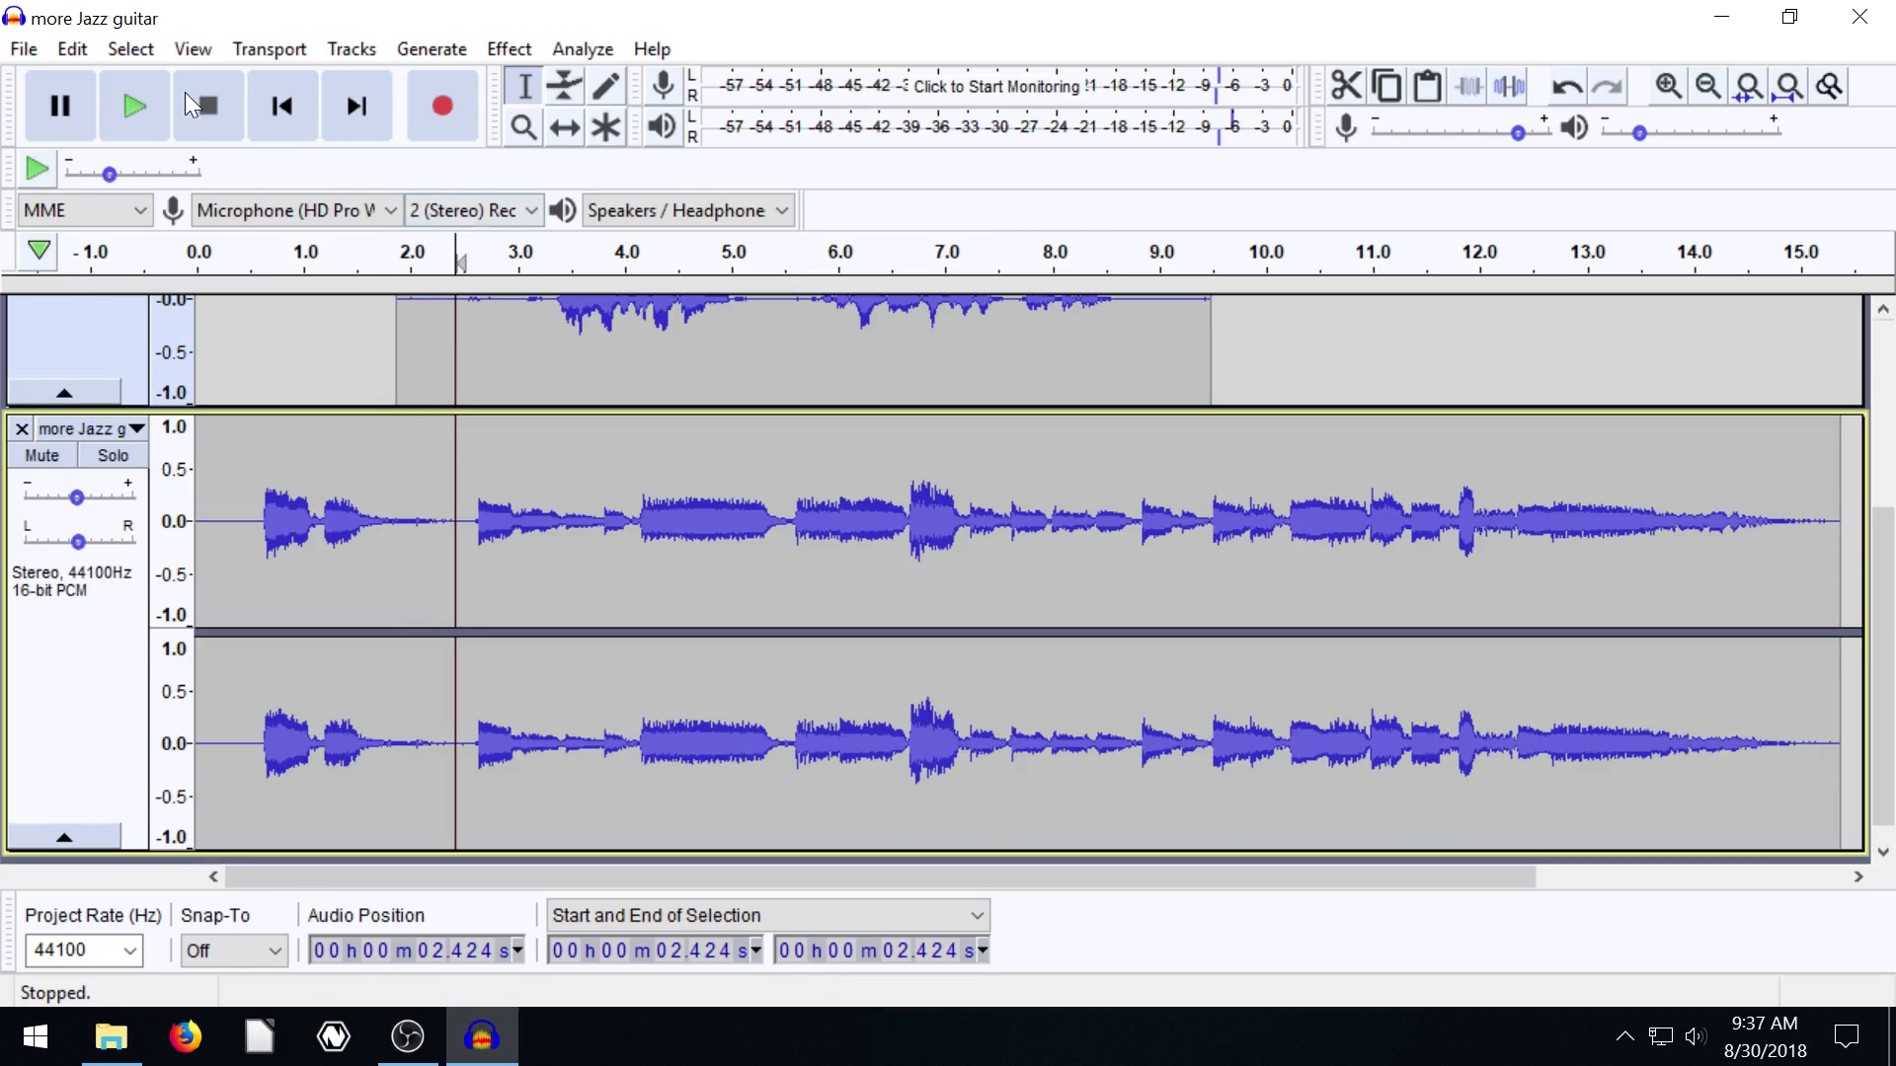
click(146, 118)
scroll(42, 711, down, 1)
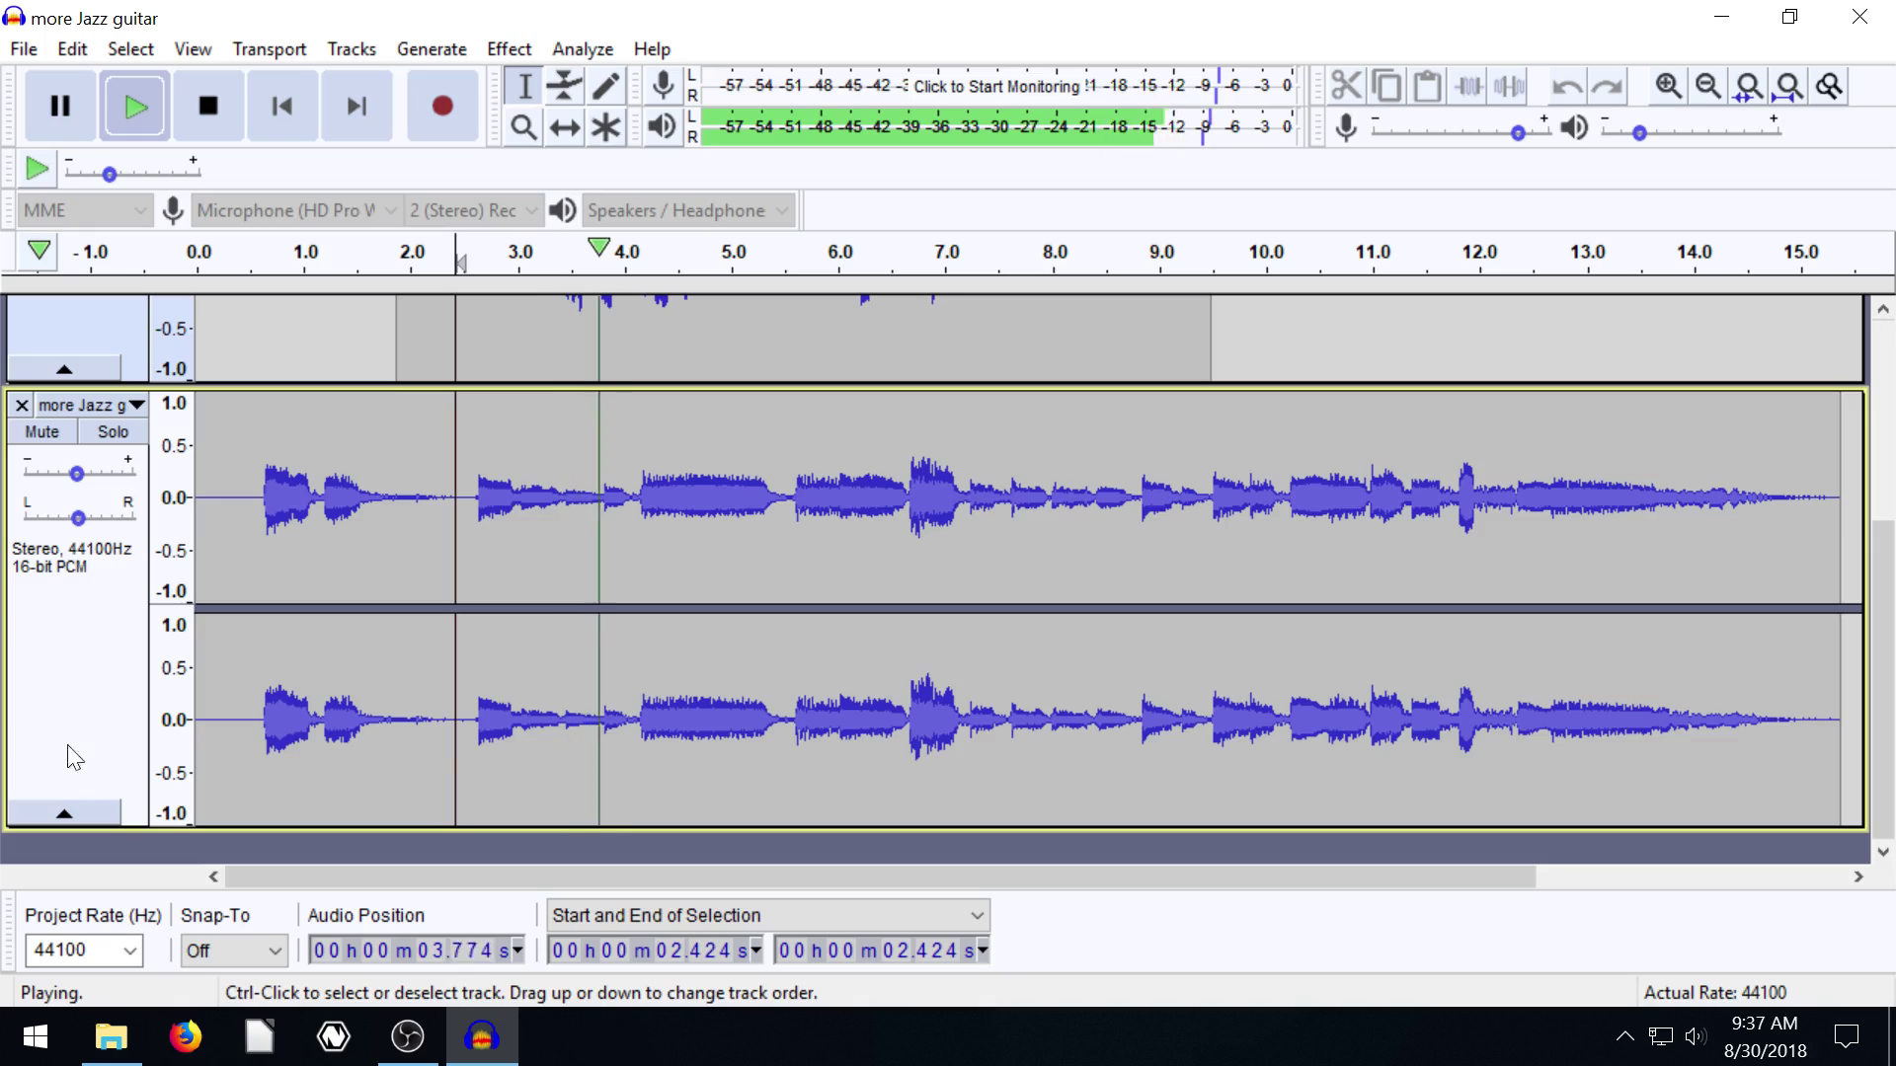
drag(78, 476, 52, 483)
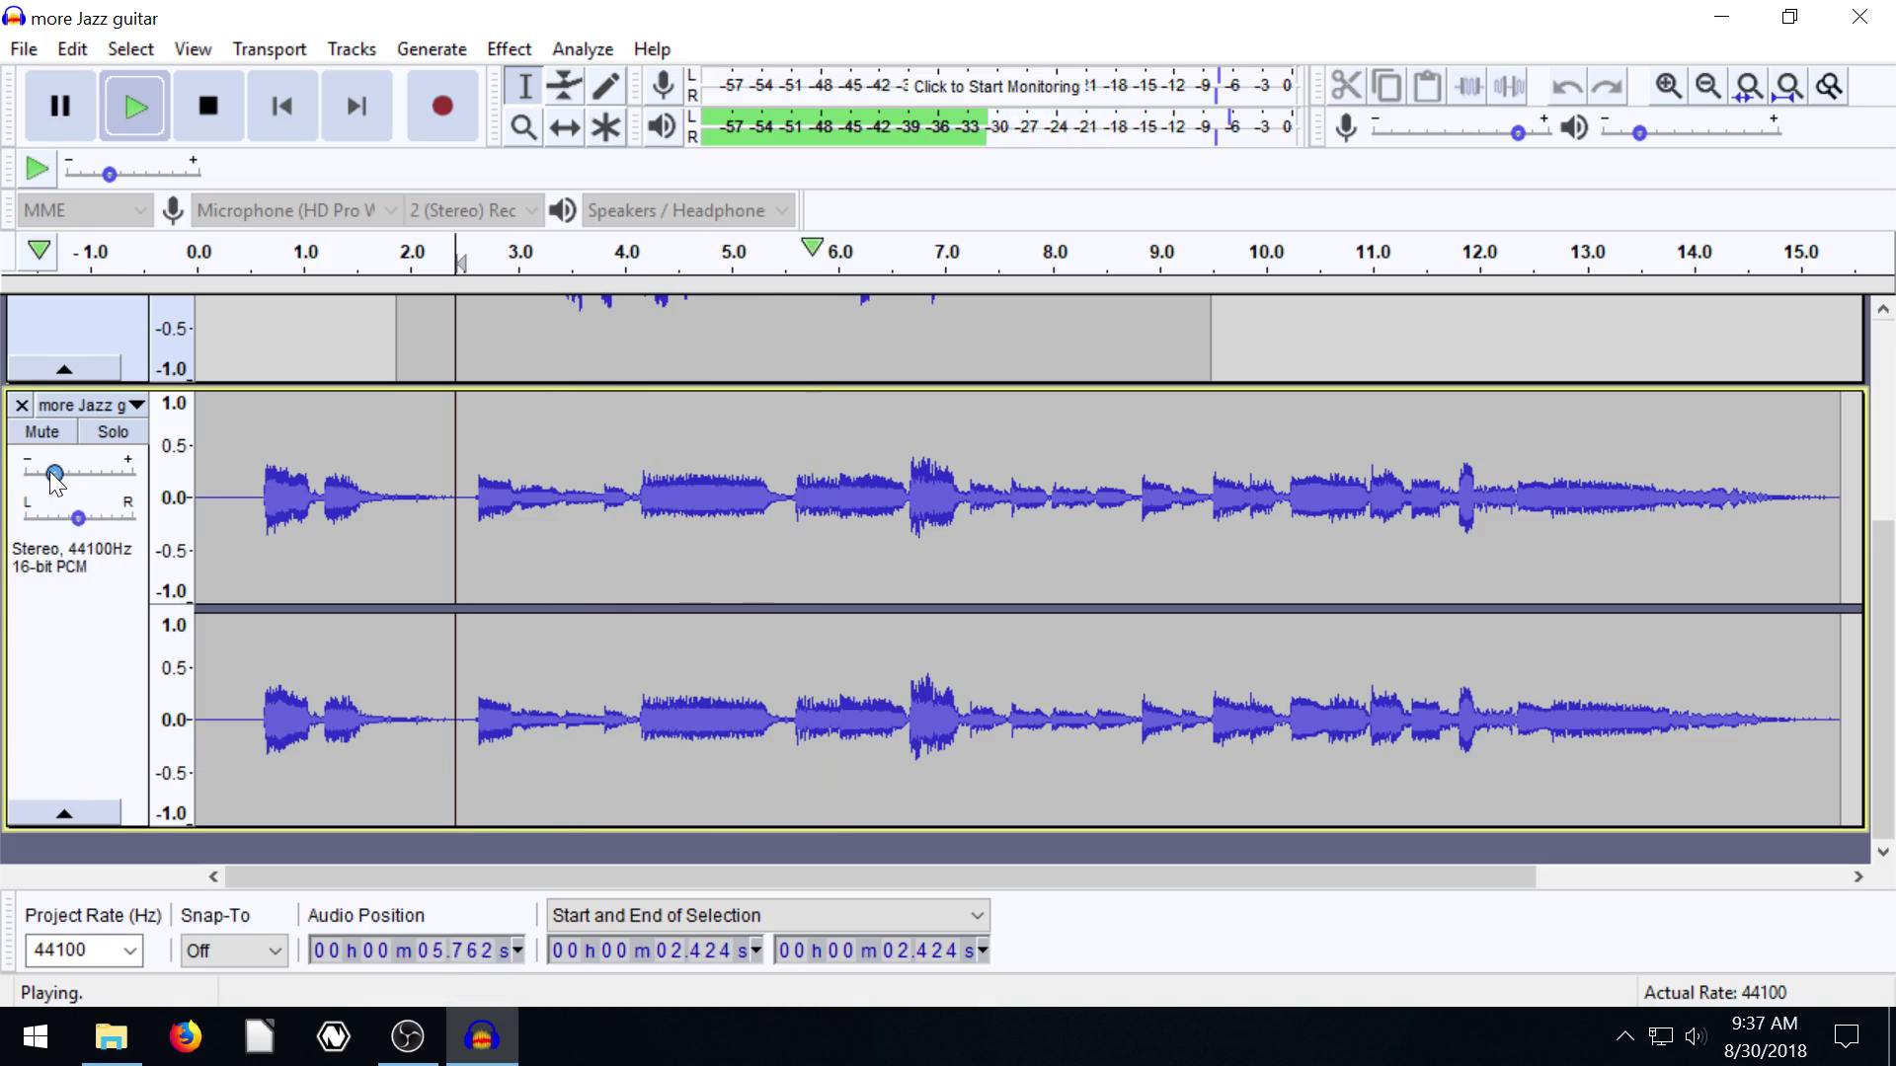
click(207, 106)
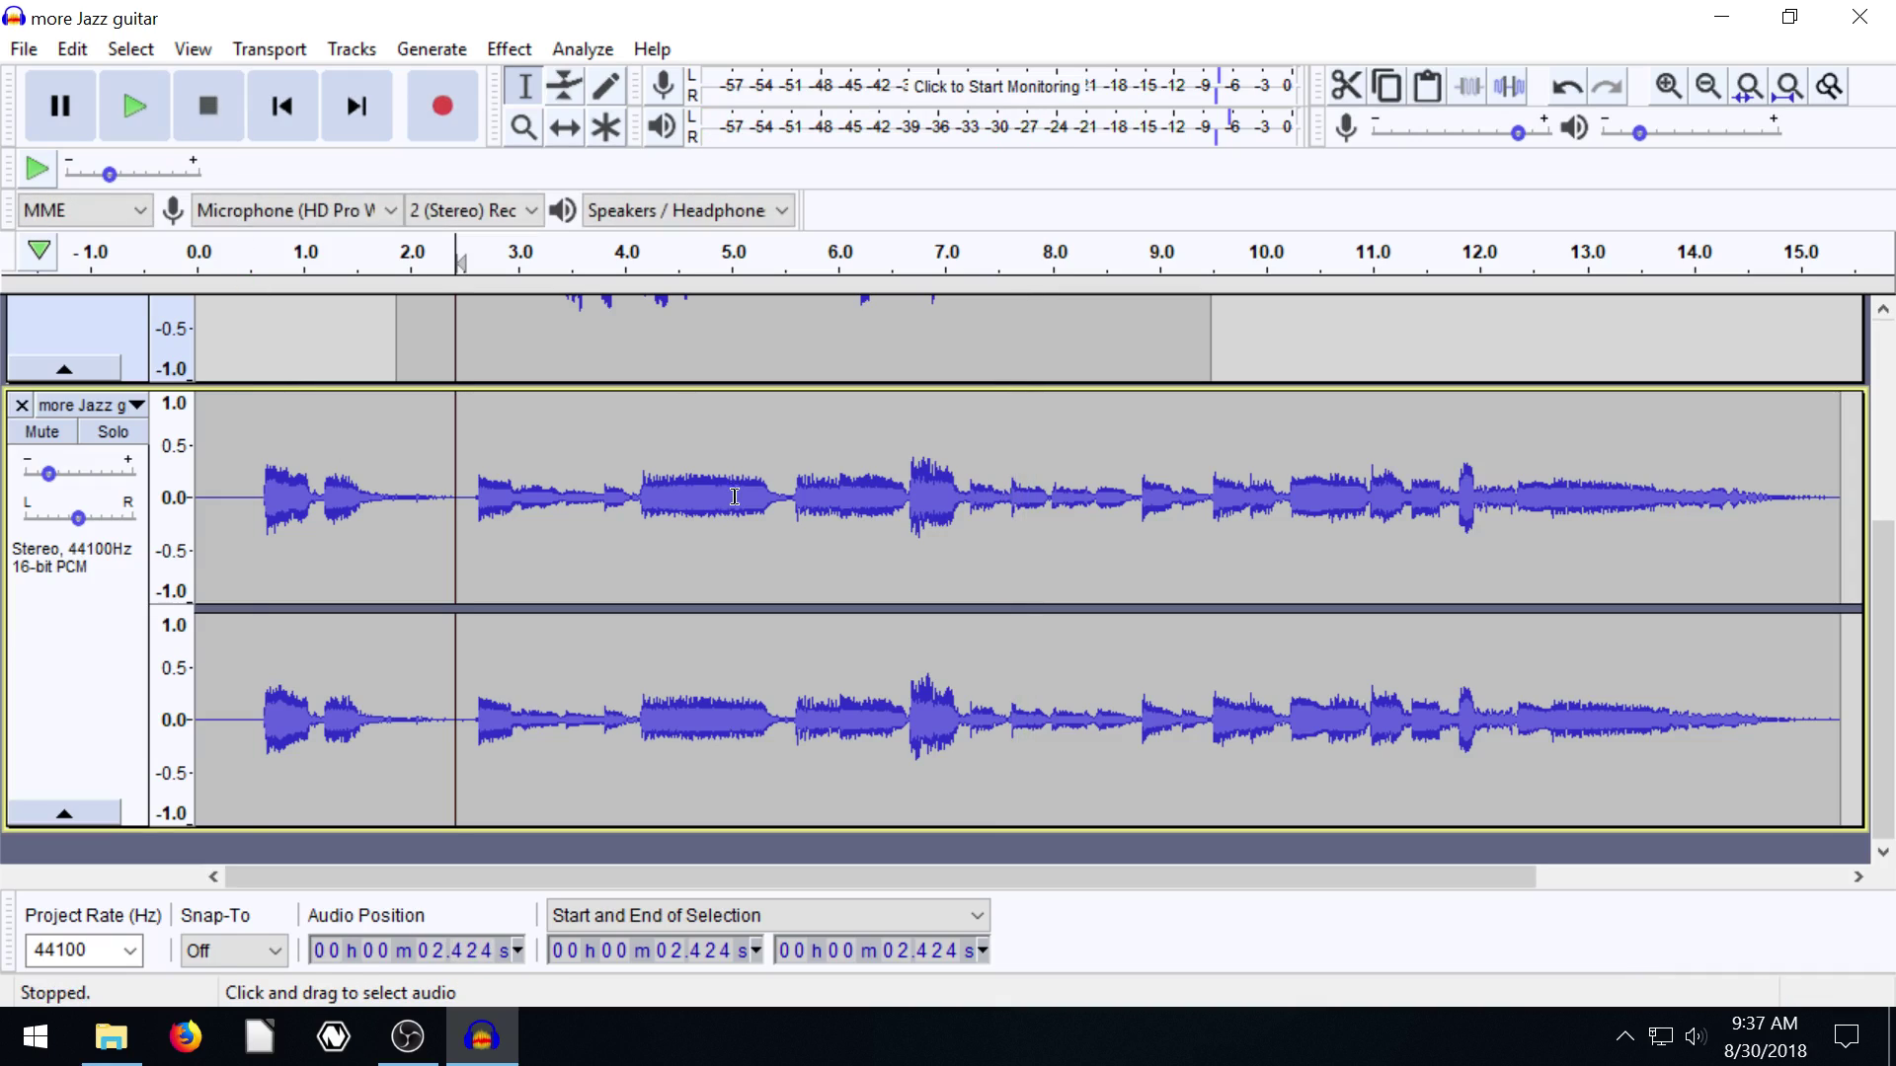
scroll(138, 580, up, 4)
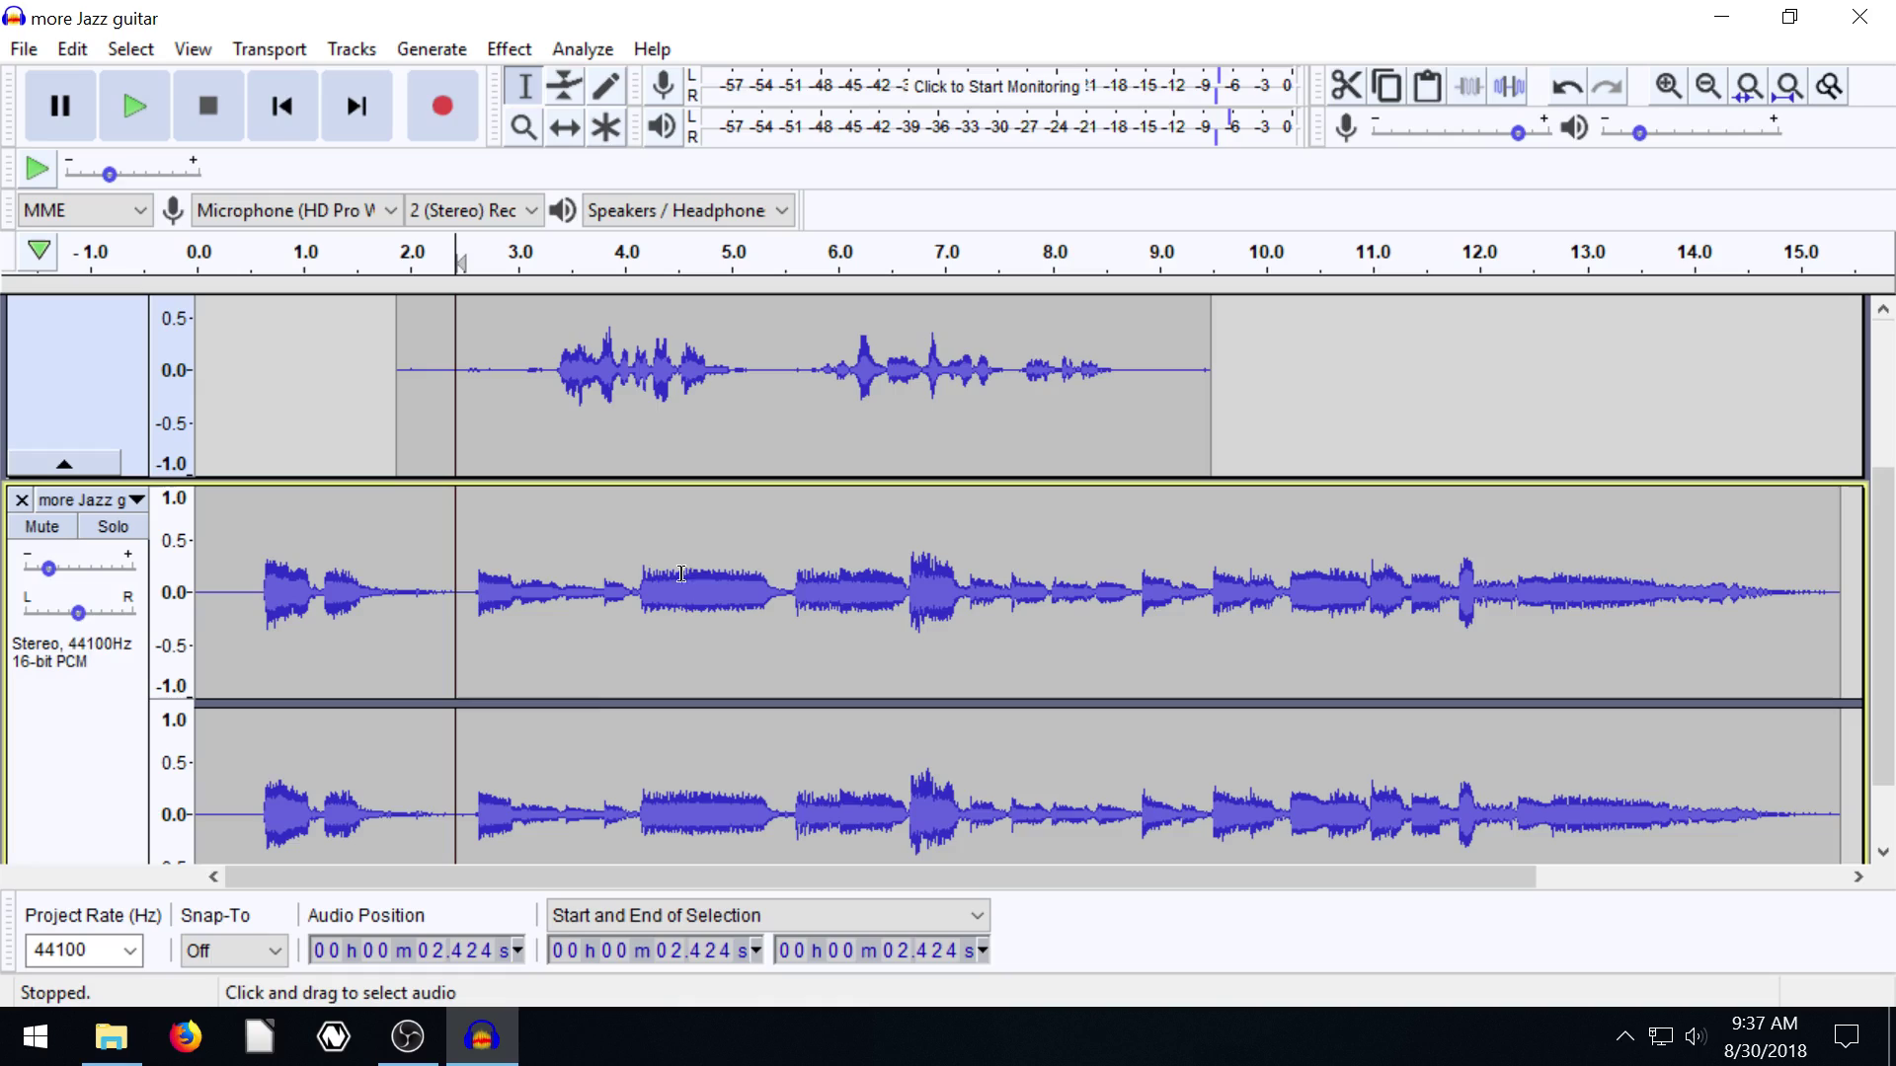
click(45, 568)
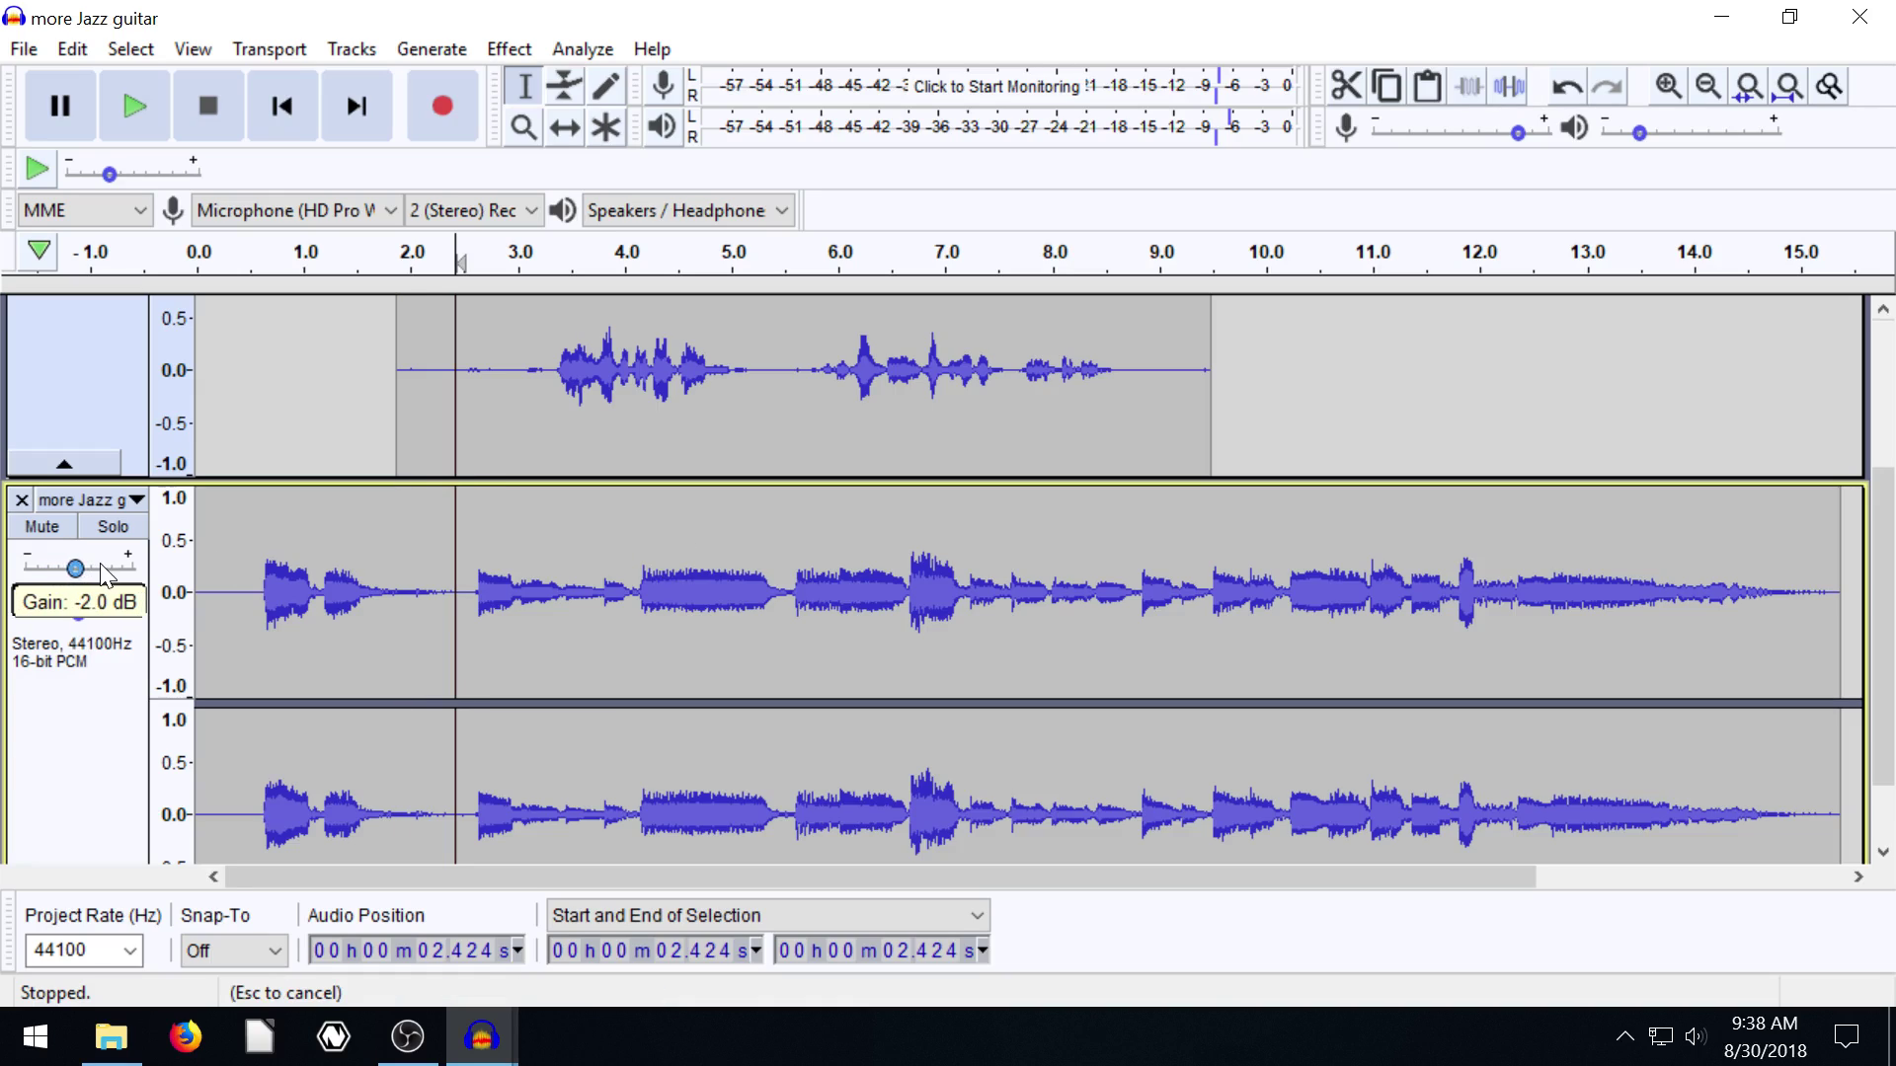
- With the Envelope tool, add a raised point at about 0.5 seconds and a half-amplitude point at about 2.8 seconds on the guitar track
scroll(296, 494, down, 2)
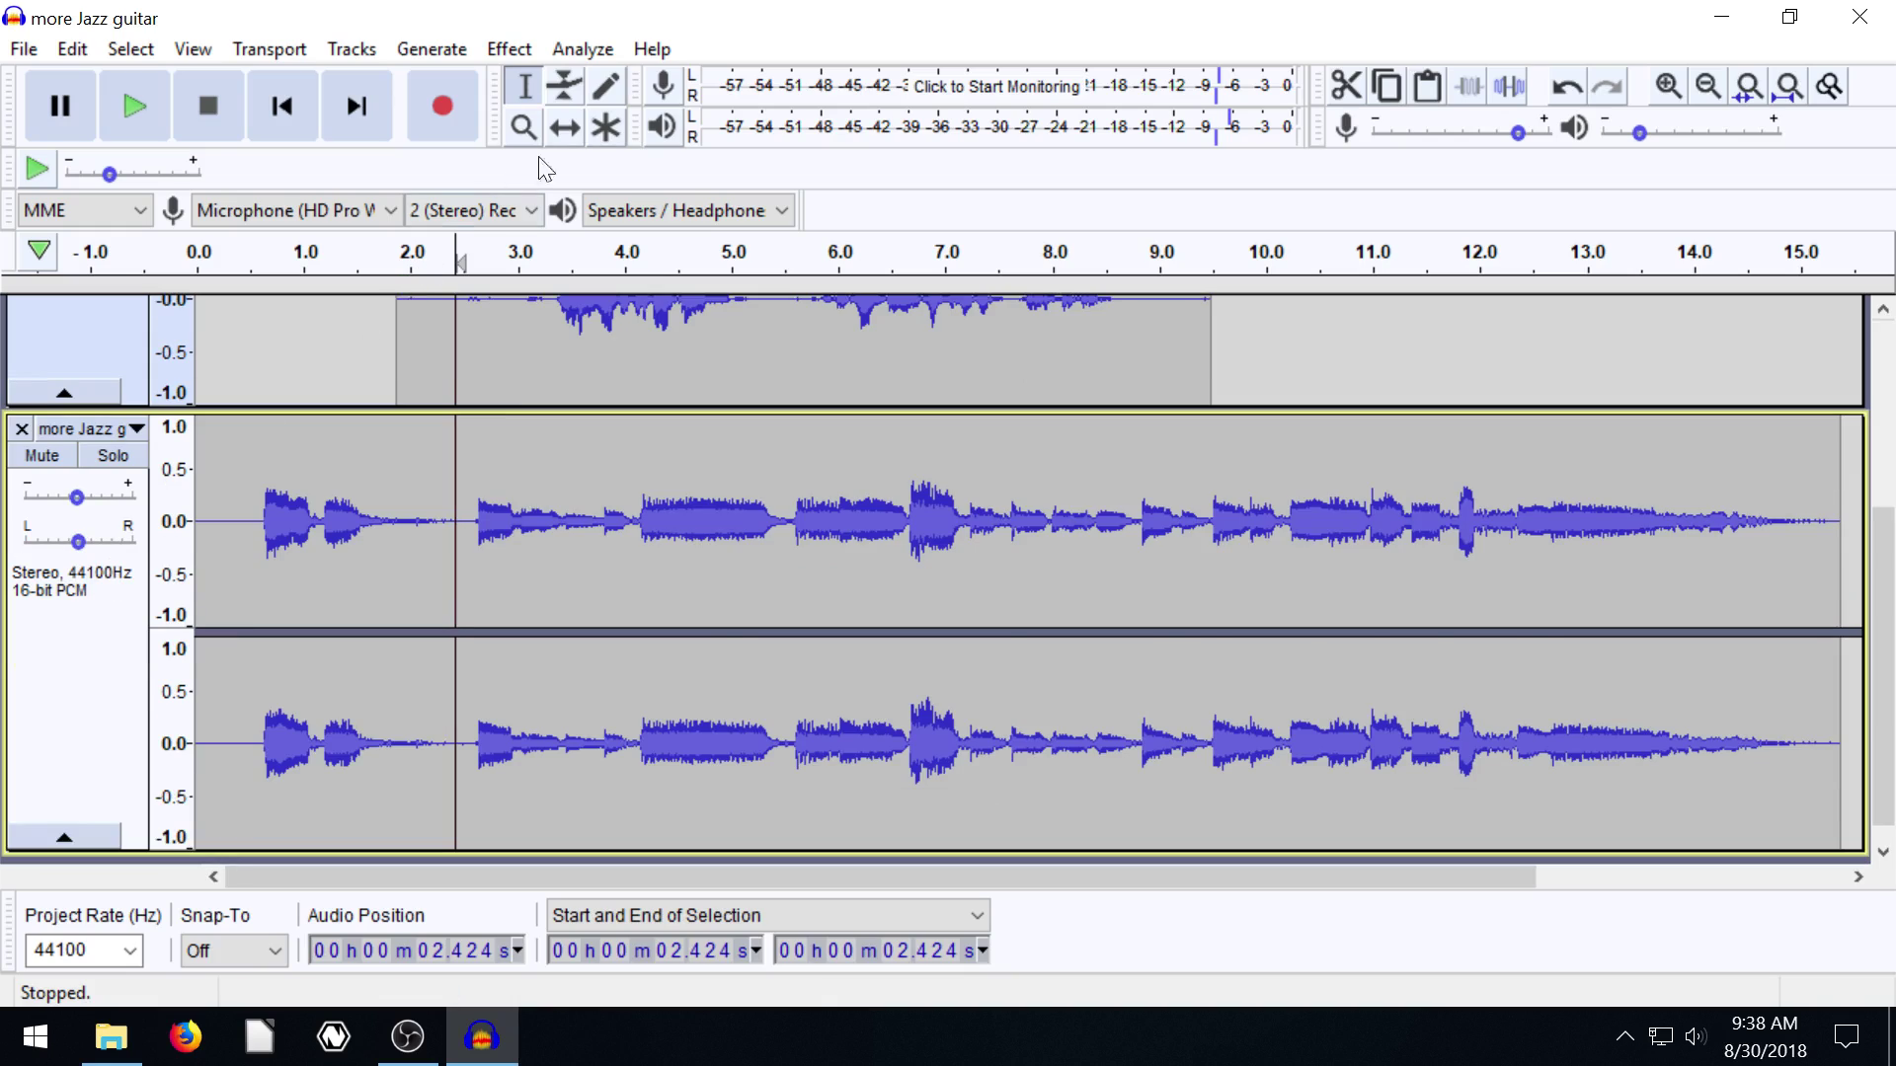
click(565, 87)
click(248, 464)
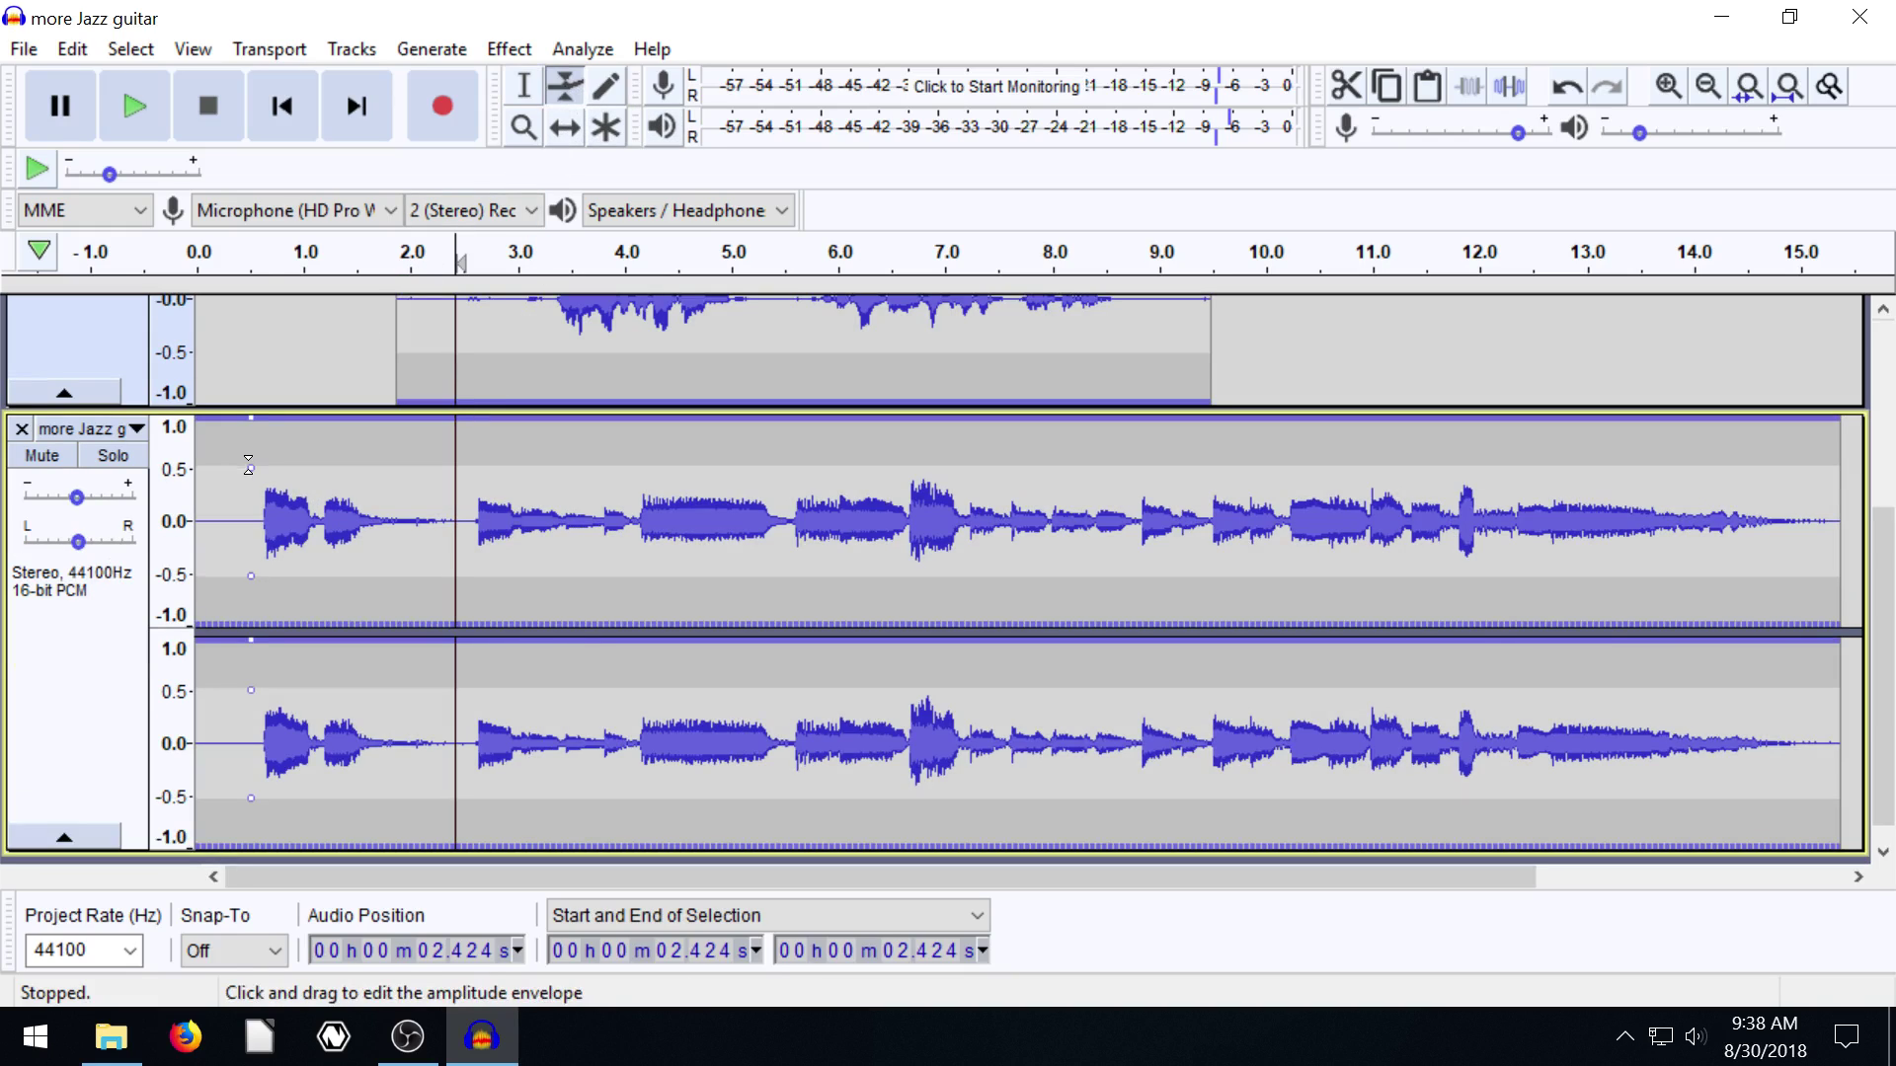
mouse_move(250, 466)
mouse_down()
mouse_move(251, 489)
mouse_move(250, 439)
mouse_up()
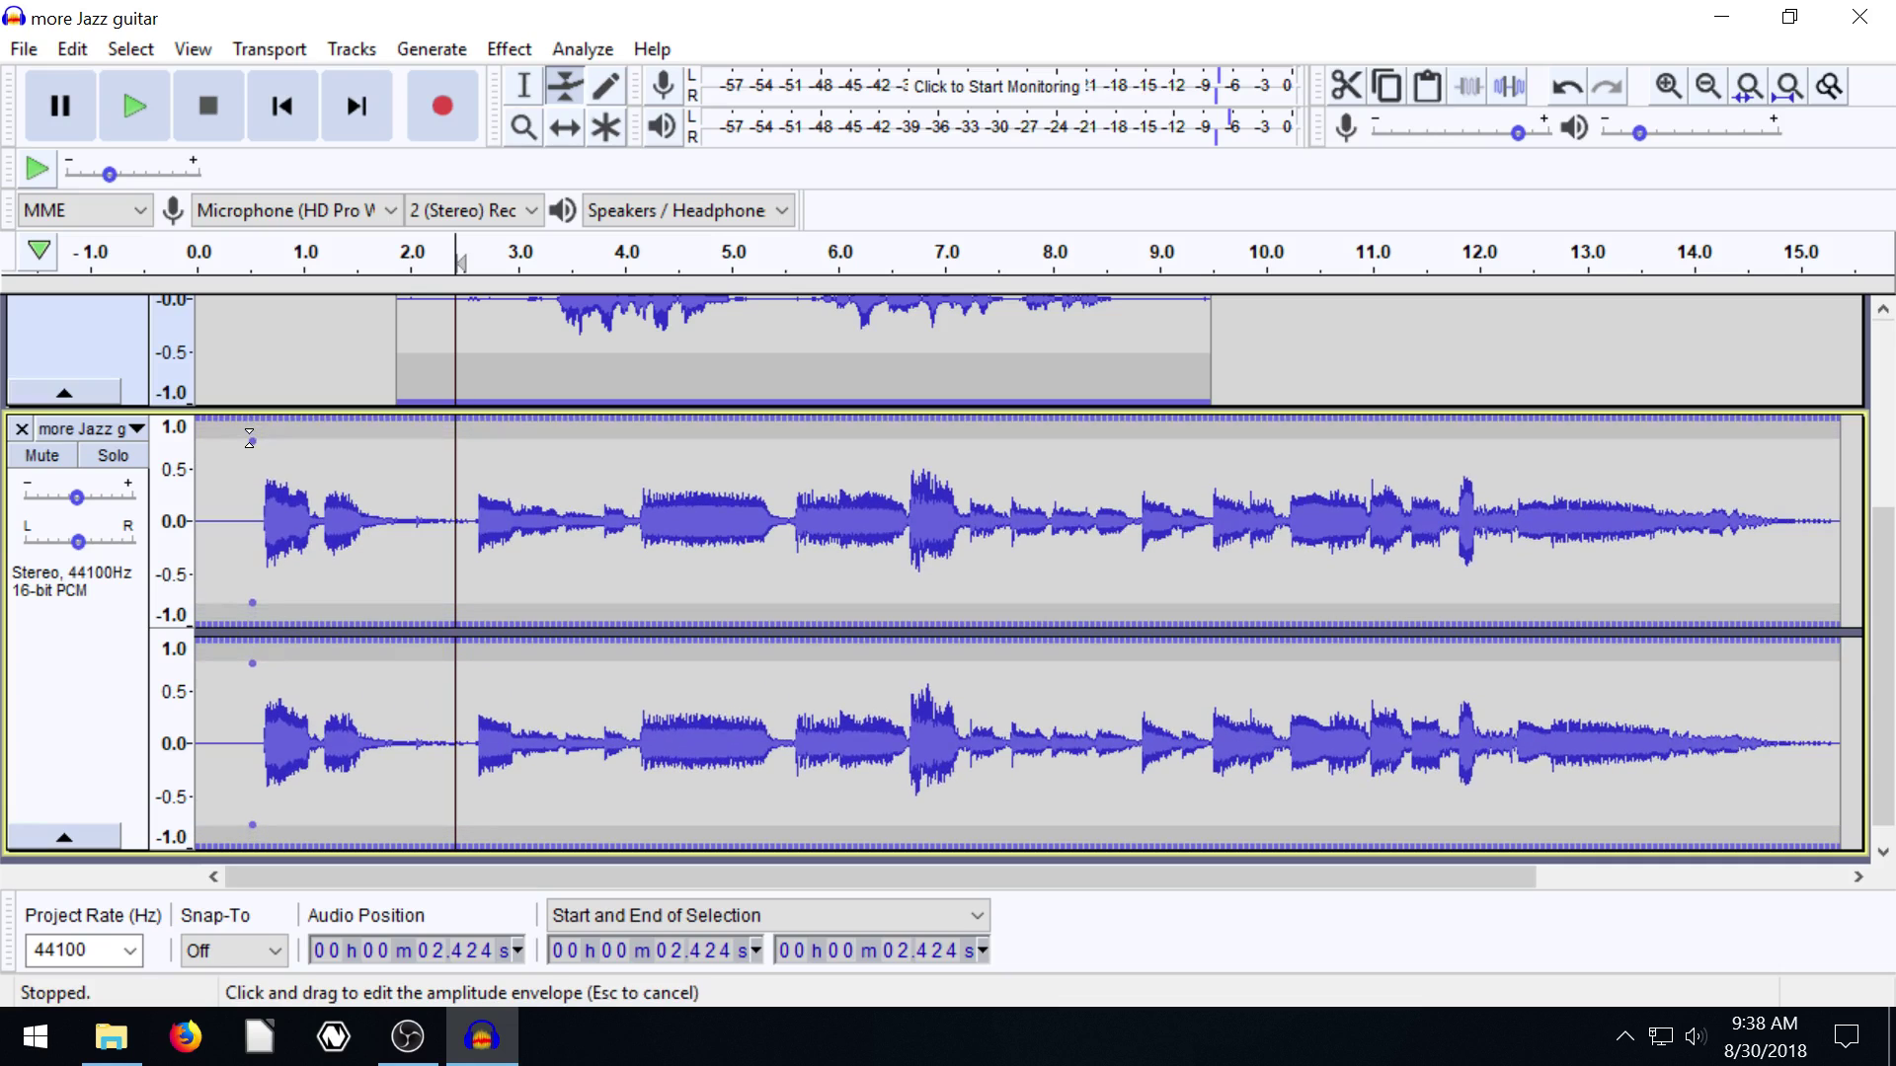
drag(413, 439, 498, 518)
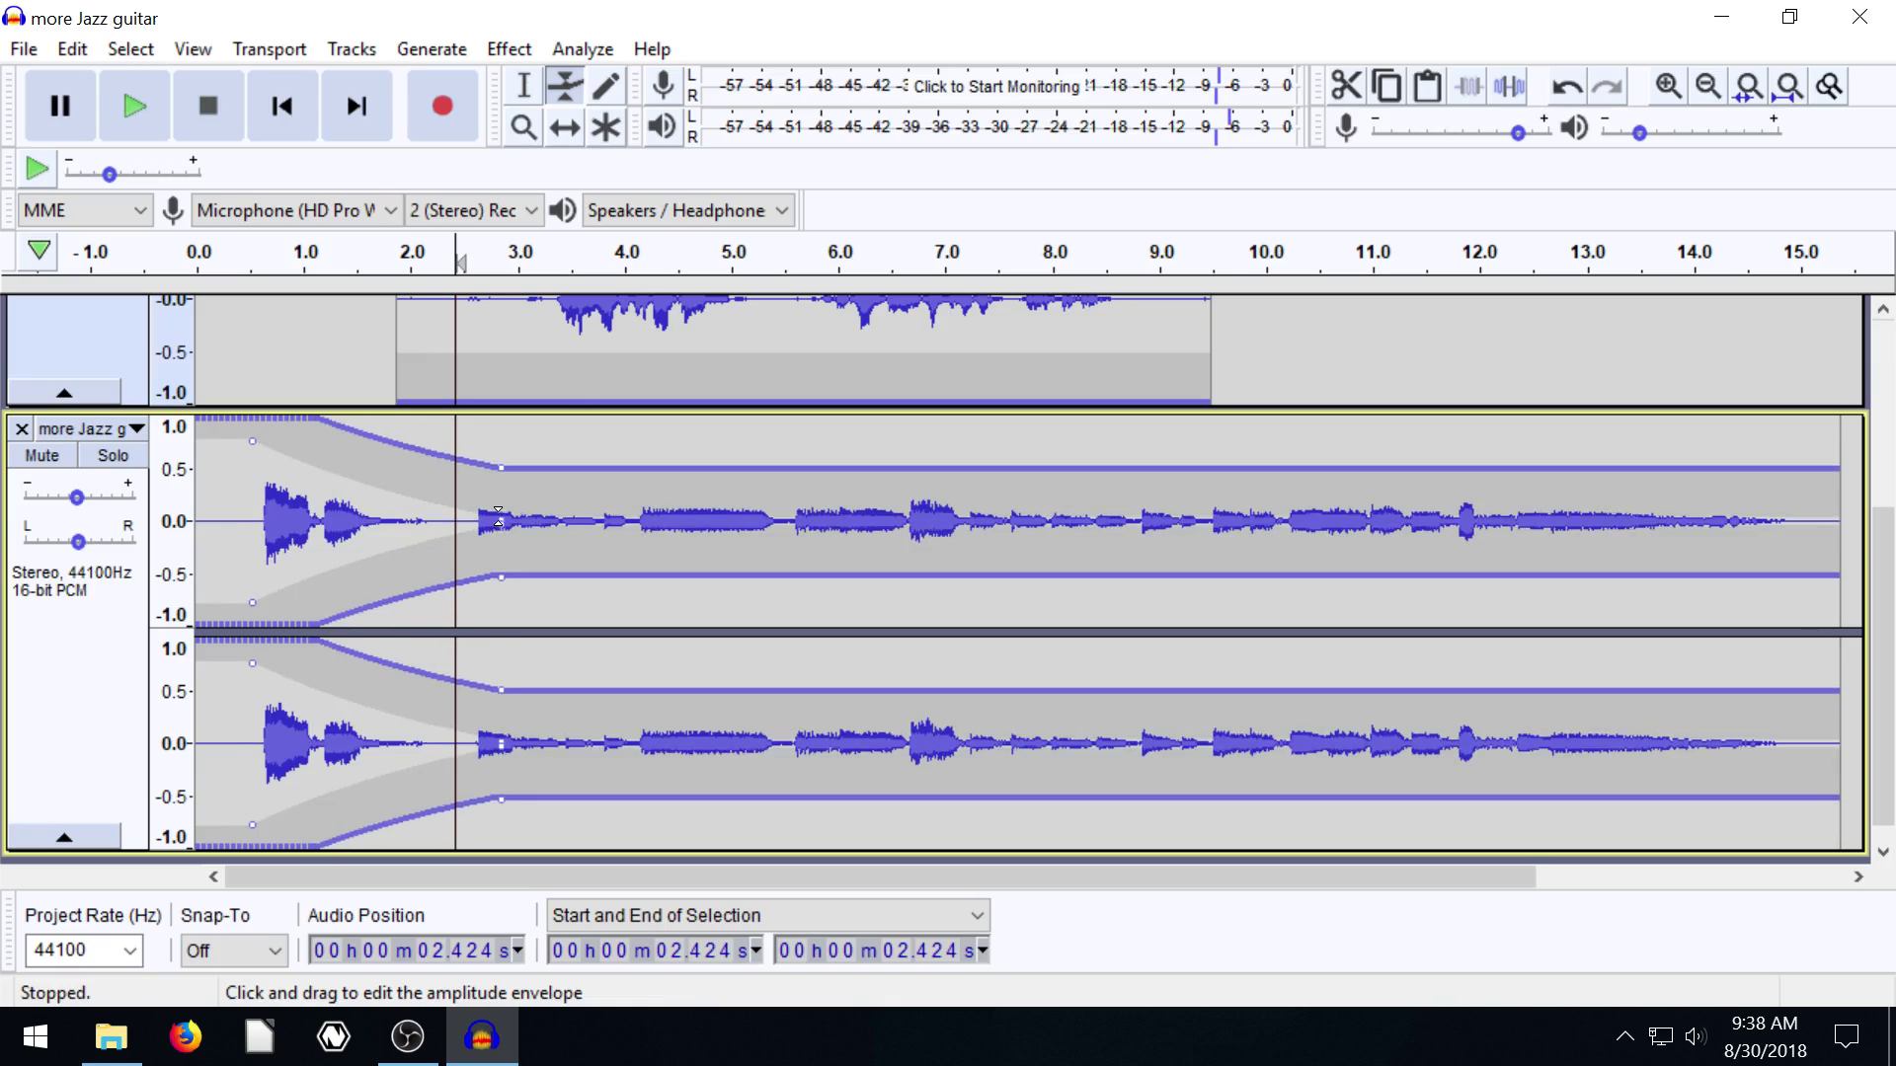
- Add a raised envelope point at about 9.3 seconds and a lowered one at about 8.8 seconds on the guitar track
scroll(598, 505, up, 2)
scroll(605, 504, down, 1)
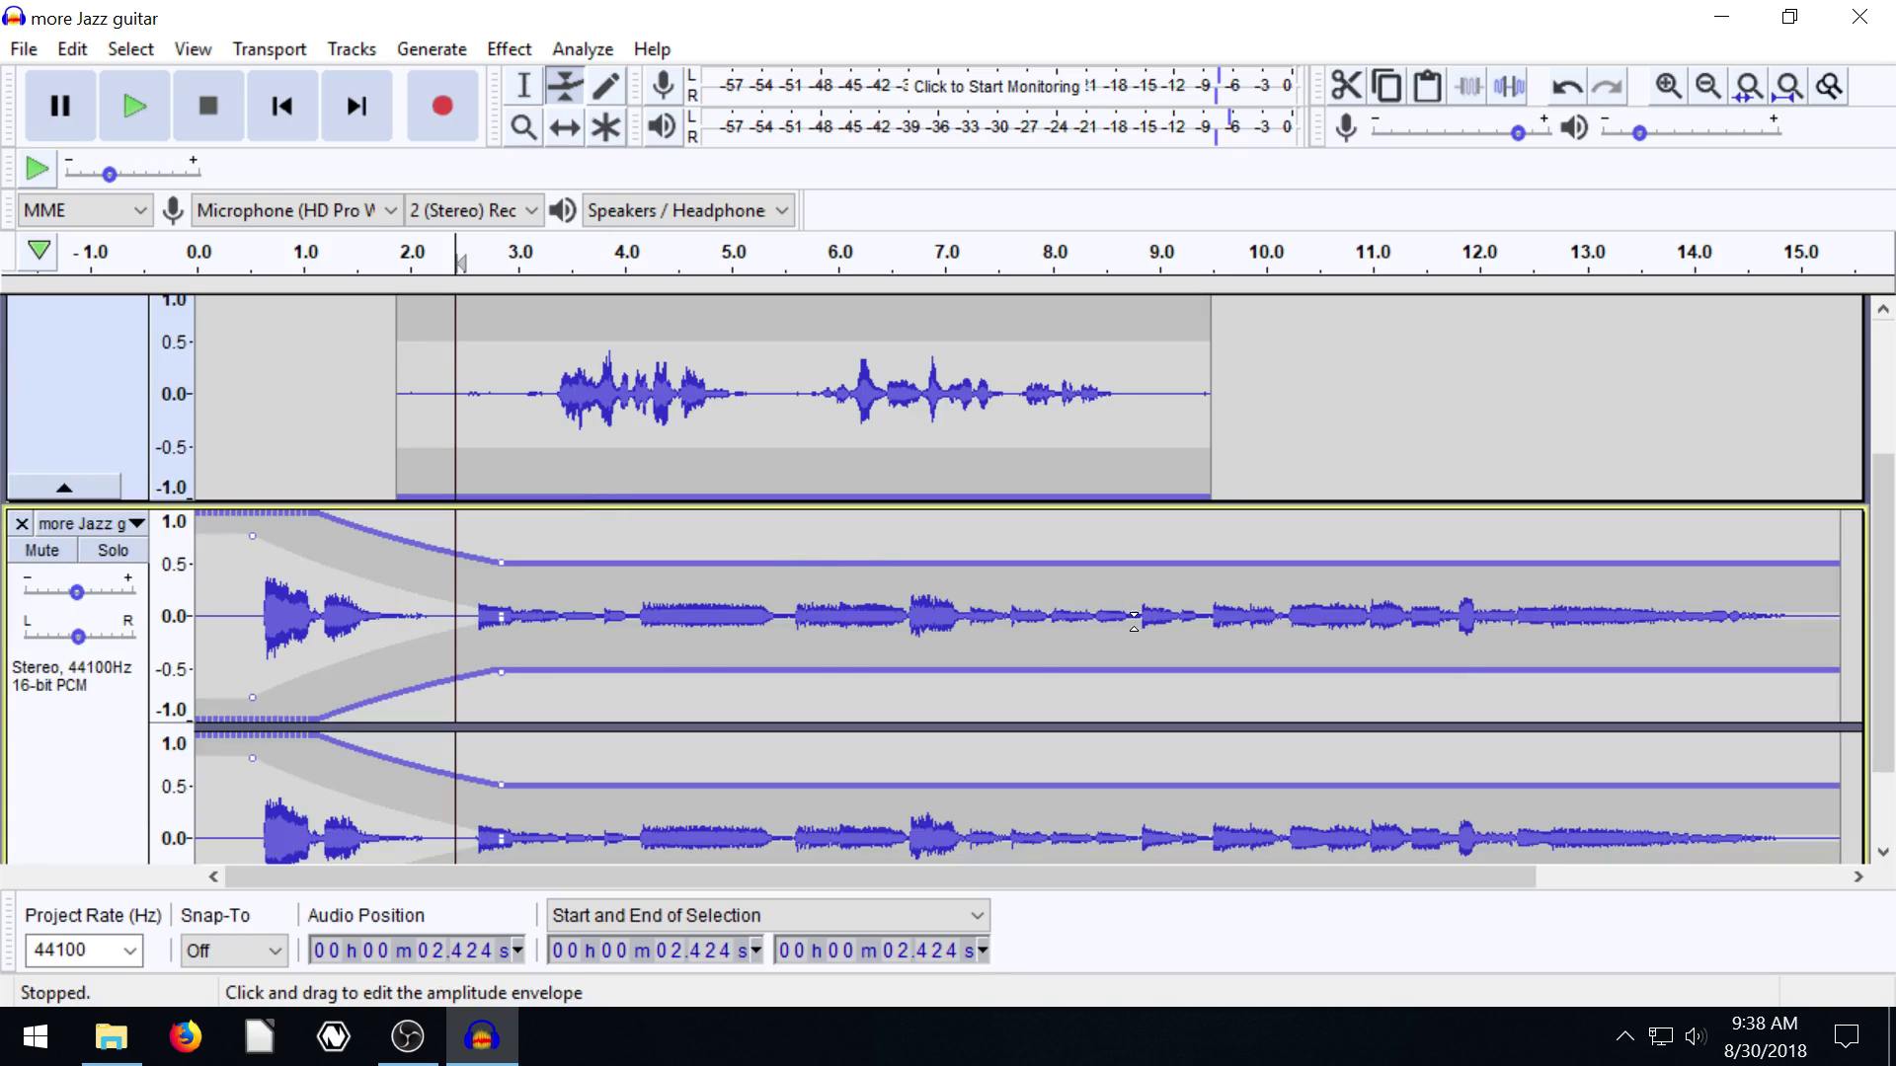
drag(1156, 592, 1194, 544)
scroll(1058, 542, down, 1)
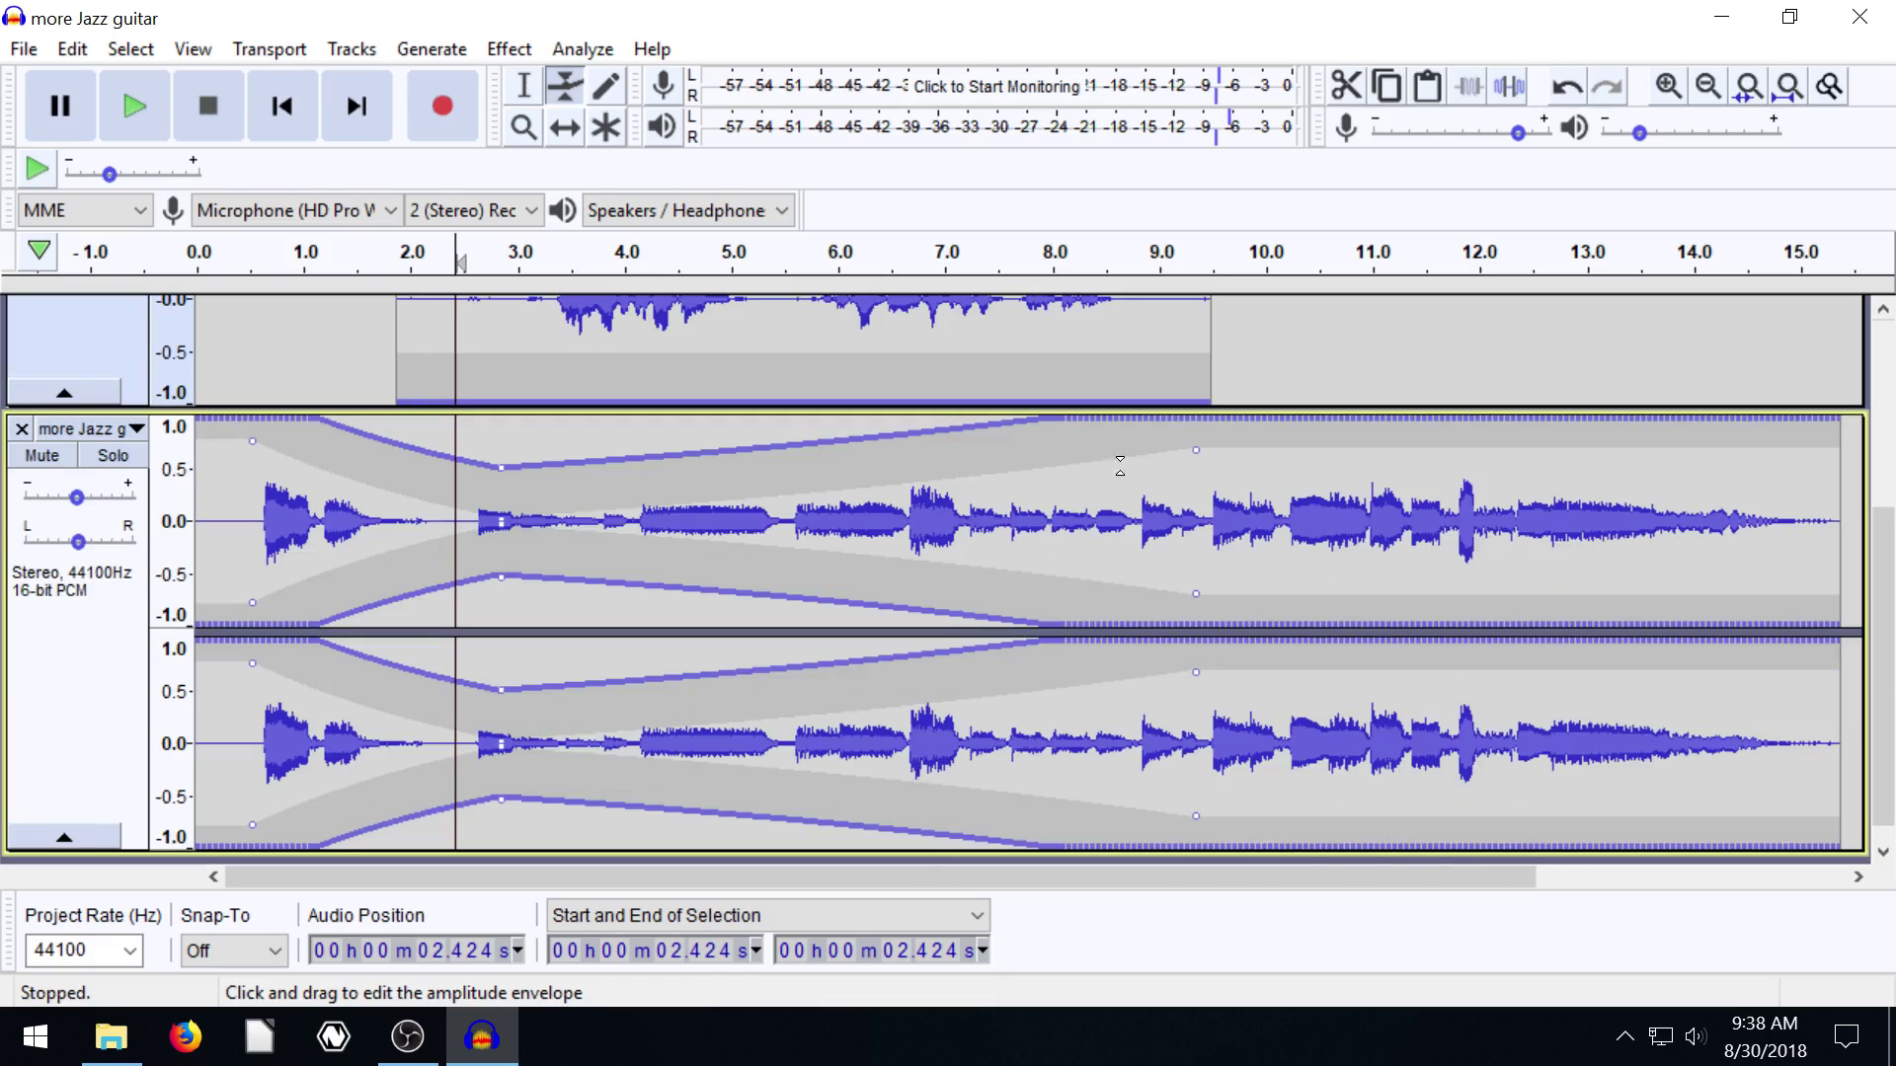
drag(1143, 454, 1137, 457)
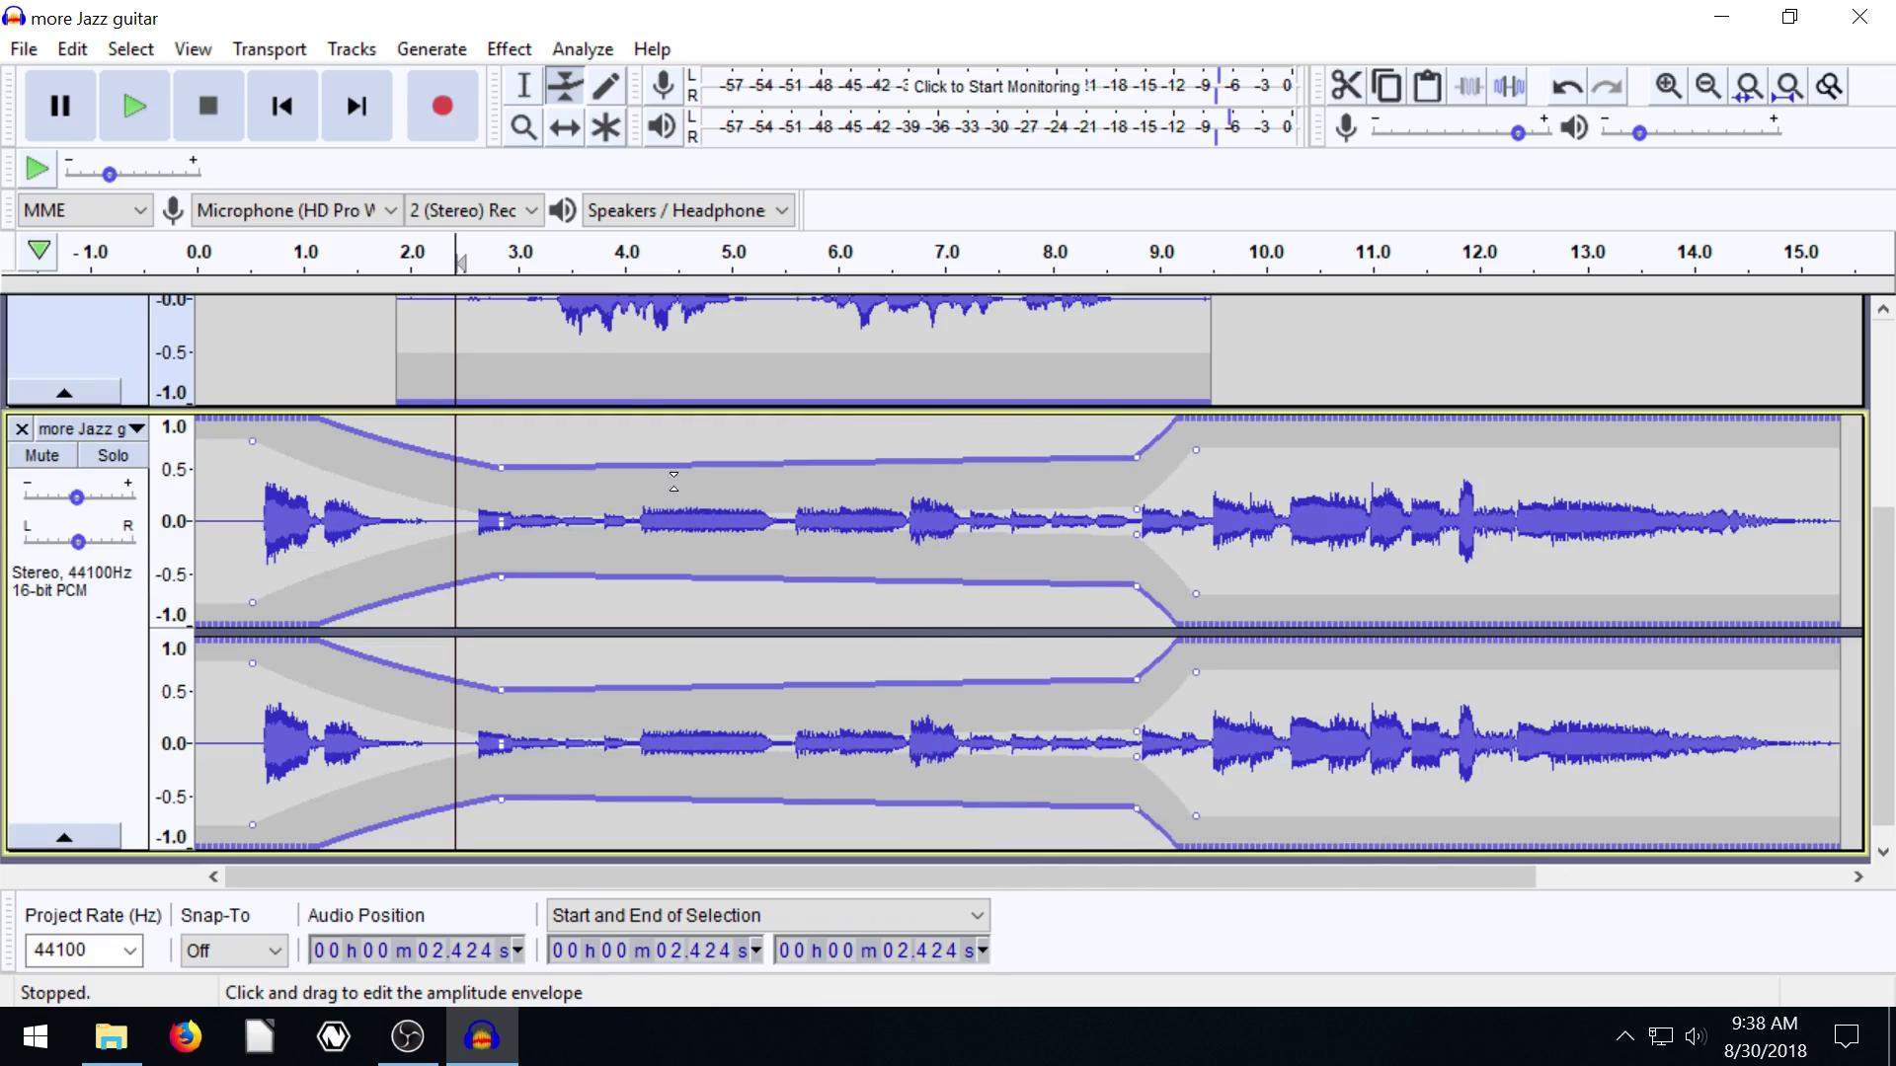
- Play the mix from about 2.4 seconds to check the guitar's lowered volume under the voice, and stop playback
click(140, 93)
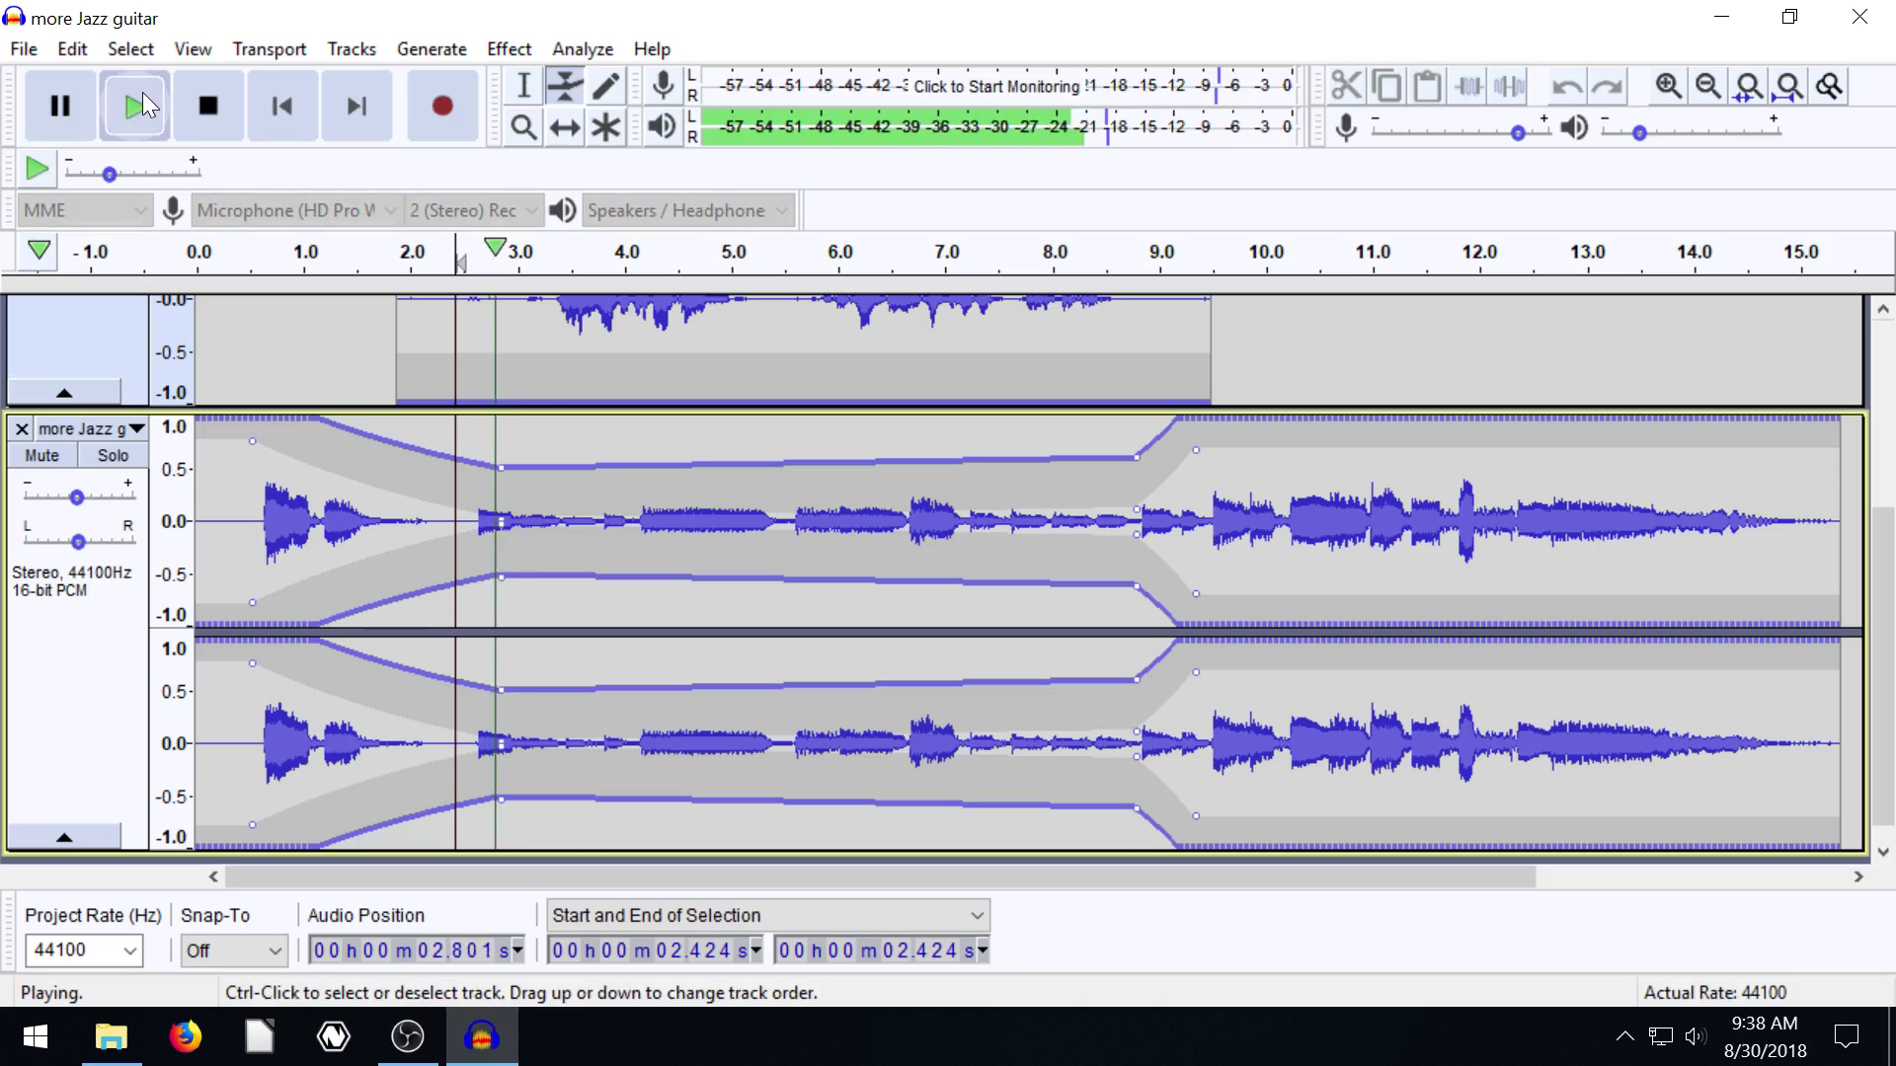
click(226, 108)
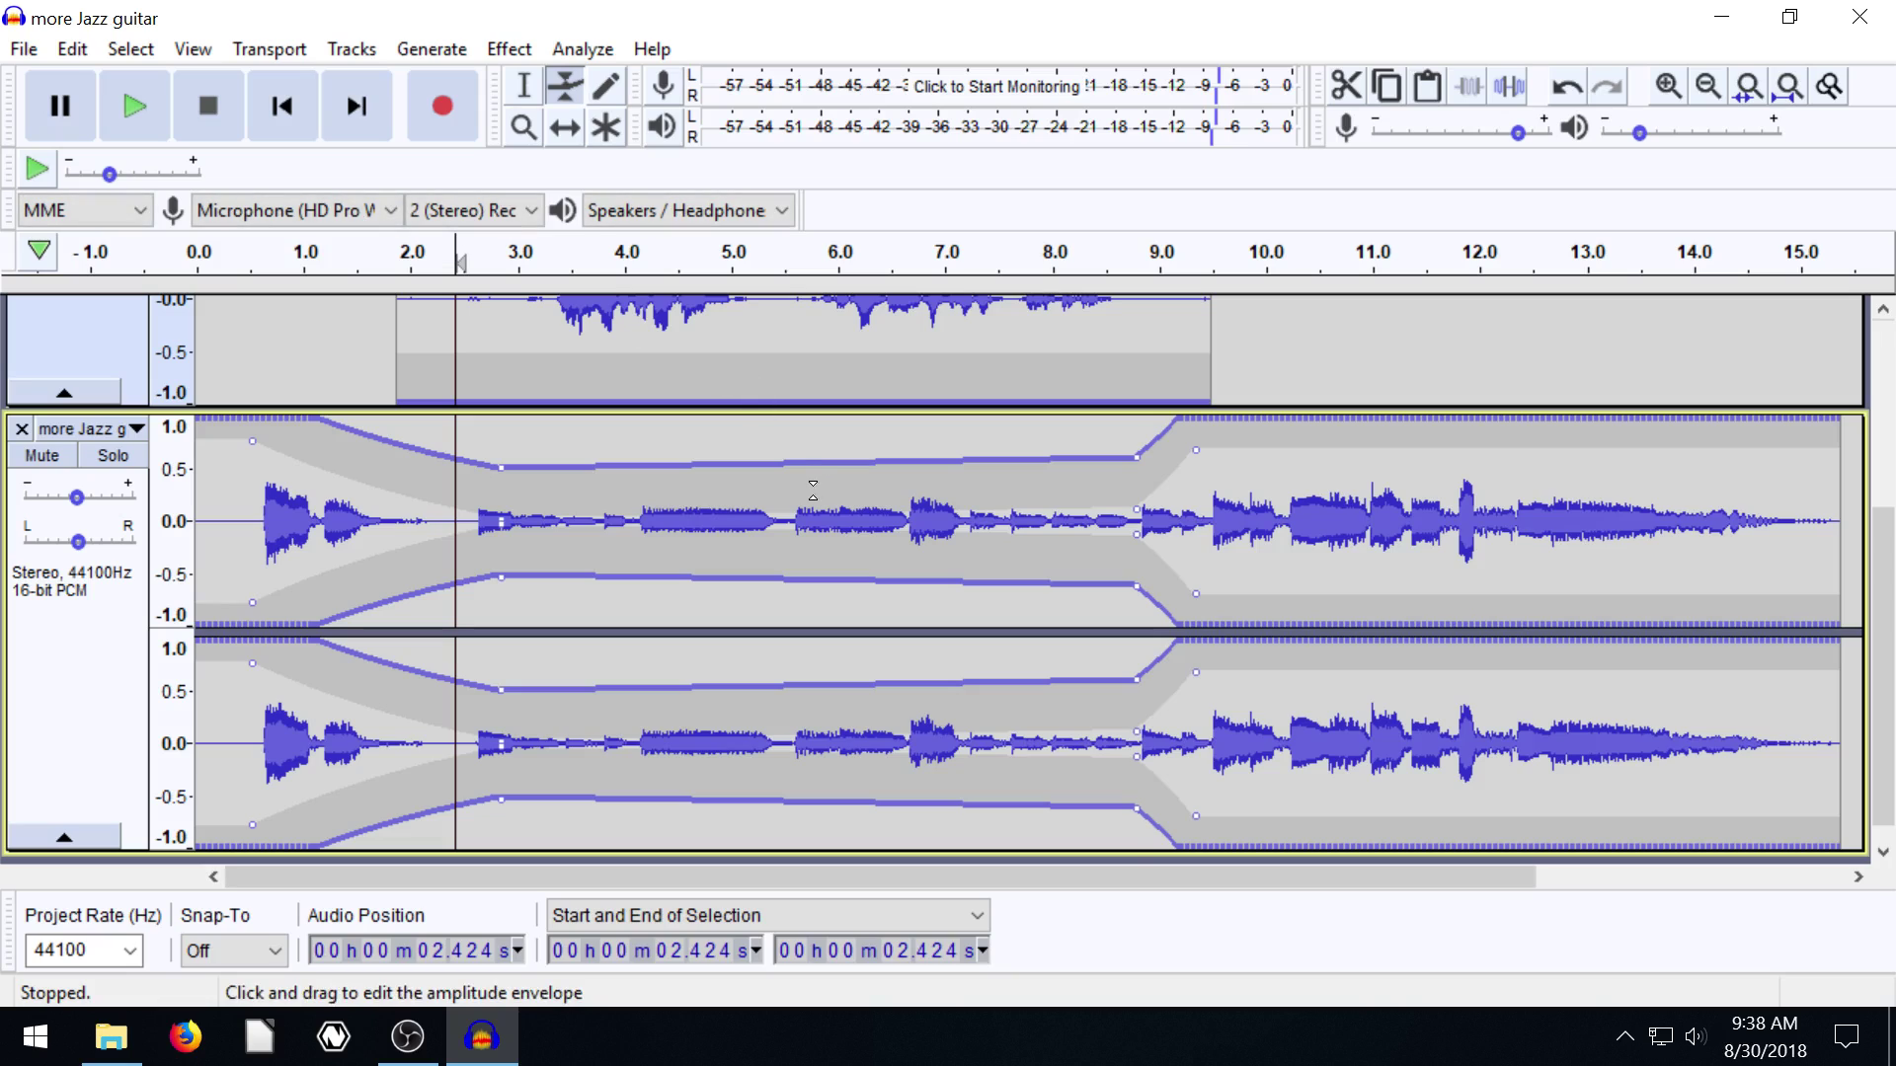
scroll(799, 492, up, 3)
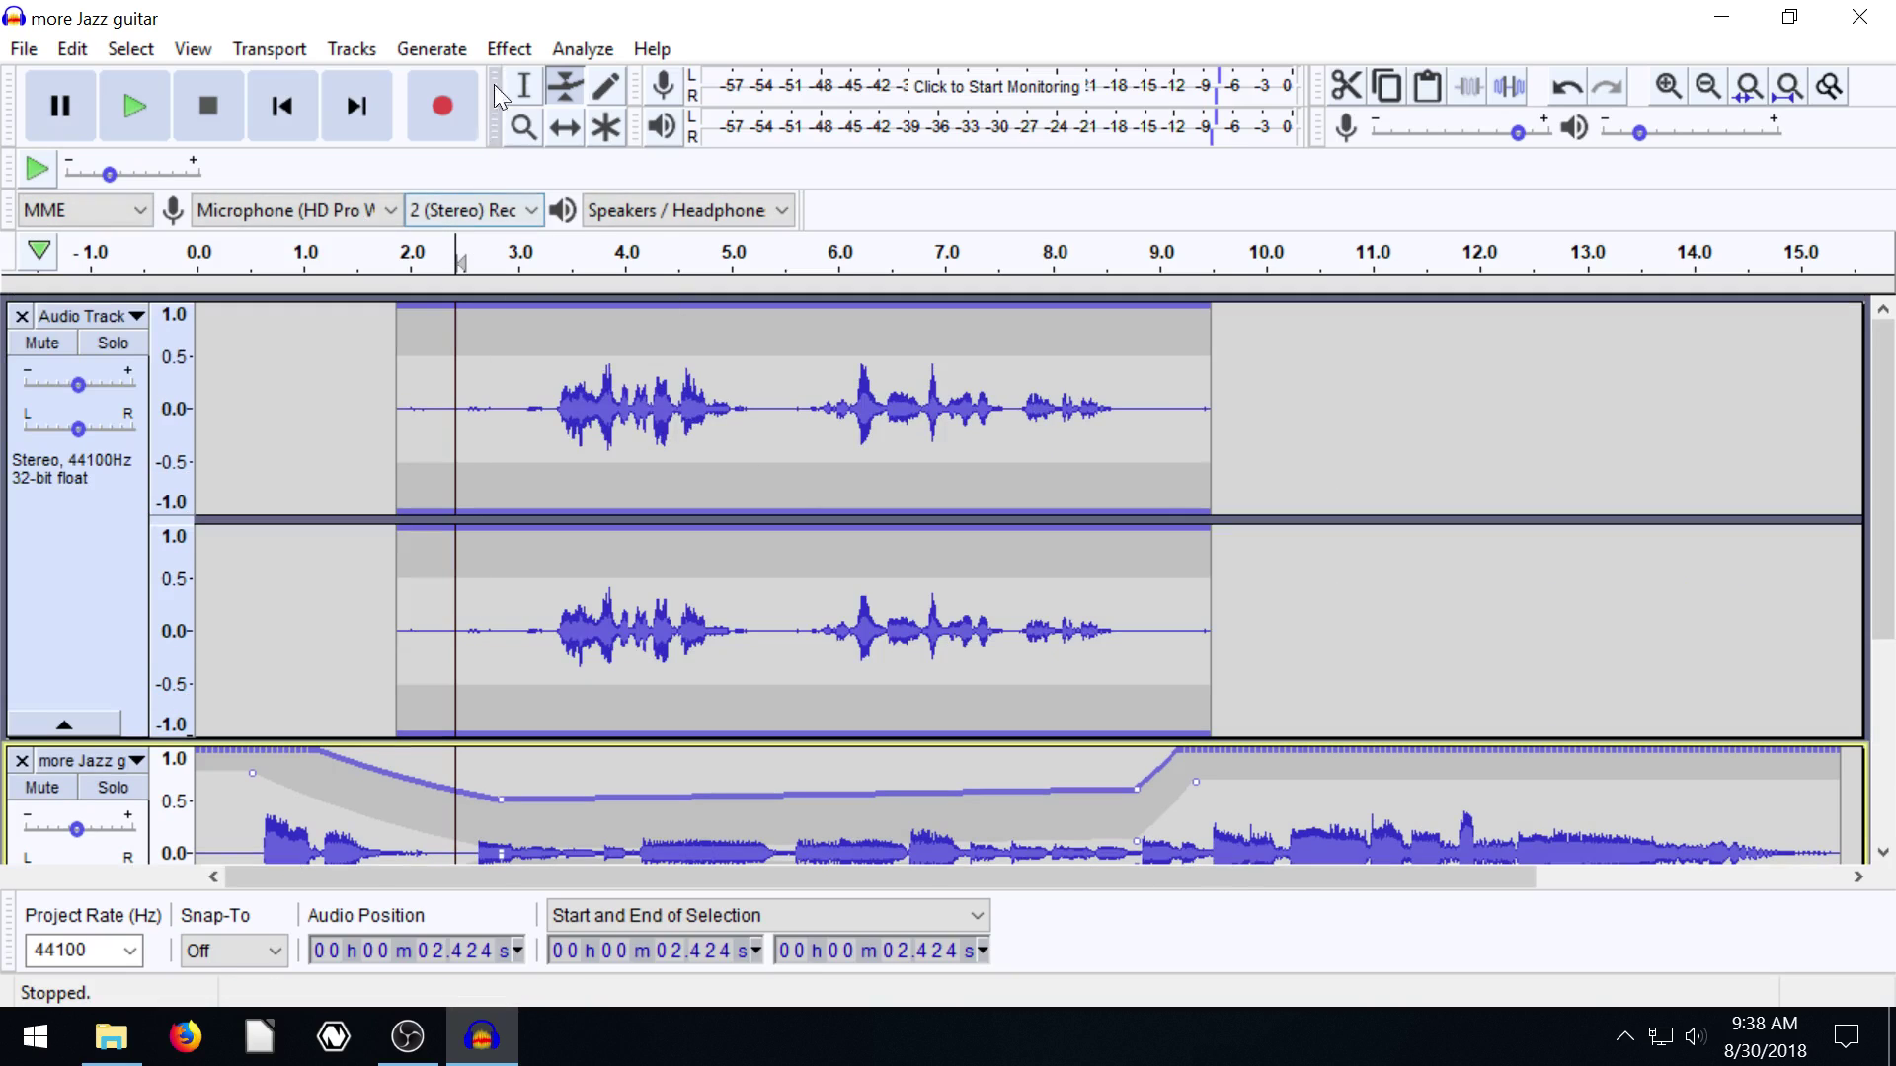
click(509, 48)
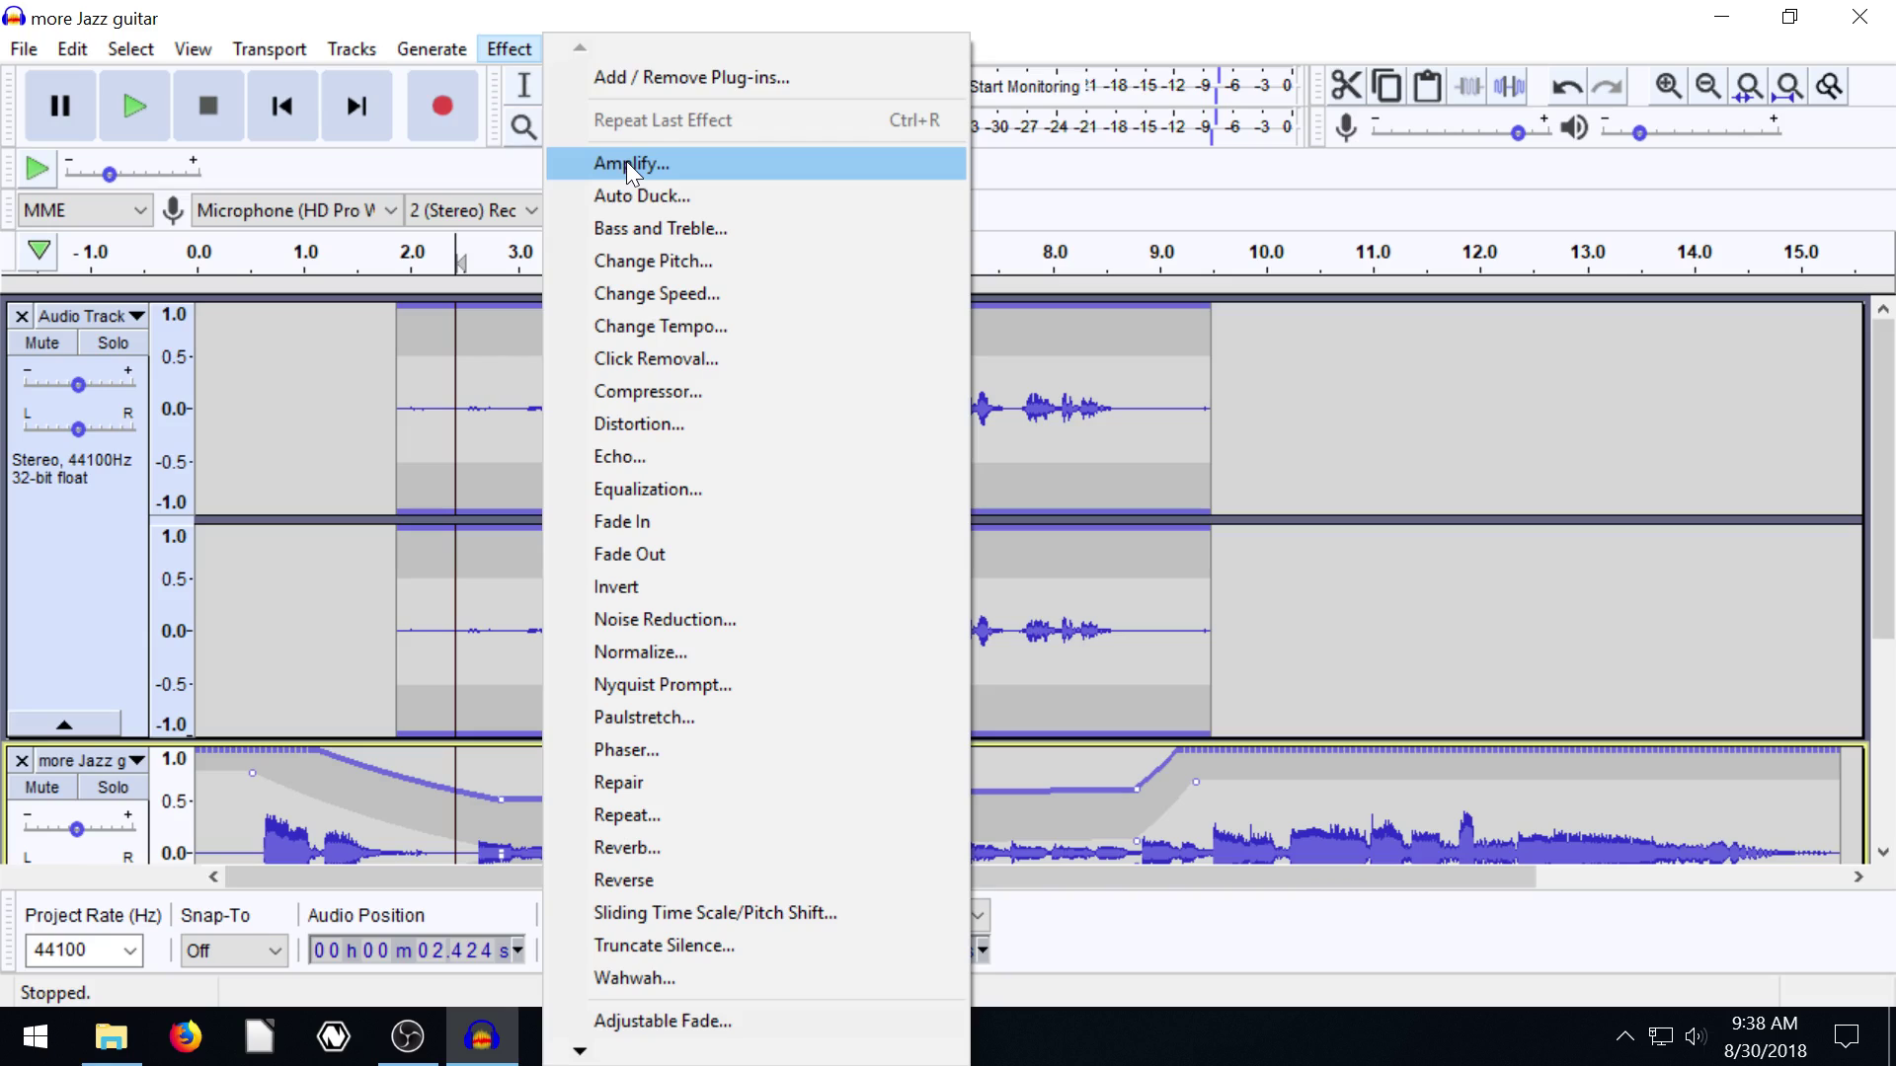
click(506, 49)
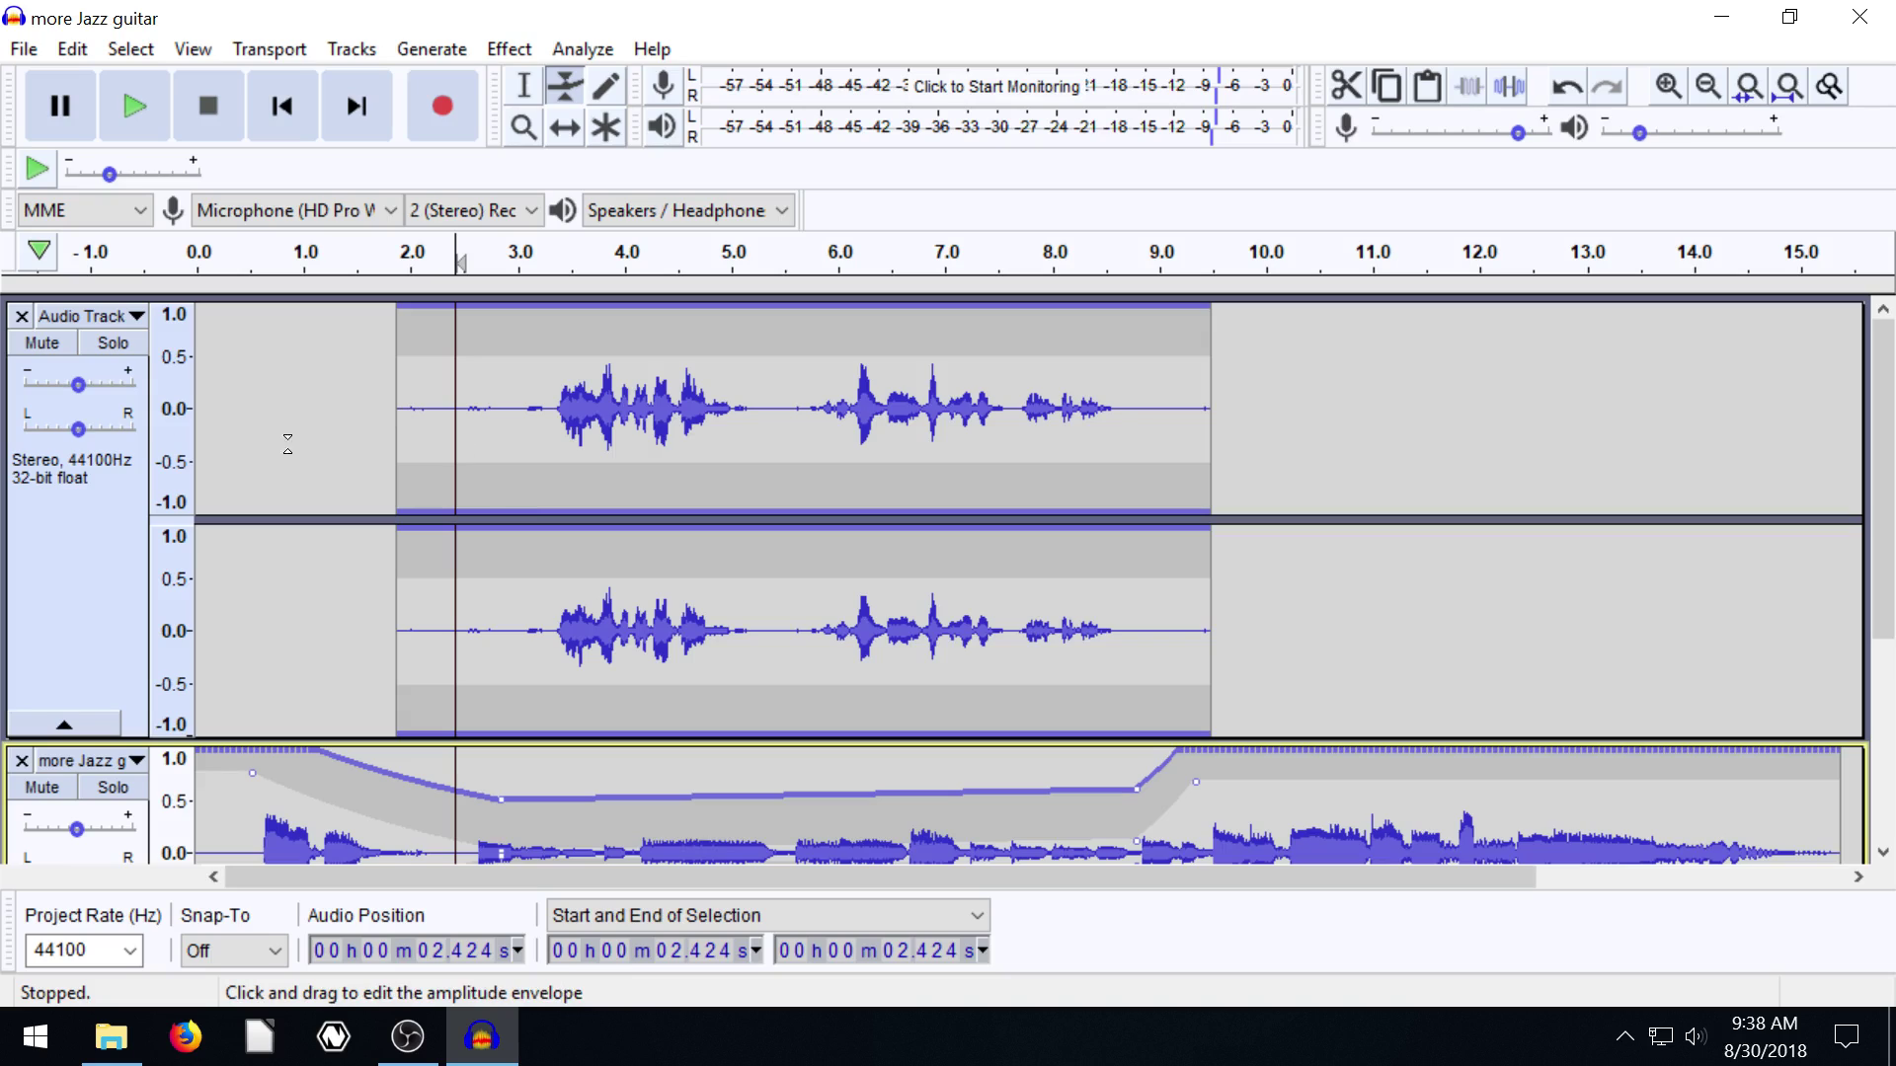
scroll(283, 436, down, 3)
scroll(94, 697, up, 3)
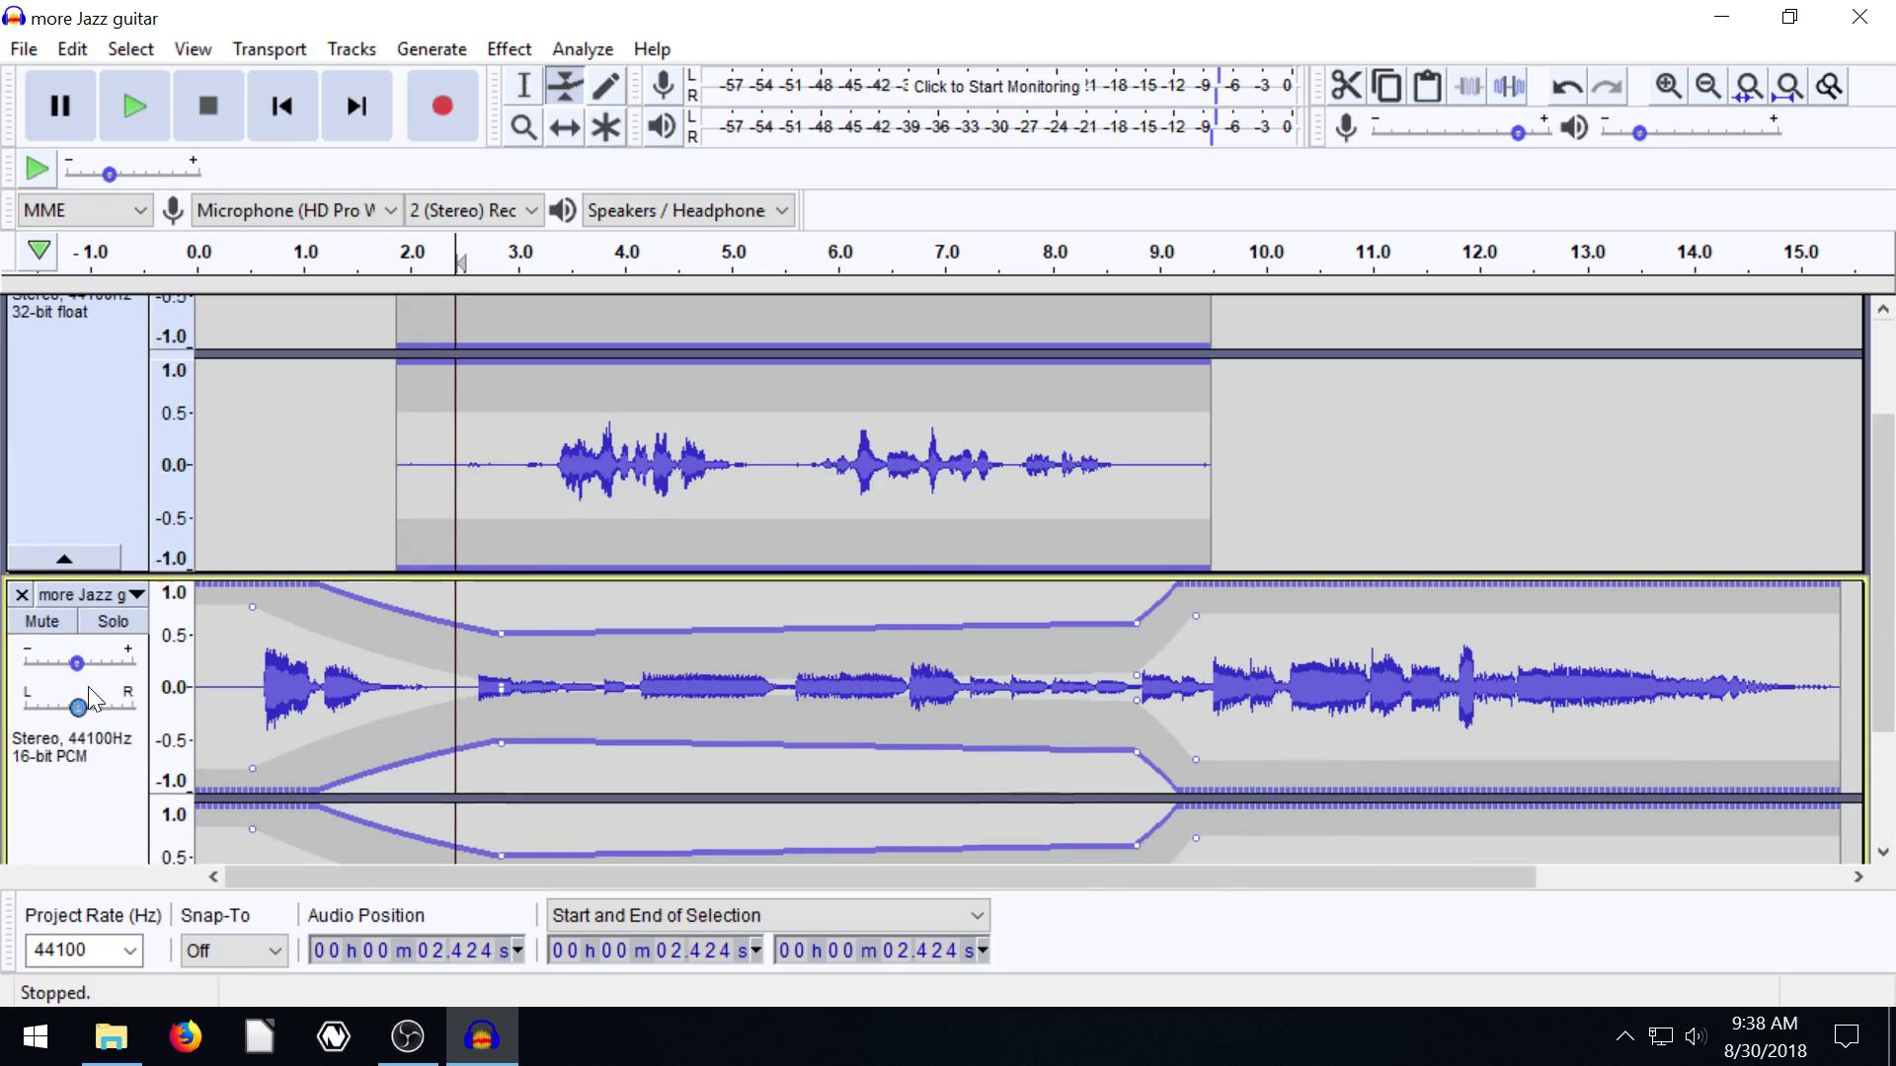
scroll(234, 605, up, 3)
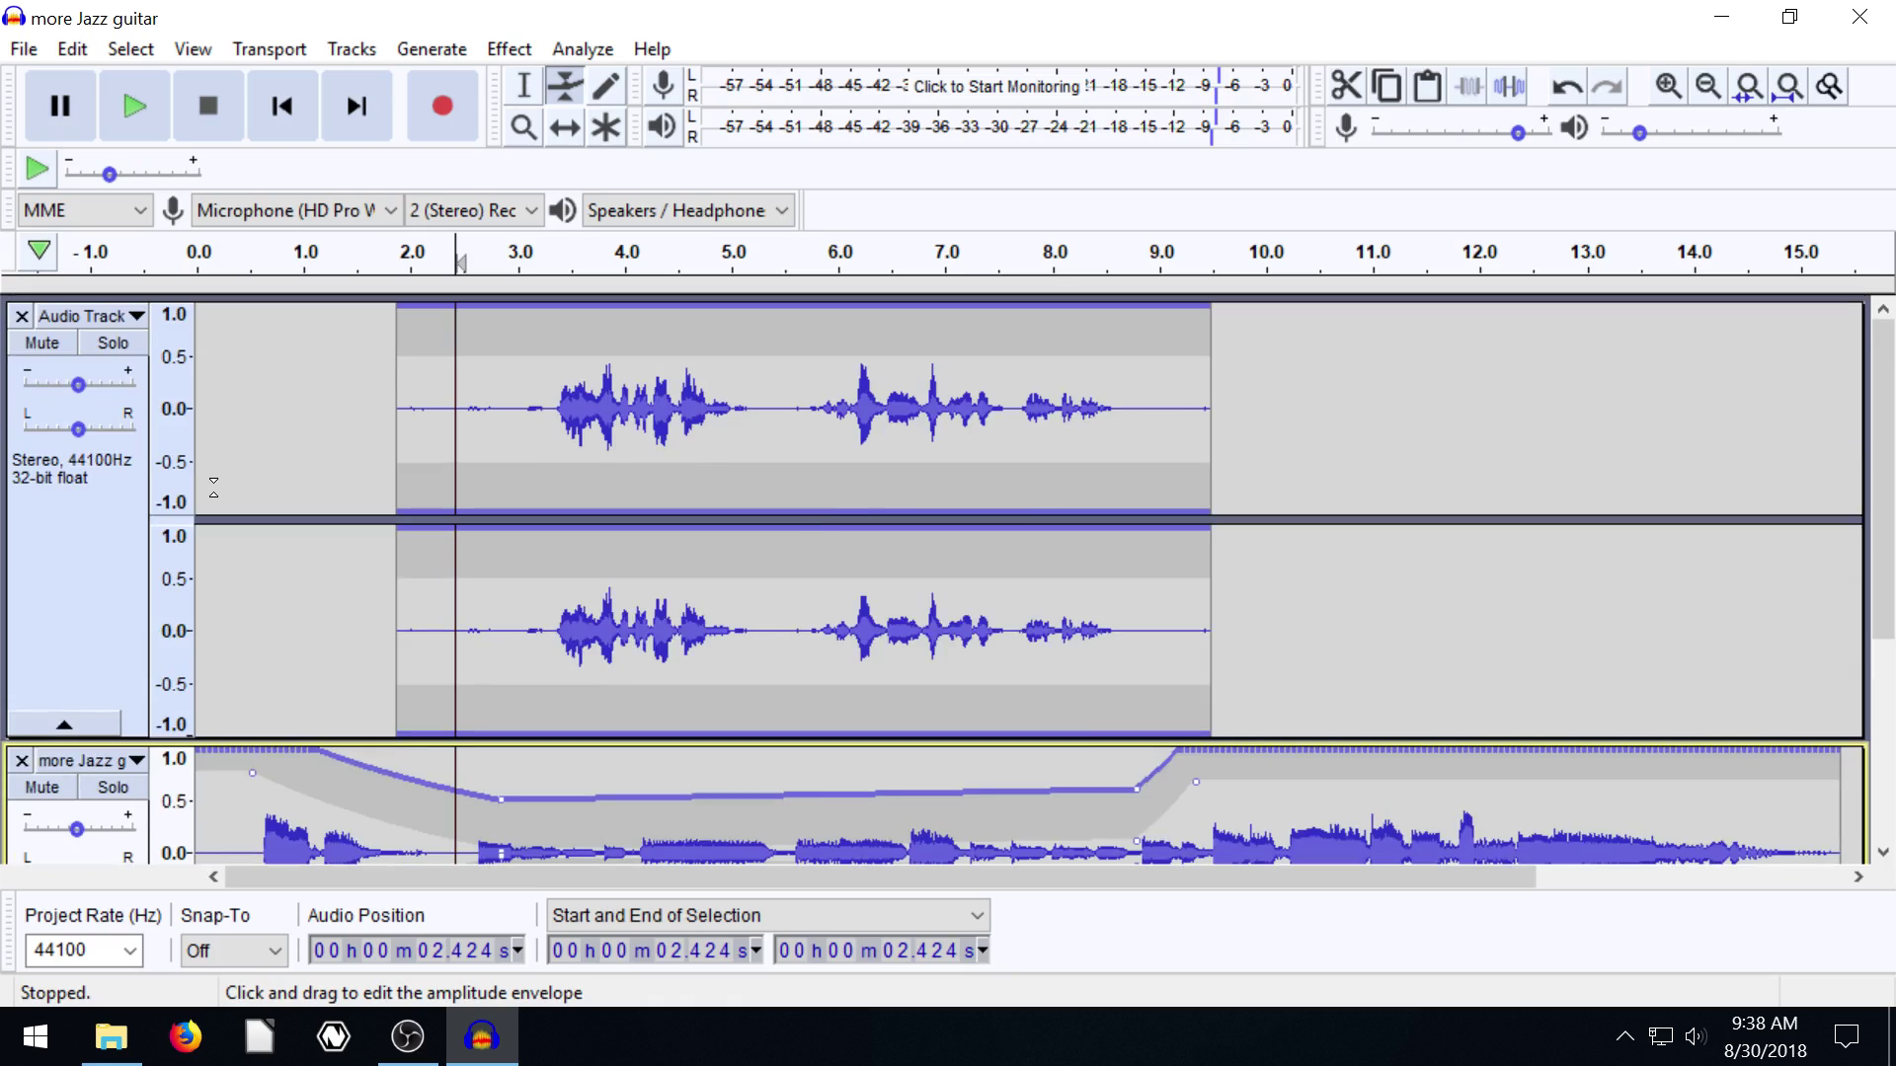